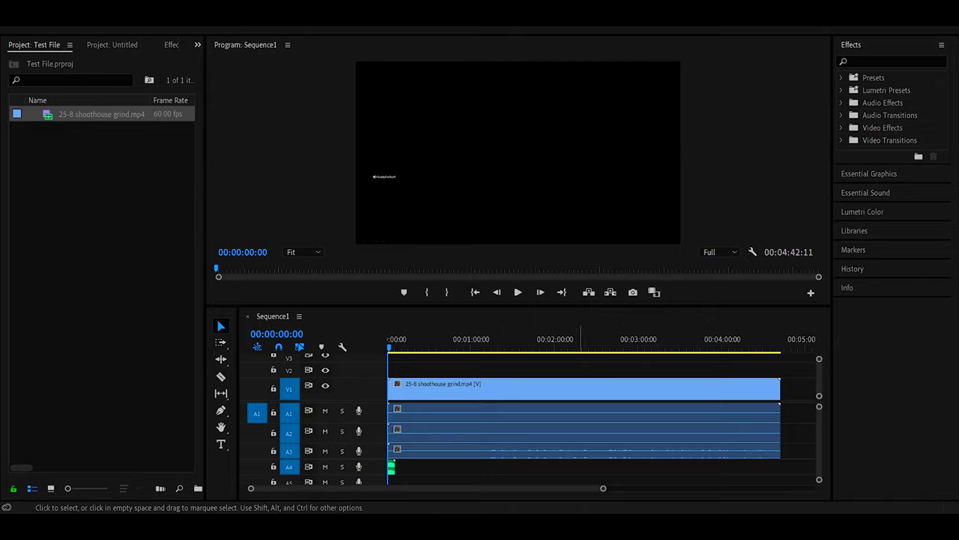
Step: Look over the gameplay clip in the timeline and play a short stretch from about 00:01:44
left_click_drag(604, 489, 543, 488)
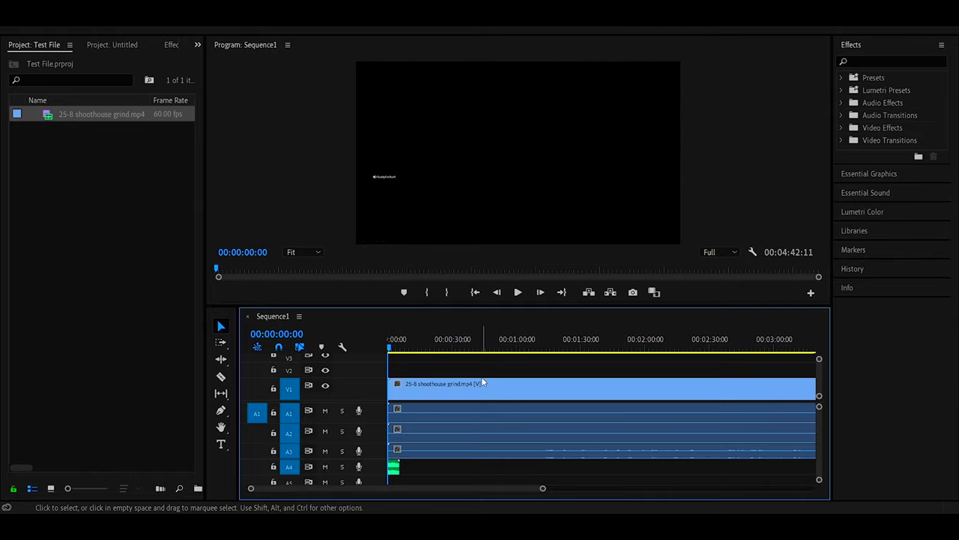
left_click(94, 122)
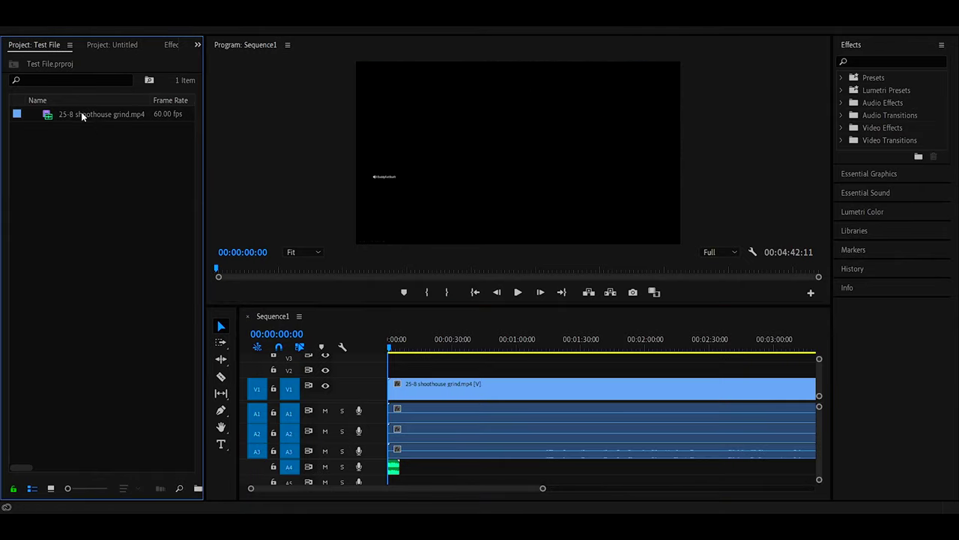
left_click(81, 114)
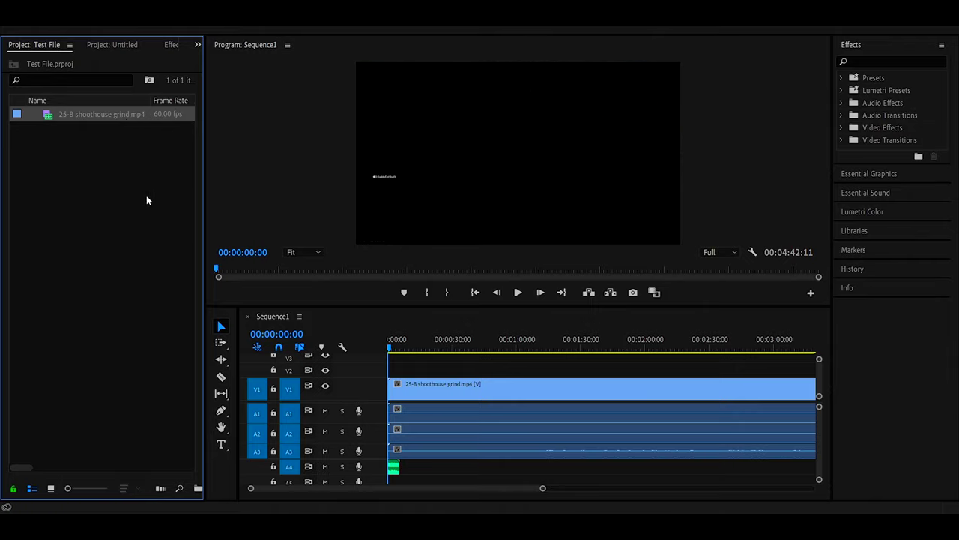
left_click(441, 341)
left_click(458, 386)
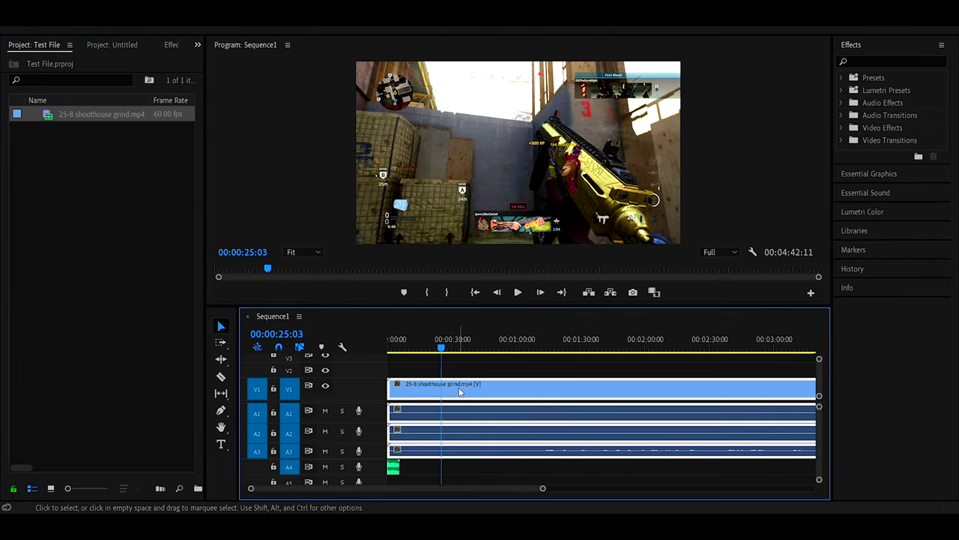
left_click_drag(546, 488, 647, 487)
left_click(648, 472)
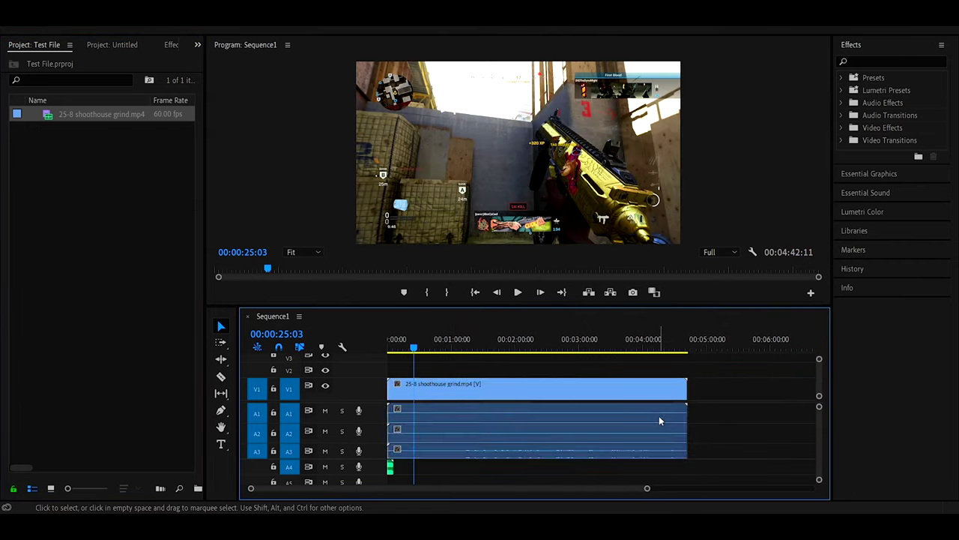
left_click(497, 342)
key("space")
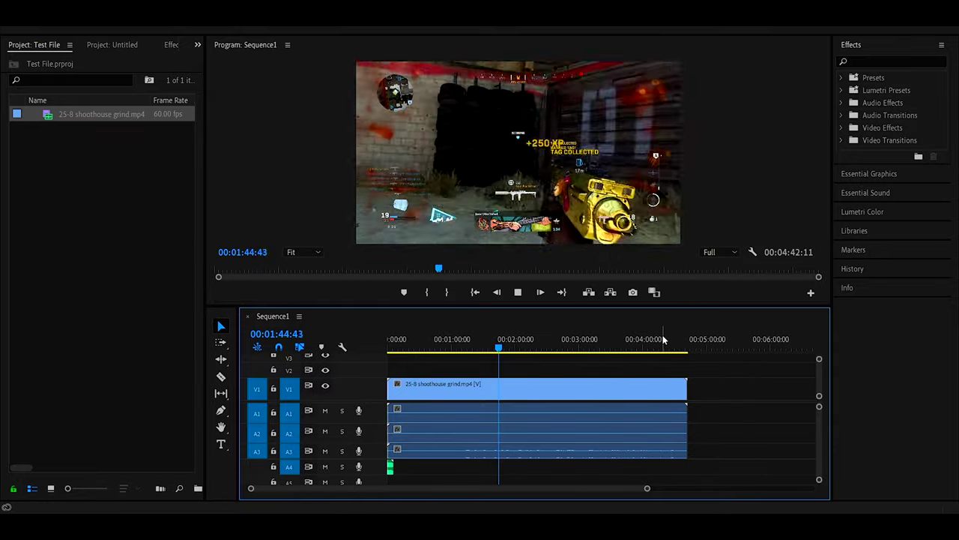
key("space")
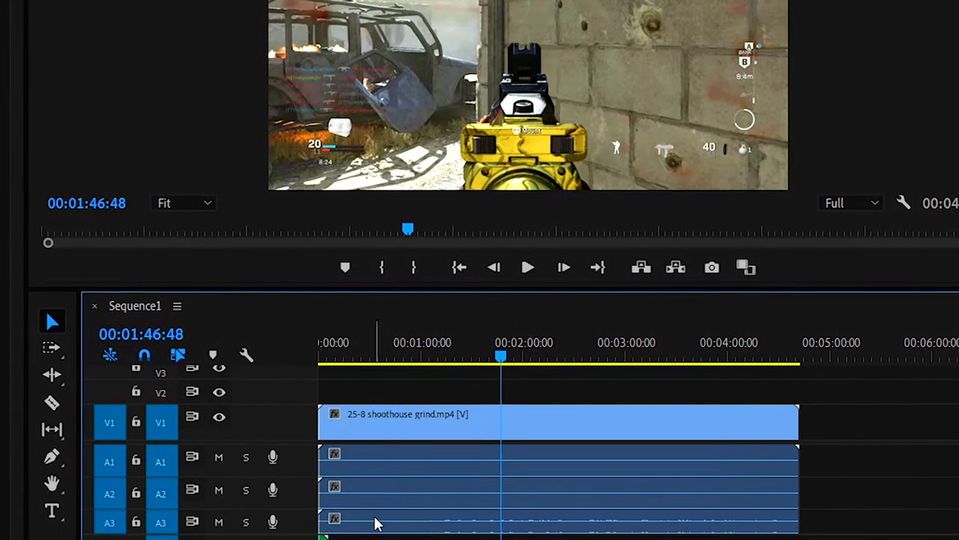
Step: Unlink the gameplay clip's video and audio, and select its separate audio tracks one at a time
left_click(398, 517)
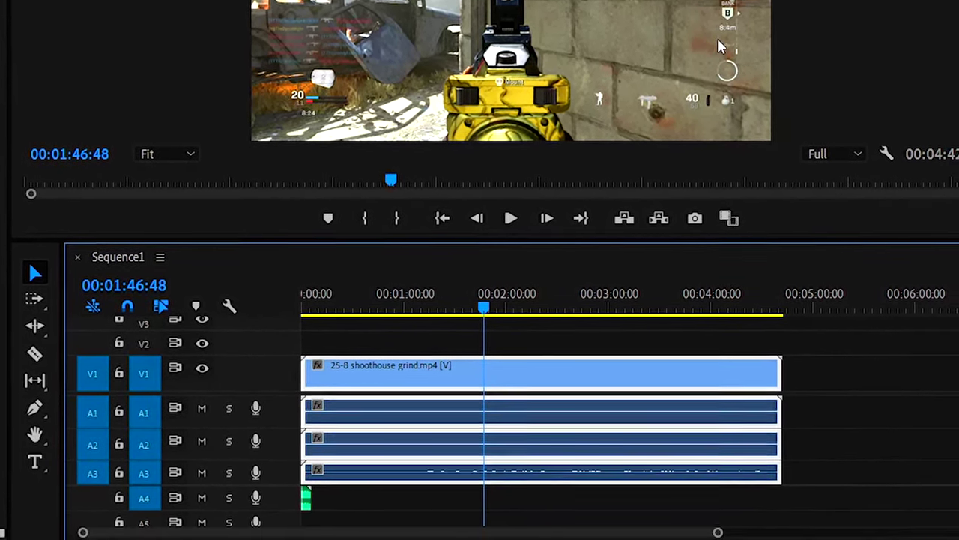
left_click(534, 477)
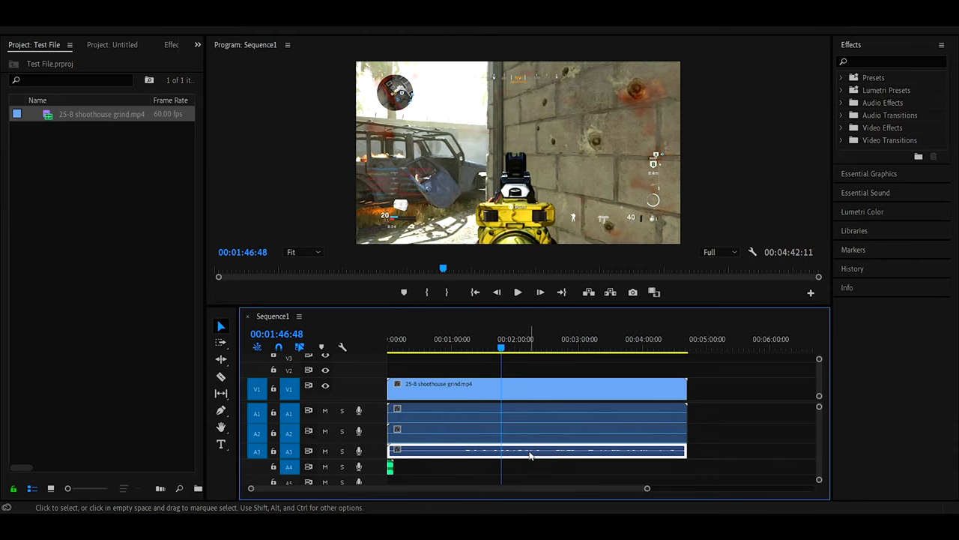
left_click(516, 426)
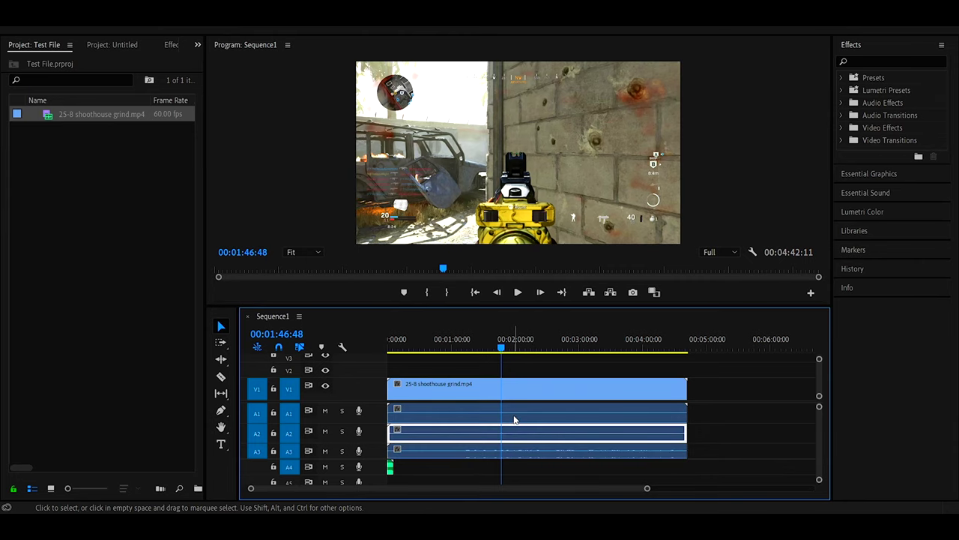
left_click(515, 414)
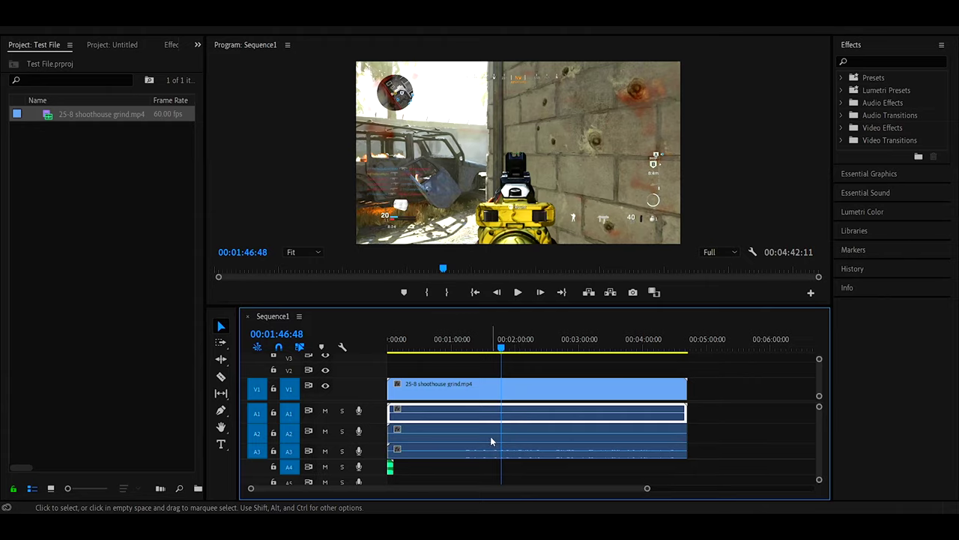
left_click(531, 439)
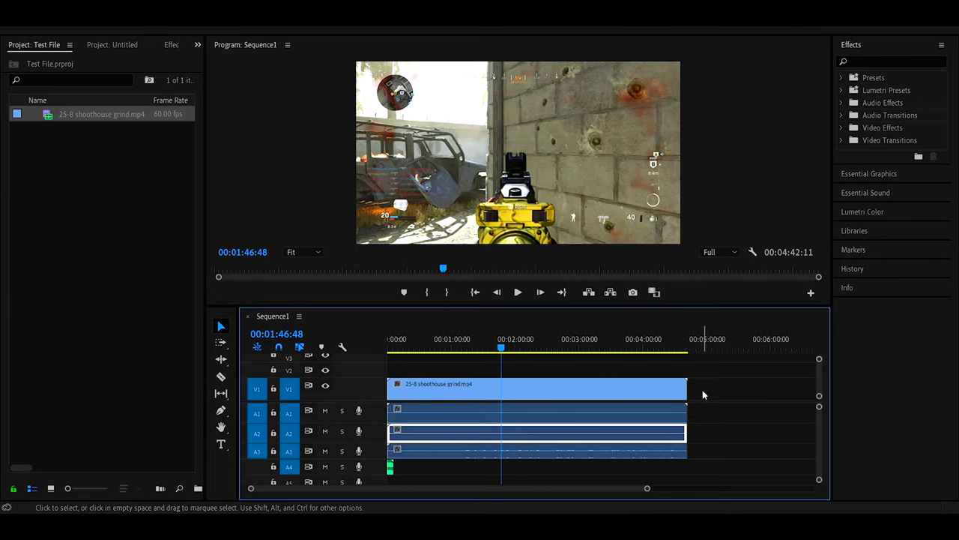
left_click(712, 414)
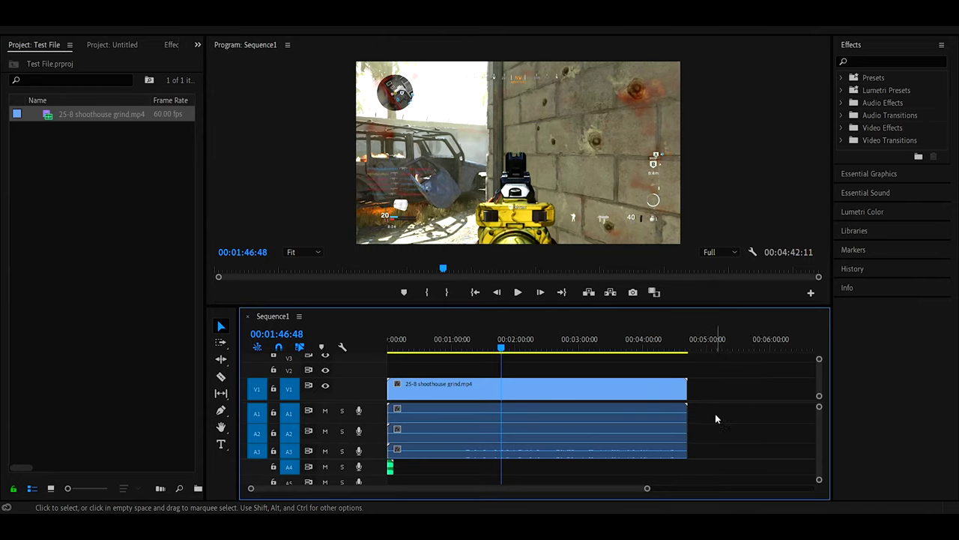
Step: Delete the gameplay clip's audio on A1 and A2, and move its remaining A3 audio up to A1
left_click_drag(711, 415, 655, 393)
key("Delete")
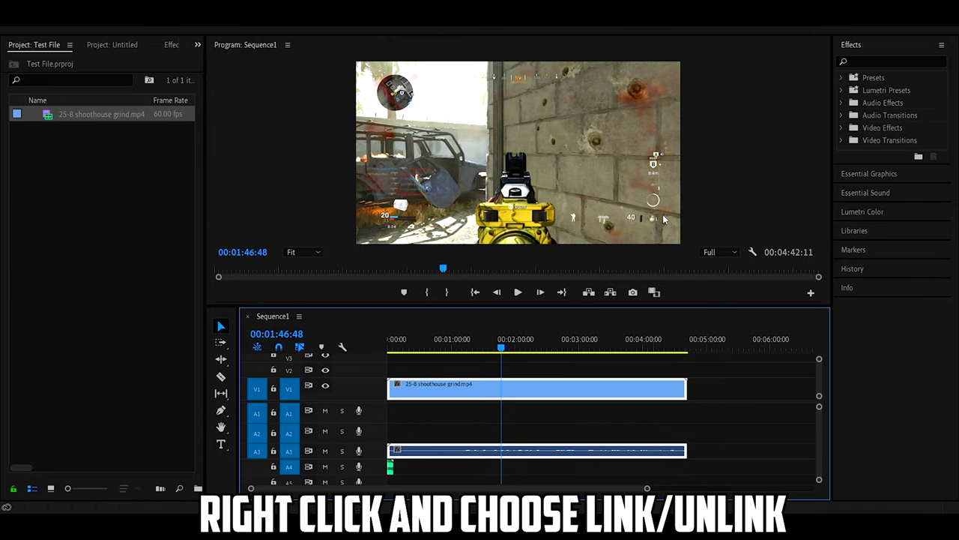
left_click_drag(497, 451, 488, 415)
left_click(473, 443)
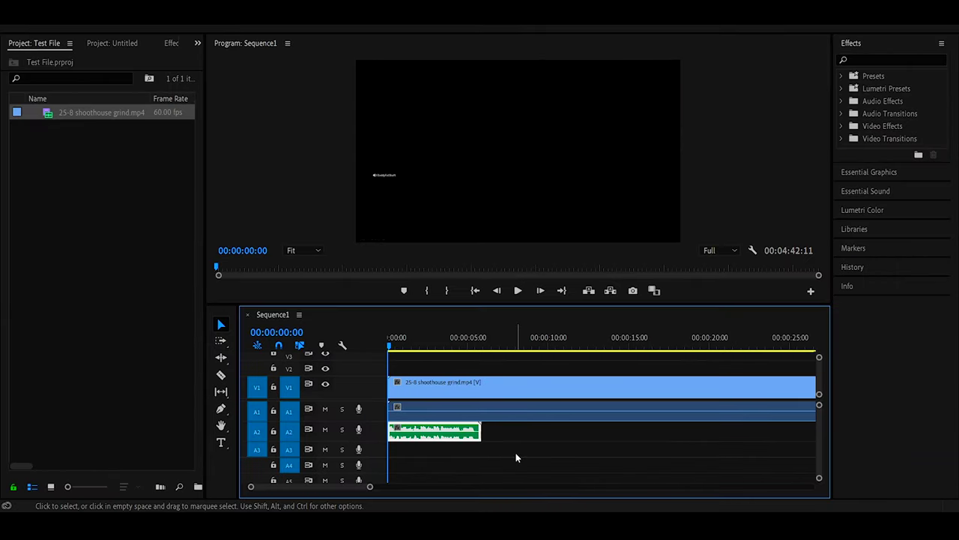
Step: Play the sequence from its beginning to review the short audio clip on A2 against the gameplay
key("space")
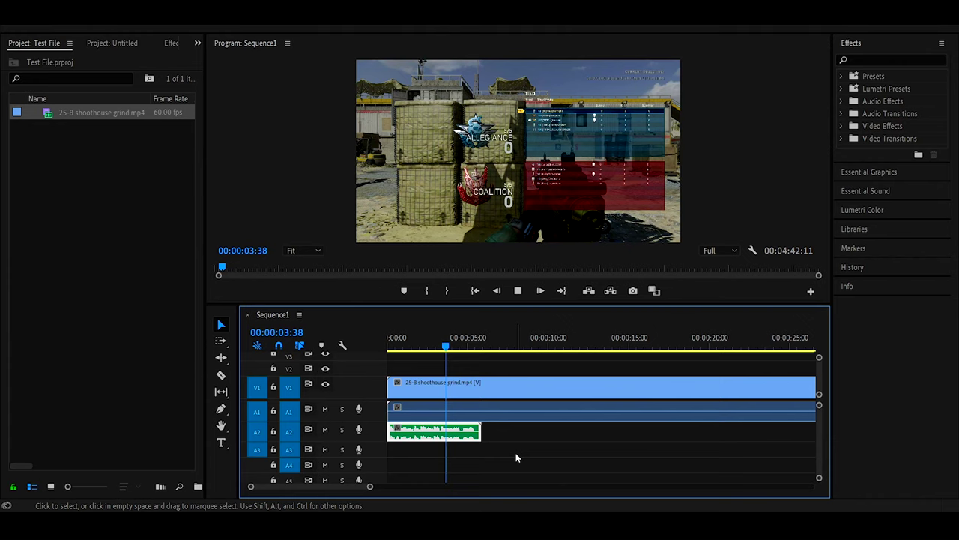
key("space")
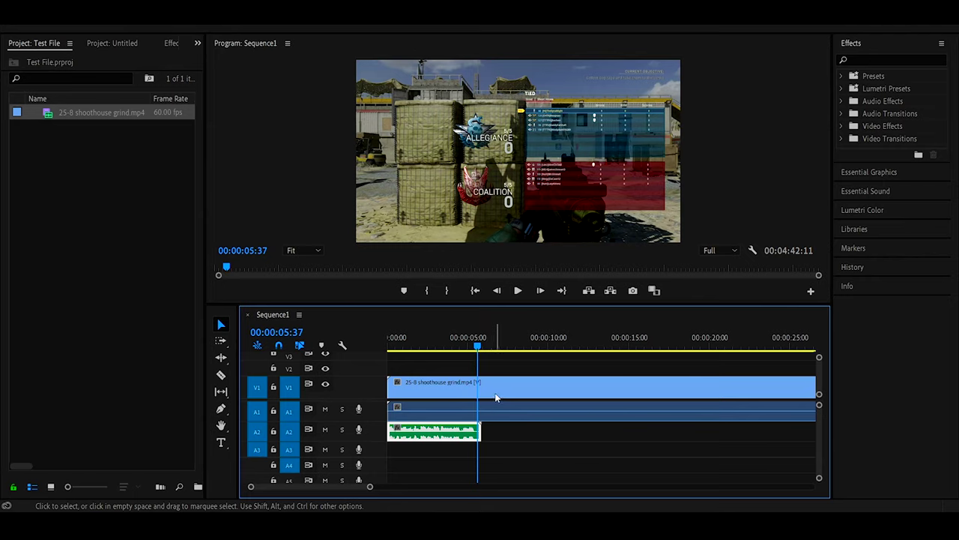
Step: Find where the gameplay action begins and split the clip at 00:00:14:04 with the Razor tool
left_click_drag(369, 486, 458, 487)
left_click(466, 390)
left_click_drag(426, 347, 482, 349)
left_click_drag(458, 486, 416, 487)
mouse_move(495, 345)
left_mouse_down()
mouse_move(470, 347)
mouse_move(494, 357)
left_mouse_up()
key("space")
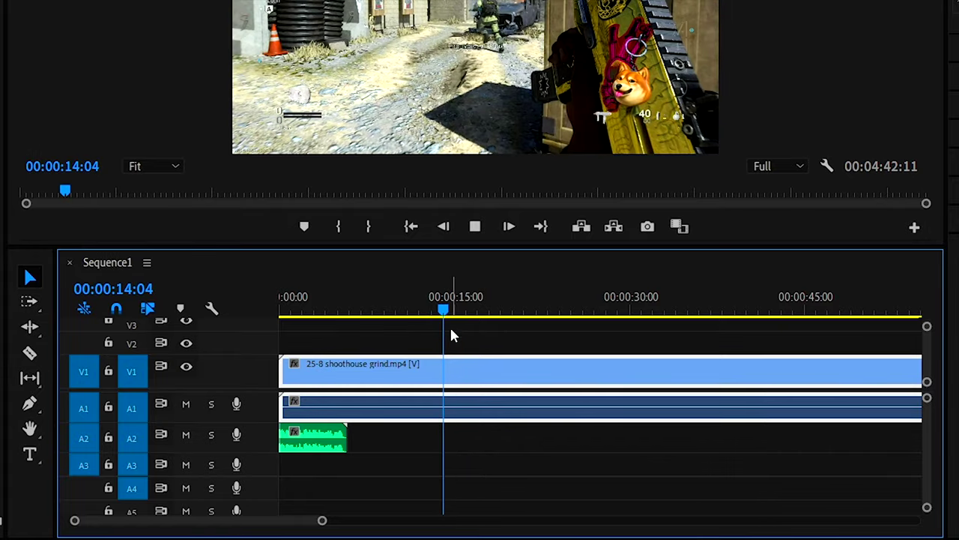
key("space")
key("c")
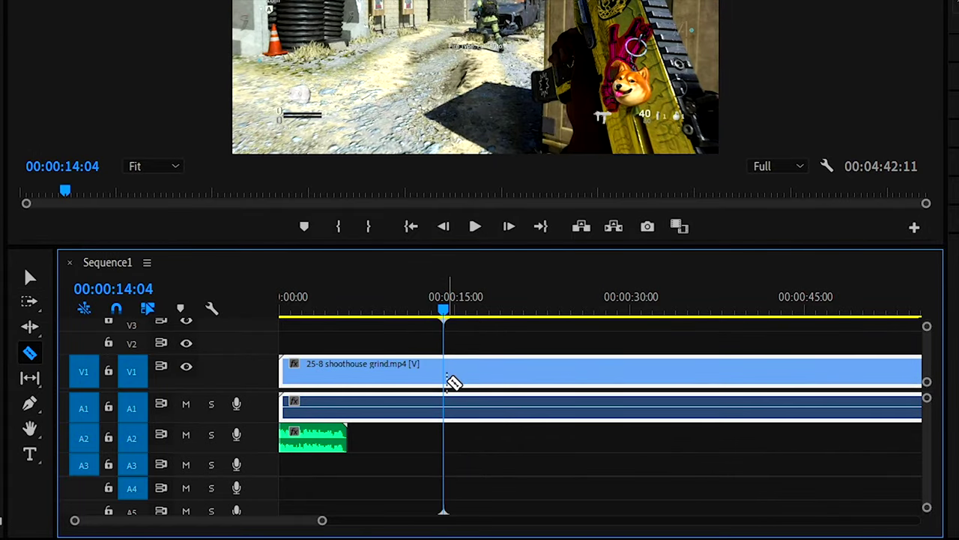
left_click(447, 372)
key("v")
left_click(346, 343)
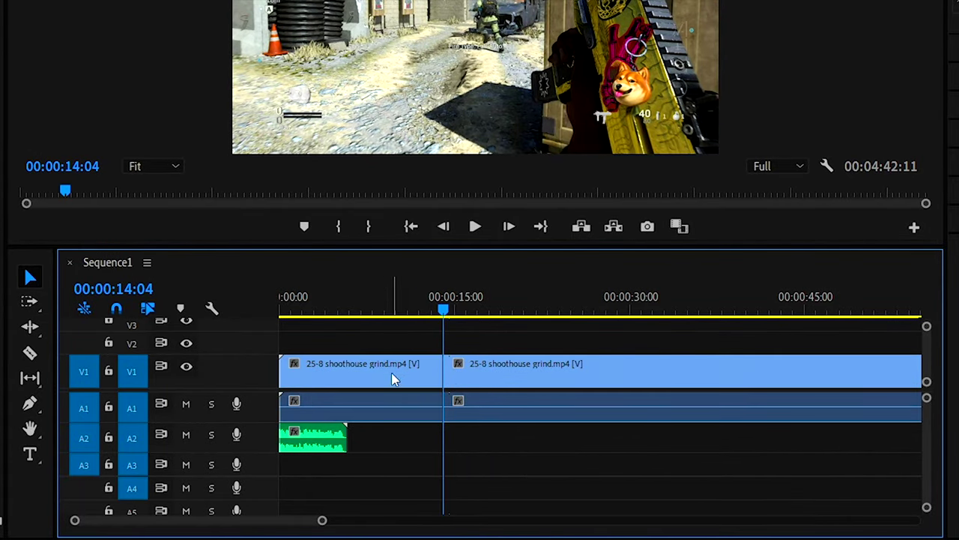
key("c")
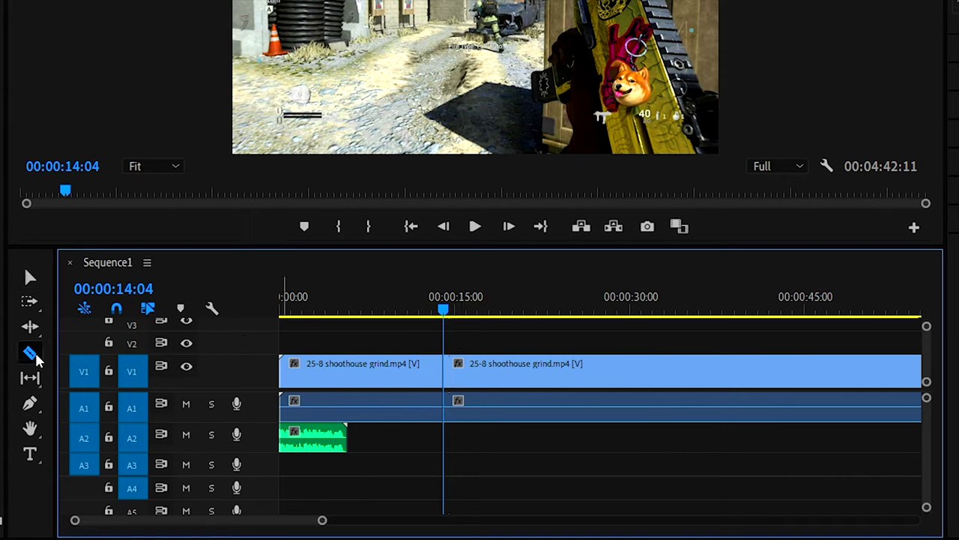
key("v")
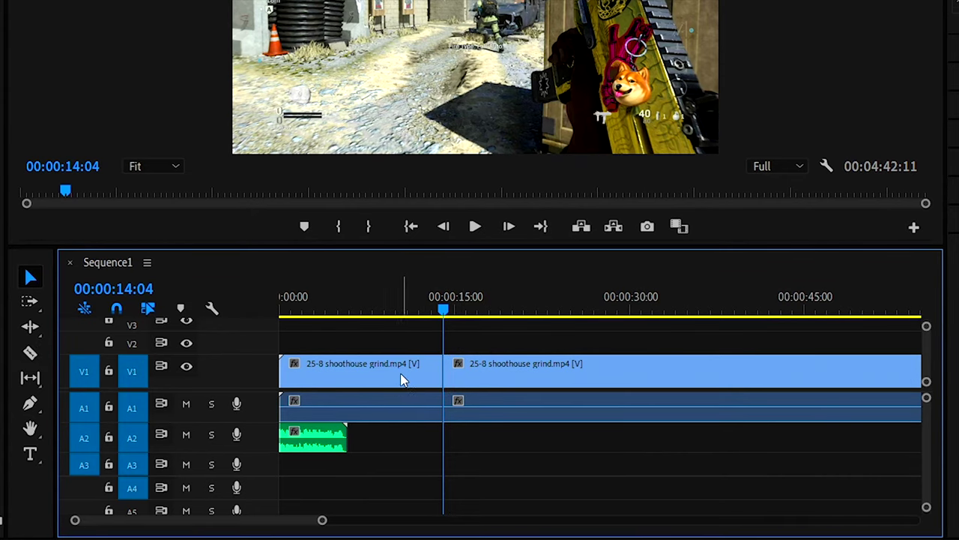
Step: Delete the gameplay segment before the cut and close the gap it leaves at the start of the sequence
left_click(401, 377)
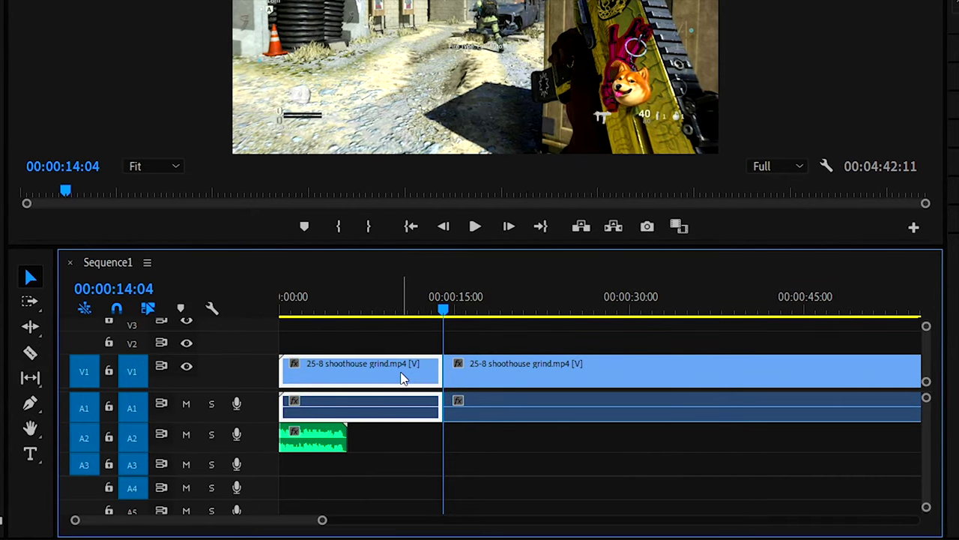
key("Delete")
left_click(364, 371)
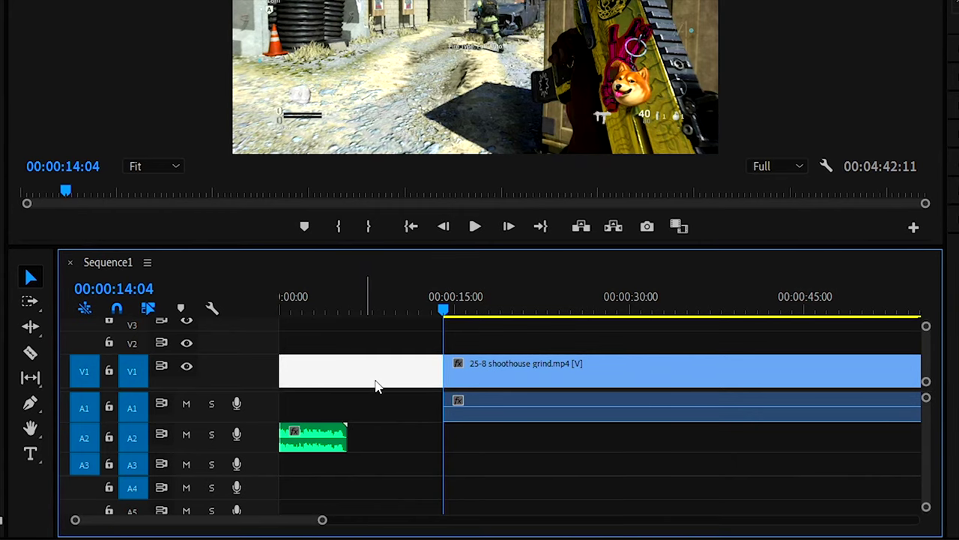
key("Delete")
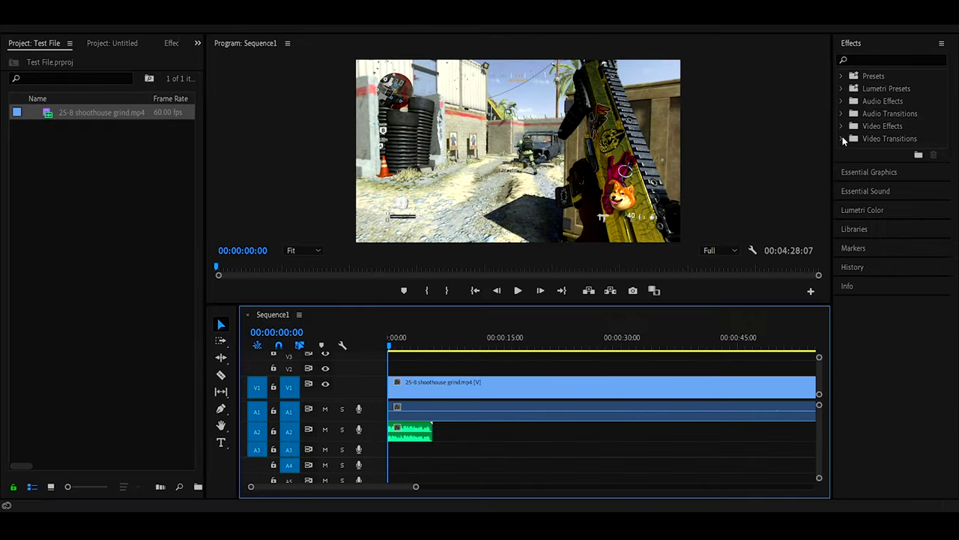
Step: Apply the Cross Dissolve video transition to the beginning of the gameplay clip on V1
left_click(843, 139)
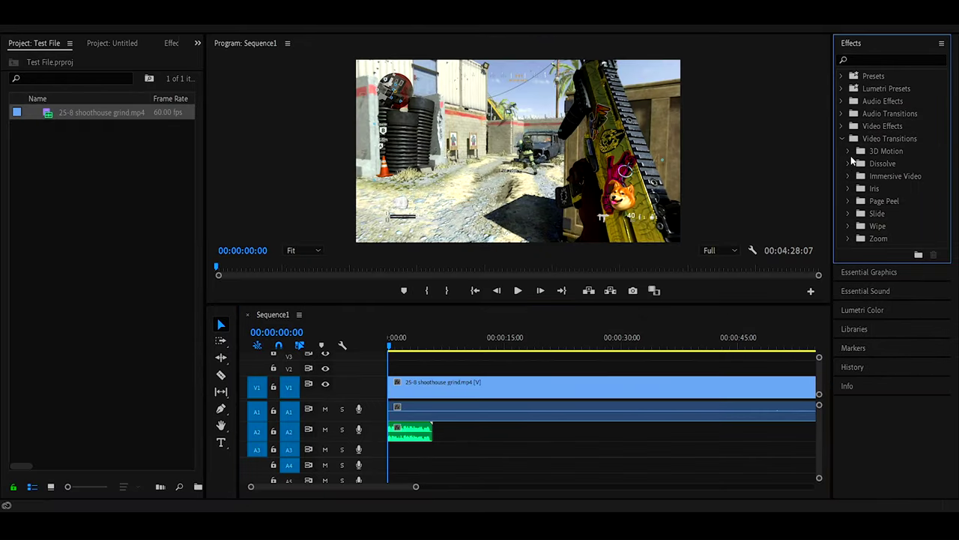
left_click(848, 163)
left_click_drag(875, 188, 414, 371)
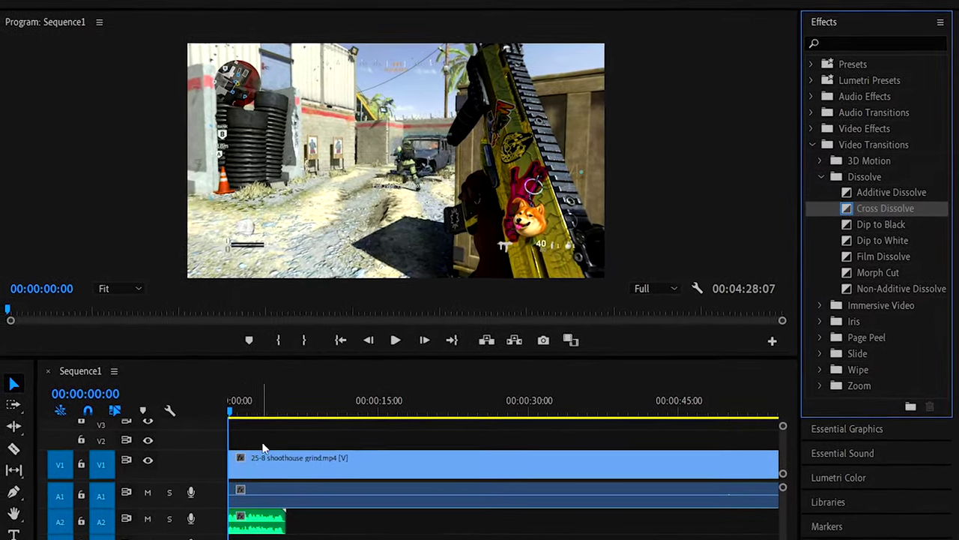
left_click_drag(860, 213, 235, 471)
left_click(762, 164)
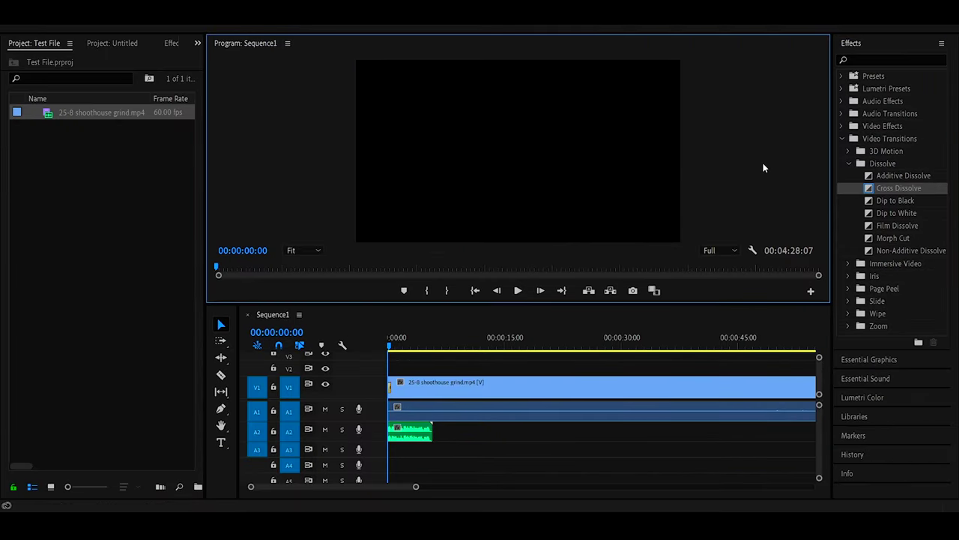
Step: Play the sequence opening twice from the beginning to preview the Cross Dissolve
key("space")
key("space")
left_click(475, 291)
key("space")
key("space")
Step: Remove the Cross Dissolve from the clip's start and play the opening without a transition
left_click(398, 379)
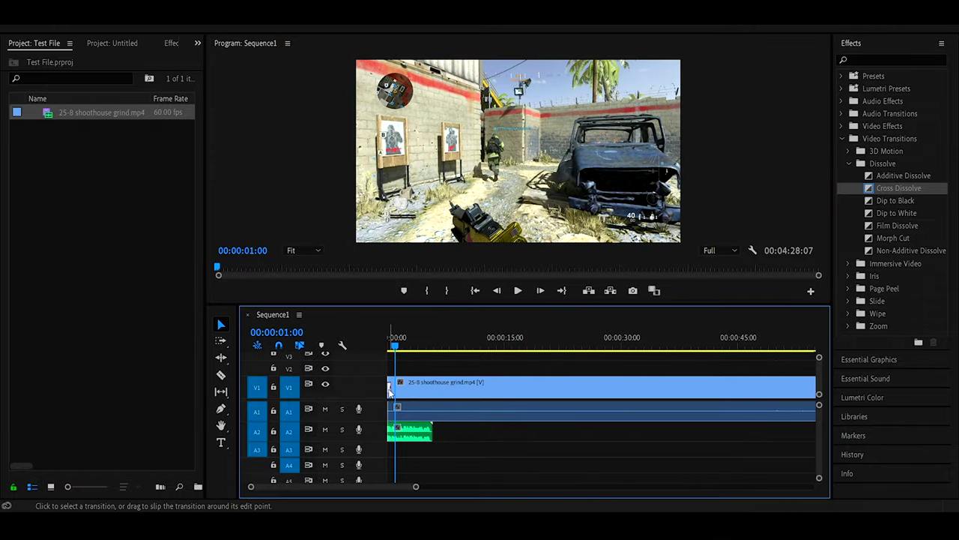
key("Delete")
left_click(474, 291)
key("space")
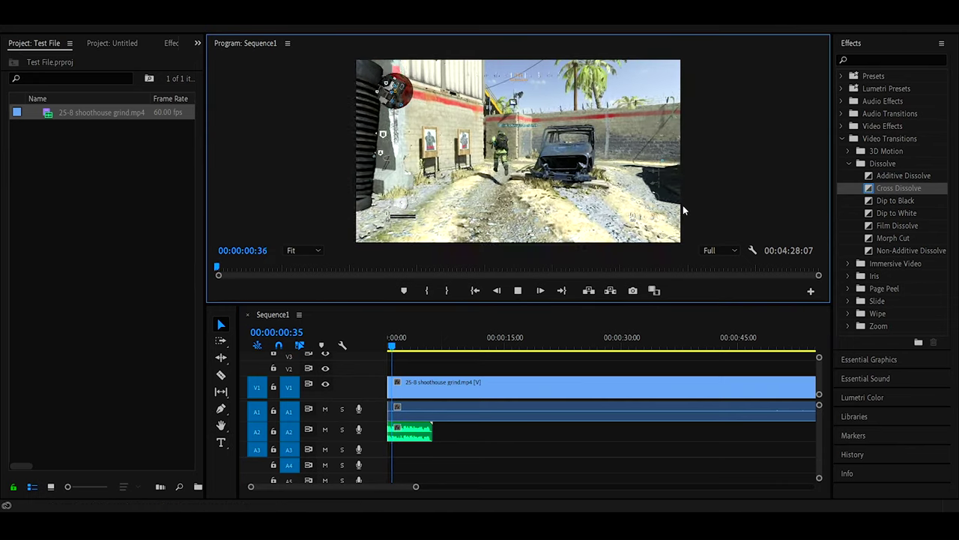
key("space")
Step: Apply Dip to White to the beginning of the gameplay clip and preview it from the sequence start
left_click_drag(896, 212, 394, 385)
left_click(473, 292)
key("space")
key("space")
Step: Replace the opening transition with Dip to Black and preview it from the sequence start
left_click_drag(886, 199, 401, 369)
left_click(694, 227)
key("Home")
key("space")
key("space")
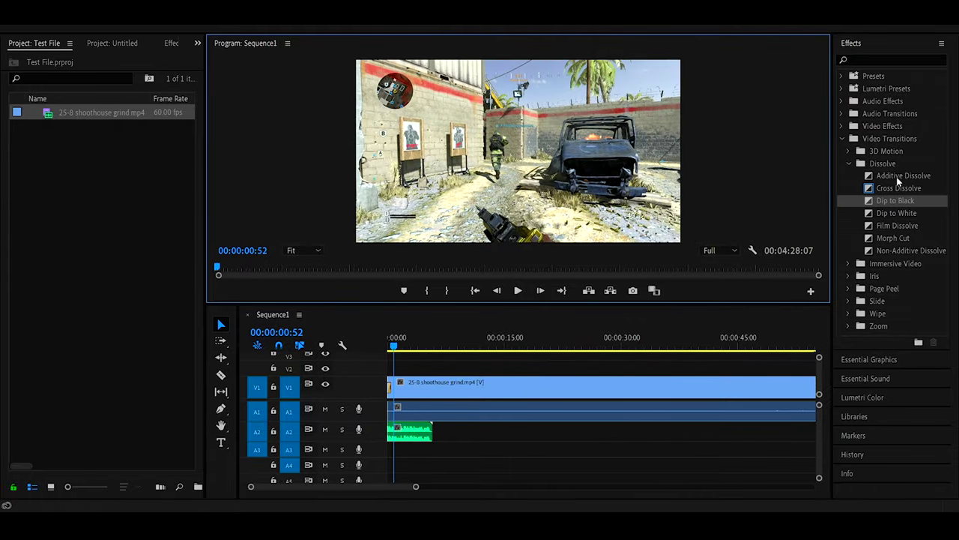
Step: Replace the opening transition with Cube Spin from the 3D Motion group and preview it from the sequence start
left_click(851, 164)
left_click(850, 150)
left_click(891, 162)
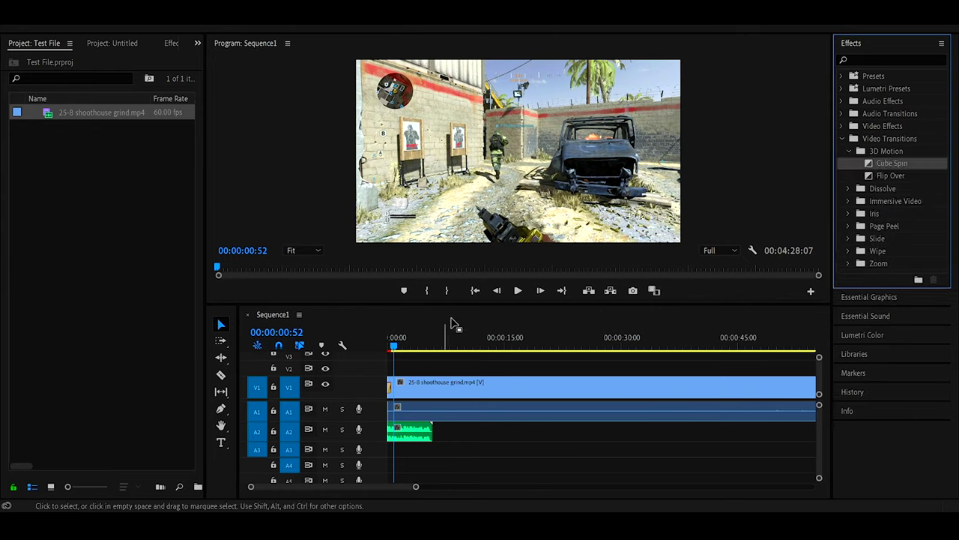
left_click(662, 240)
key("Home")
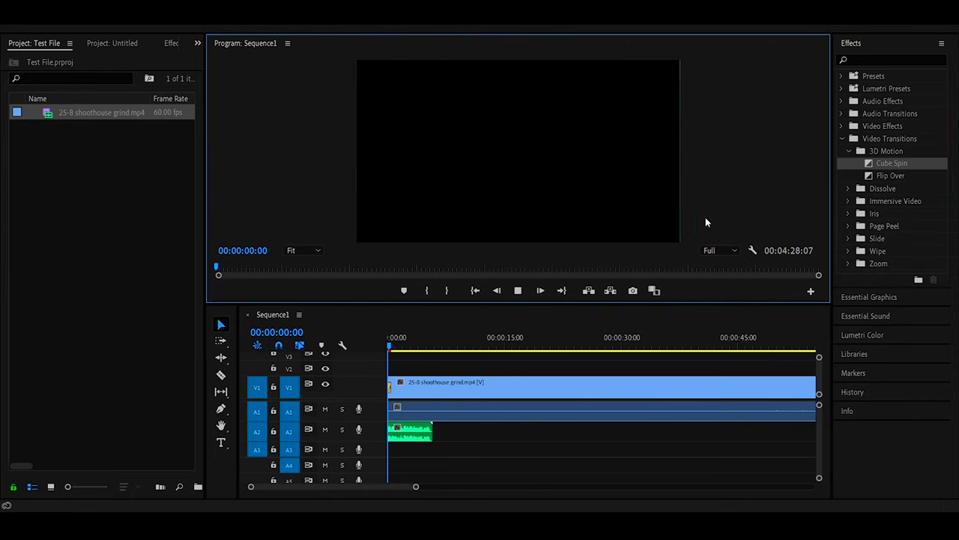
key("space")
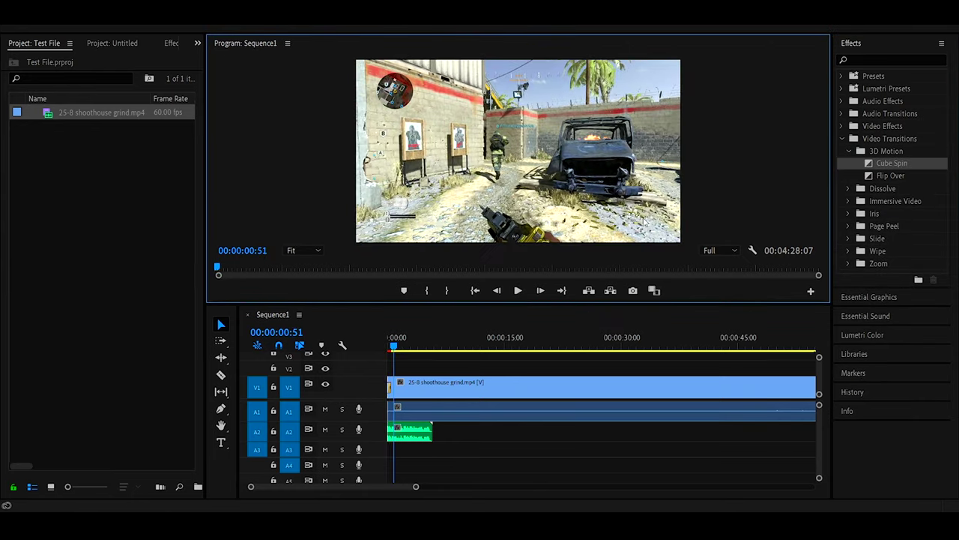
left_click(848, 151)
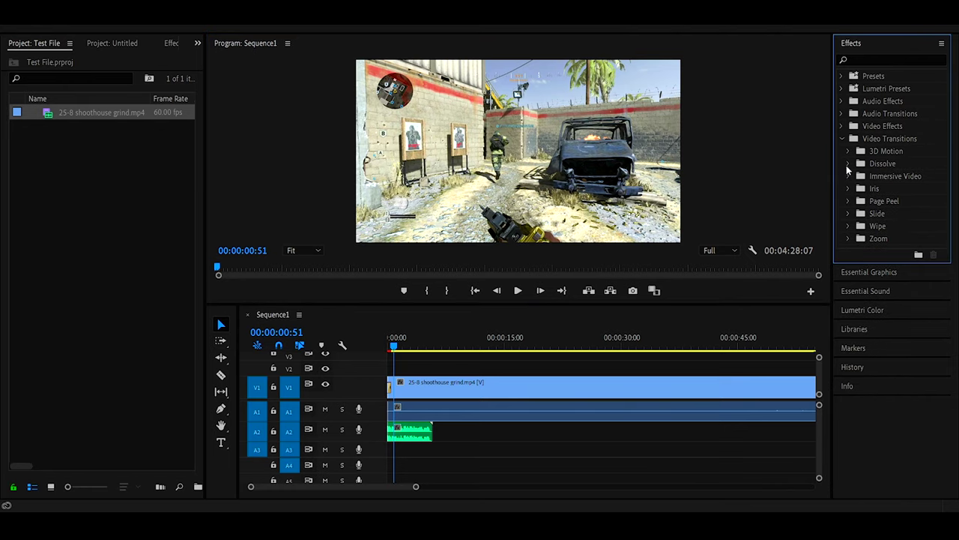
Step: Replace the opening transition with Cross Dissolve from the Dissolve group and preview it from the sequence start
left_click(848, 163)
left_click(895, 188)
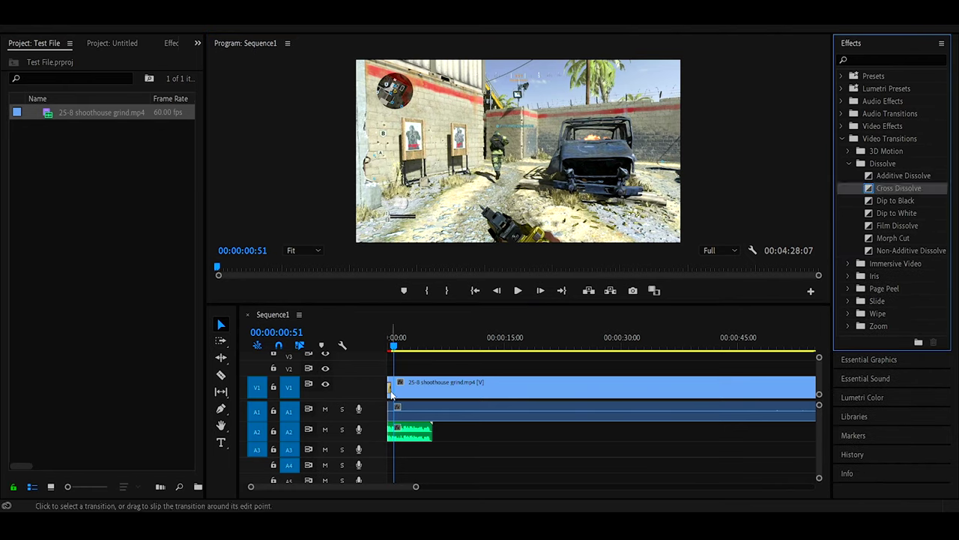
left_click(391, 389)
key("Delete")
left_click_drag(466, 355, 392, 393)
left_click(474, 290)
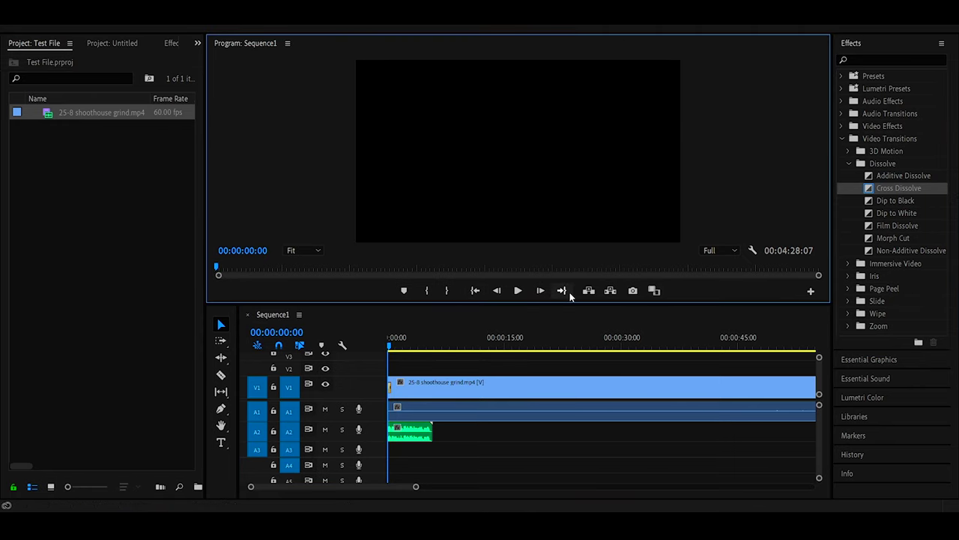
key("space")
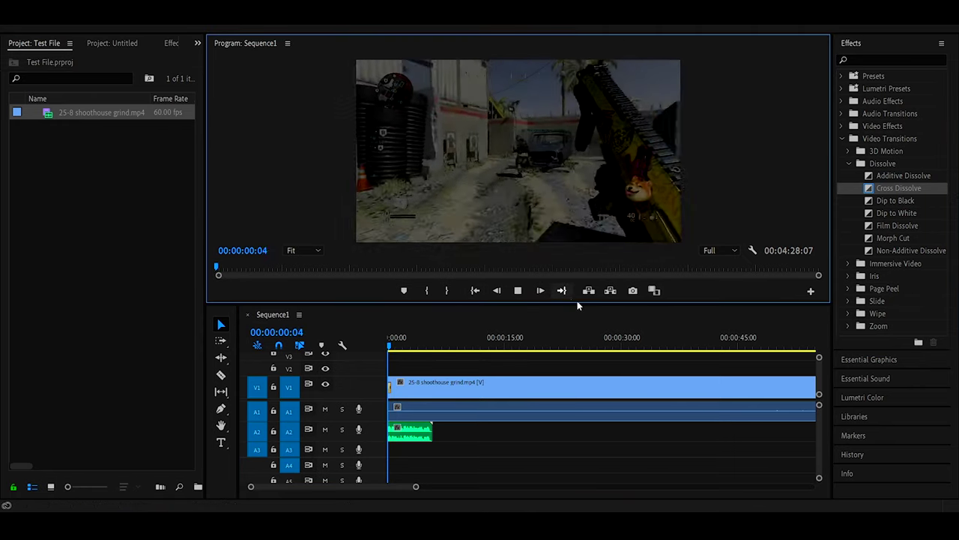
key("space")
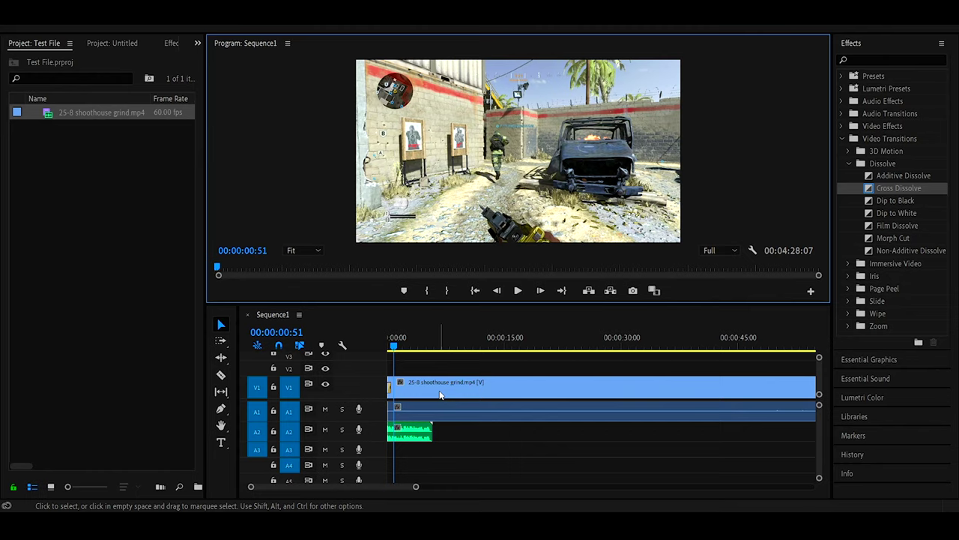
Step: Split the gameplay clip at about 13 seconds and move the second piece about 3 seconds later, leaving a gap
key("c")
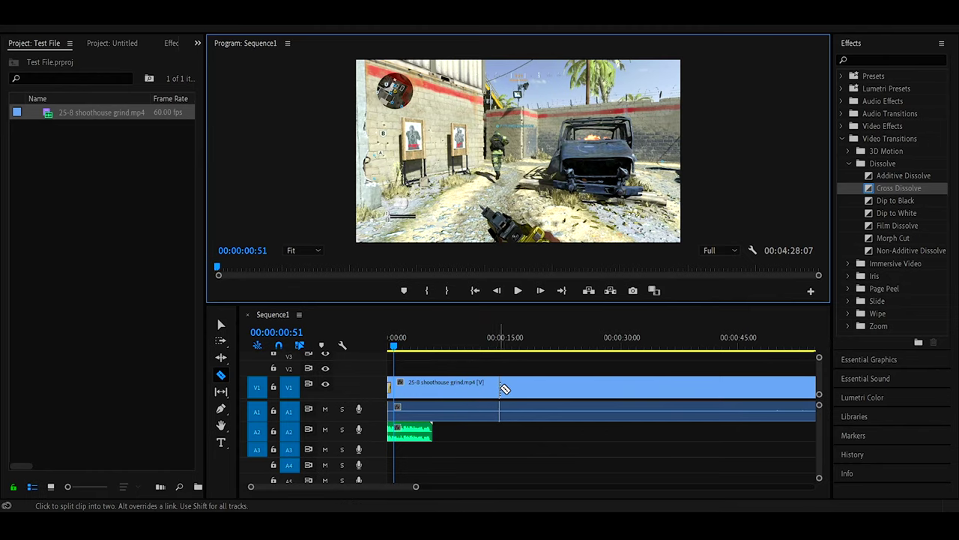
left_click(496, 388)
key("v")
left_click(472, 338)
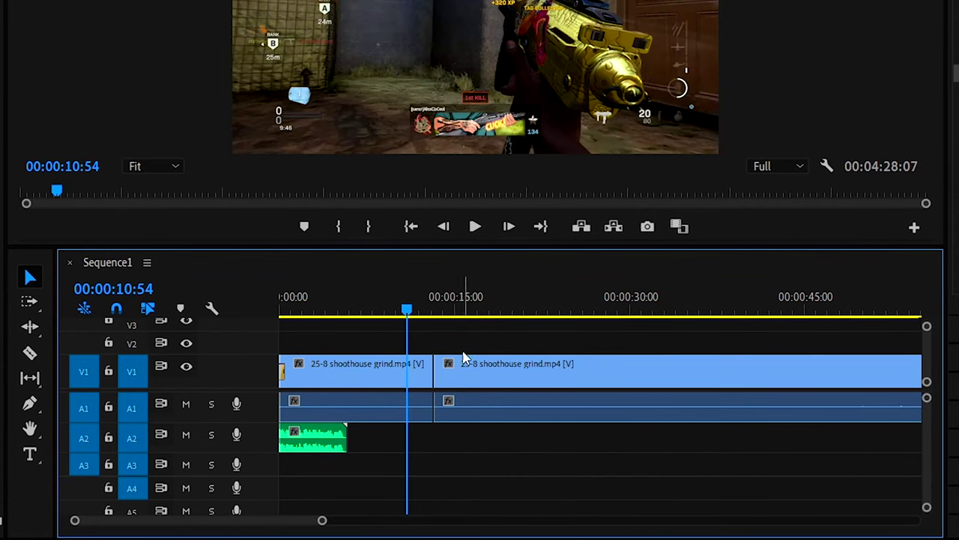
left_click_drag(467, 368, 501, 375)
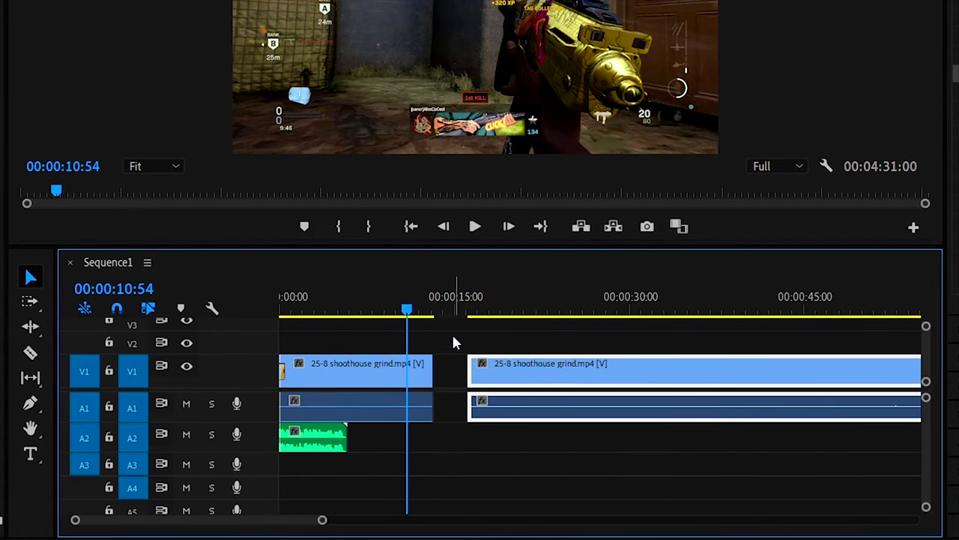
left_click(417, 313)
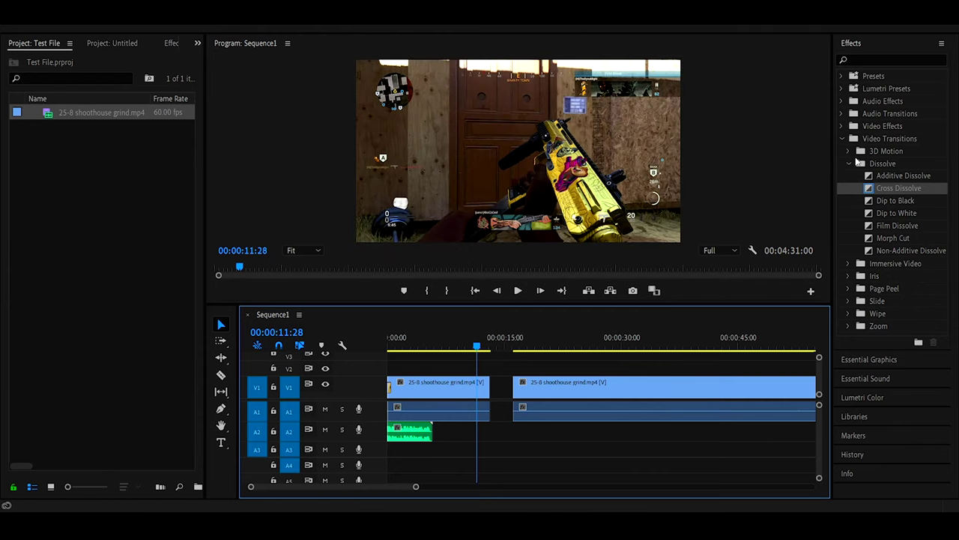
Step: Search the effects for "fast color" and apply Fast Color Corrector to the first clip piece
left_click(867, 59)
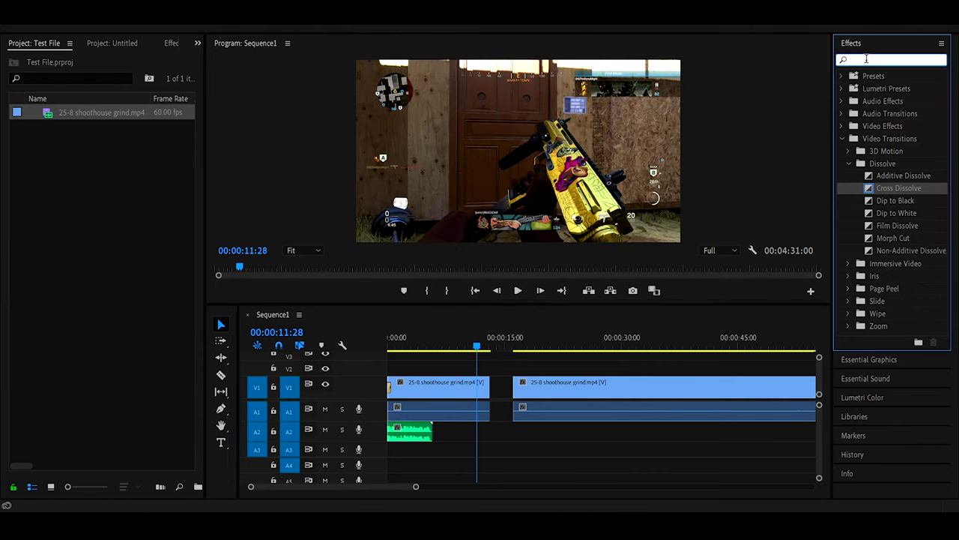
type("fast color")
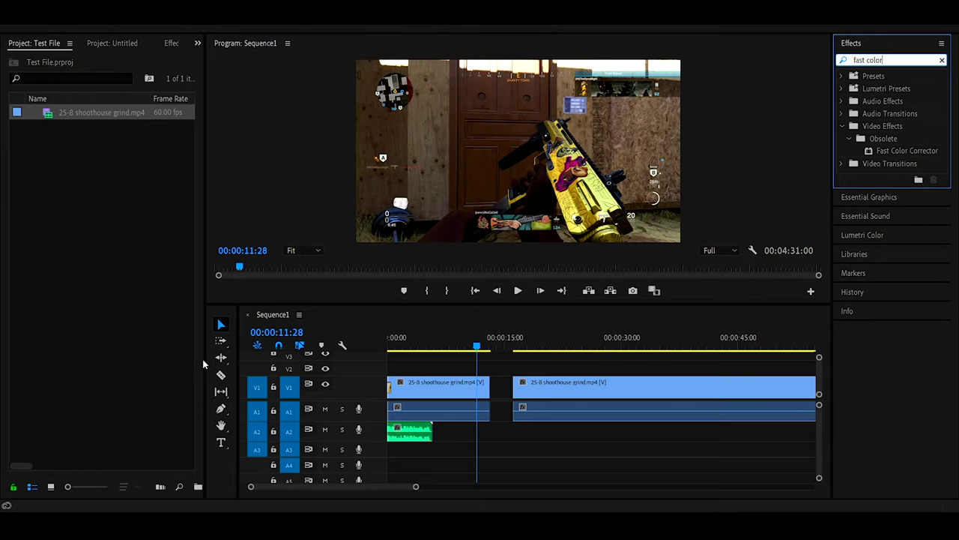
left_click(704, 196)
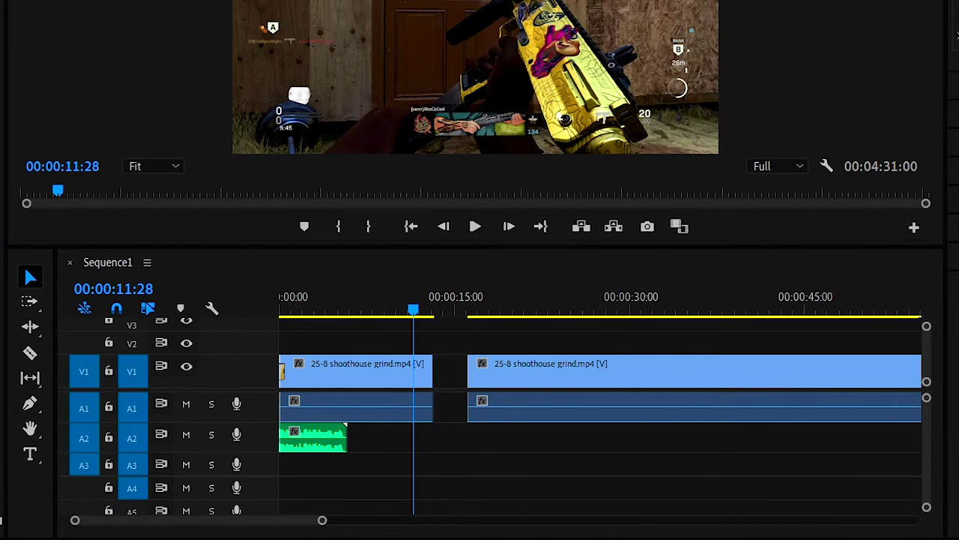
left_click(441, 387)
left_click(551, 367)
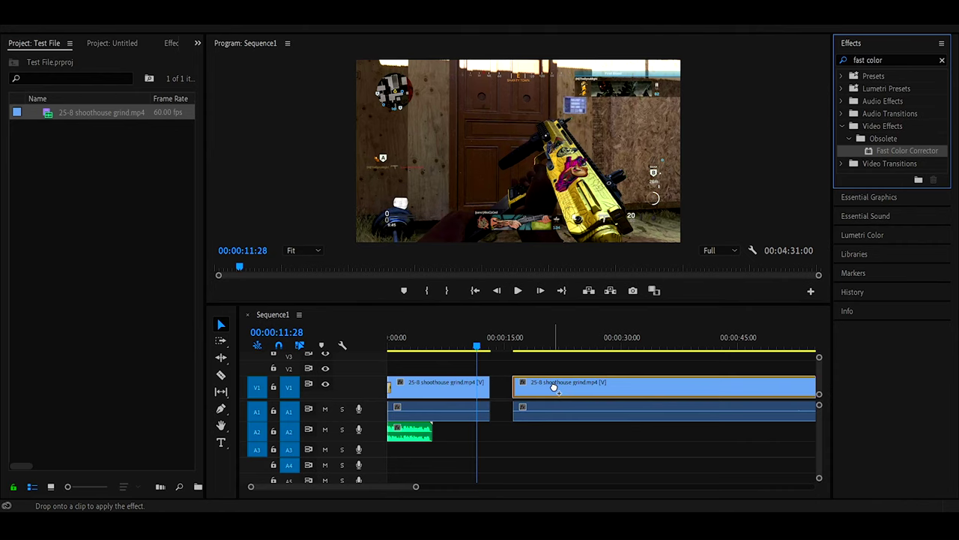
left_click_drag(554, 387, 462, 386)
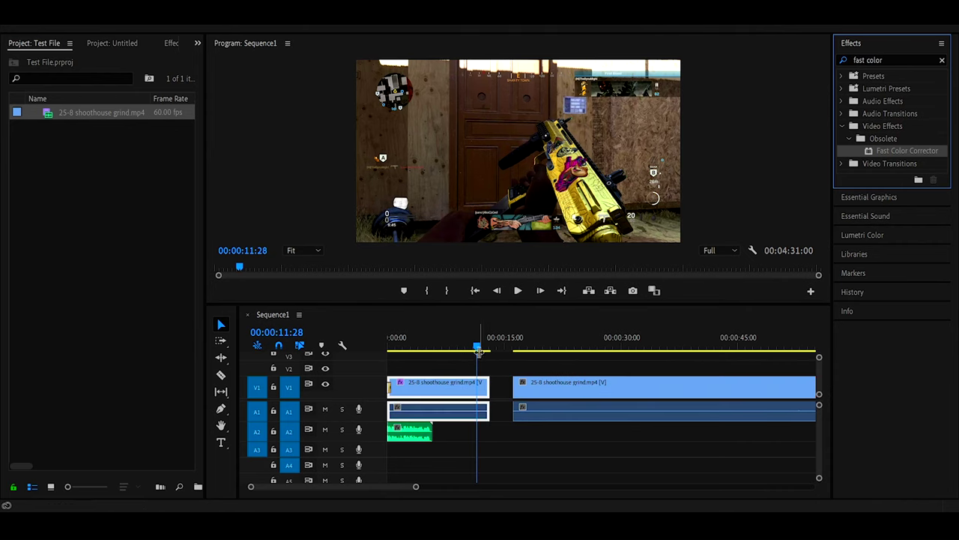
Step: Move the second clip piece earlier to narrow the gap and place the playhead at 00:00:10:44
left_click(529, 356)
left_click_drag(540, 392, 526, 392)
left_click(510, 346)
left_click(470, 341)
left_click(478, 382)
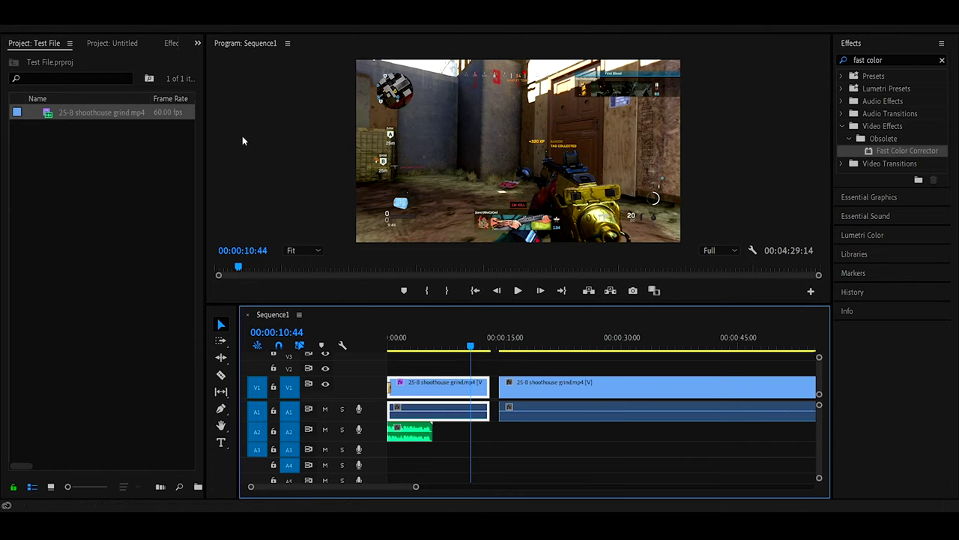
Step: Show the first clip piece's Fast Color Corrector settings and widen the effect controls area
left_click(177, 43)
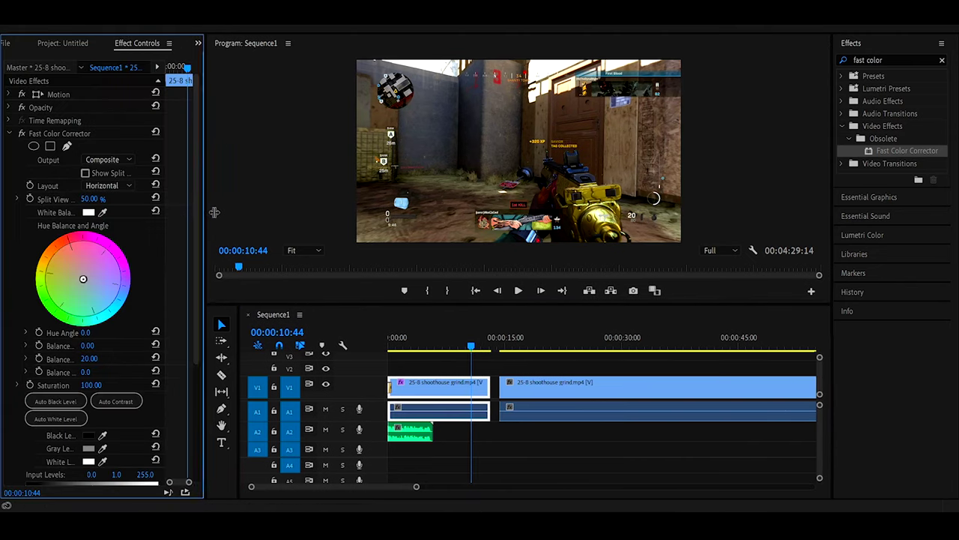
left_click_drag(204, 219, 227, 222)
scroll(208, 258, "down", 2)
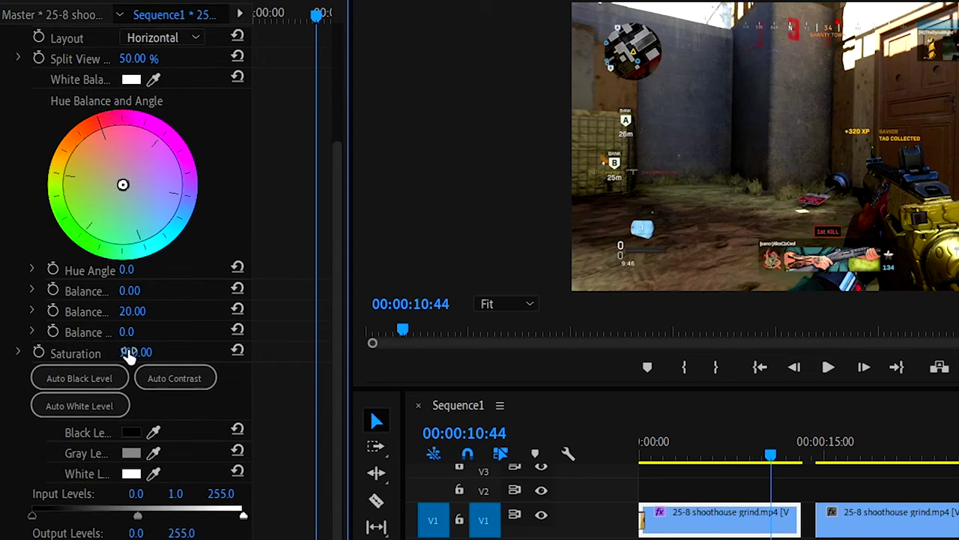
Step: Set the Fast Color Corrector's Saturation to 150 and enlarge the program preview
left_click(129, 354)
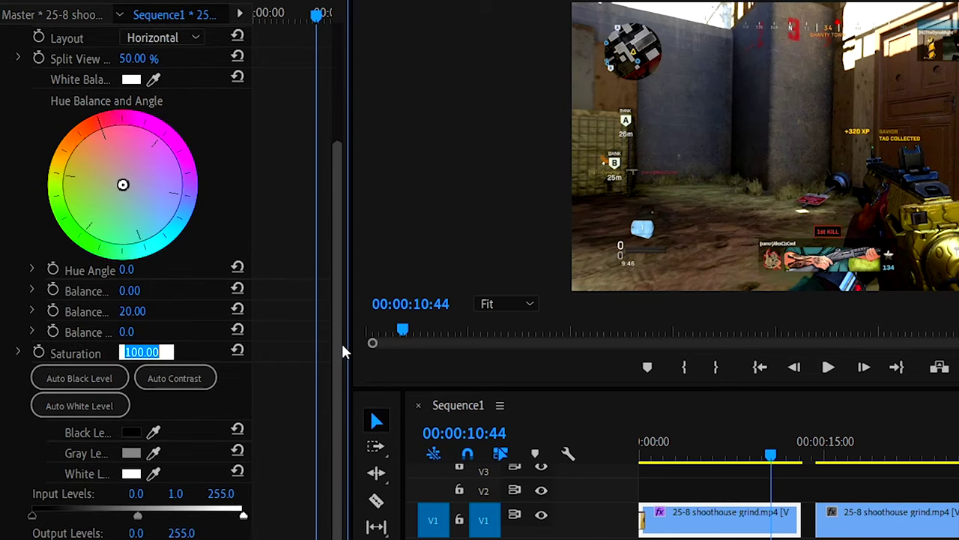
type("150")
key("Return")
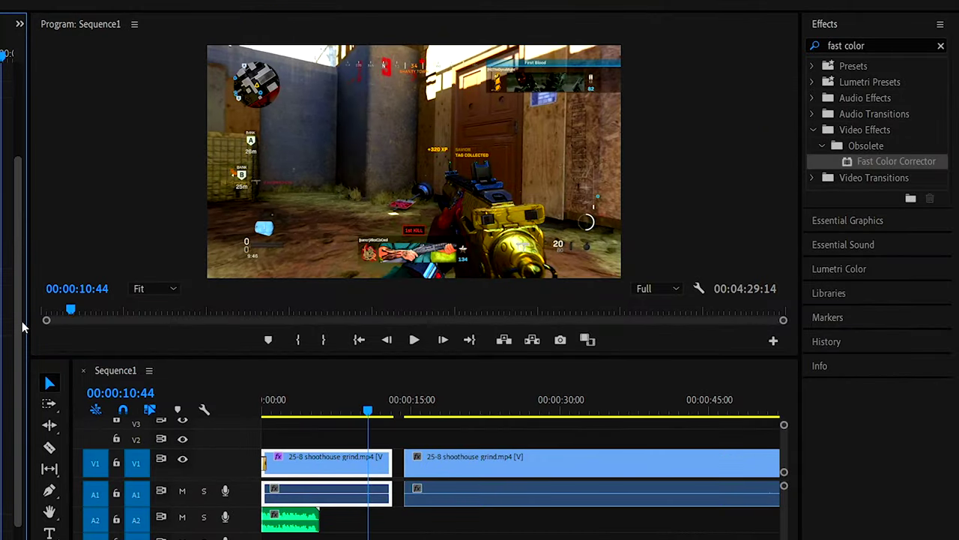
left_click_drag(391, 358, 385, 413)
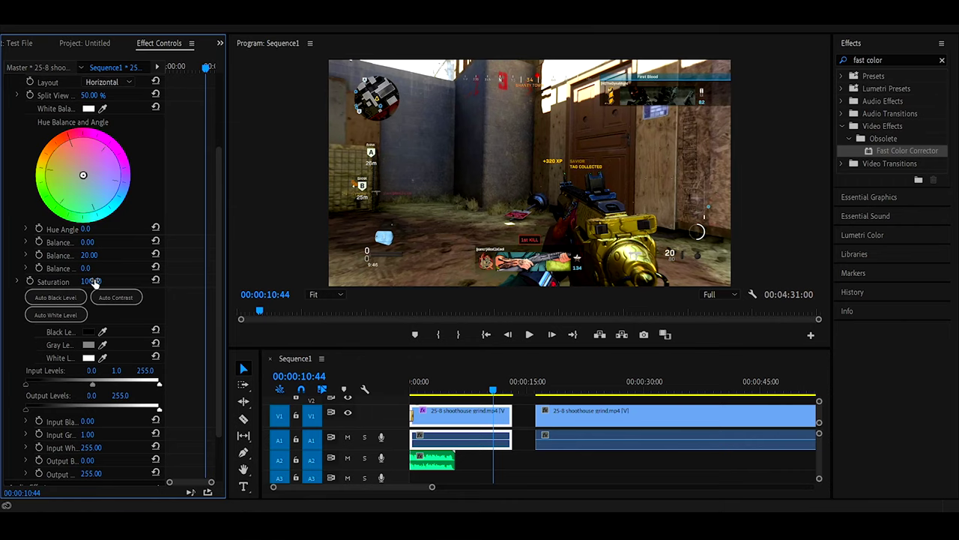
Step: Set the Fast Color Corrector's Saturation to 200 and play part of the first clip piece
left_click(97, 280)
type("200")
key("Return")
left_click(466, 383)
key("space")
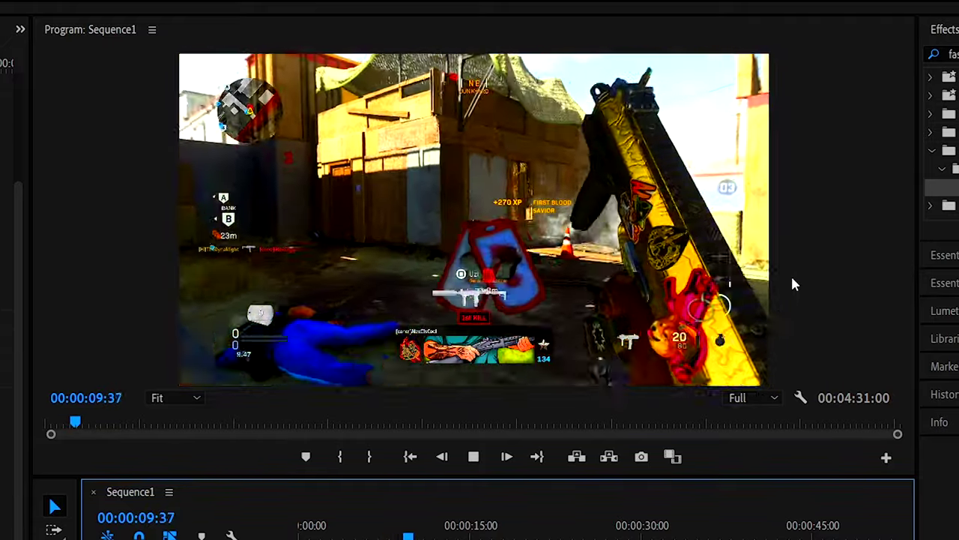
key("space")
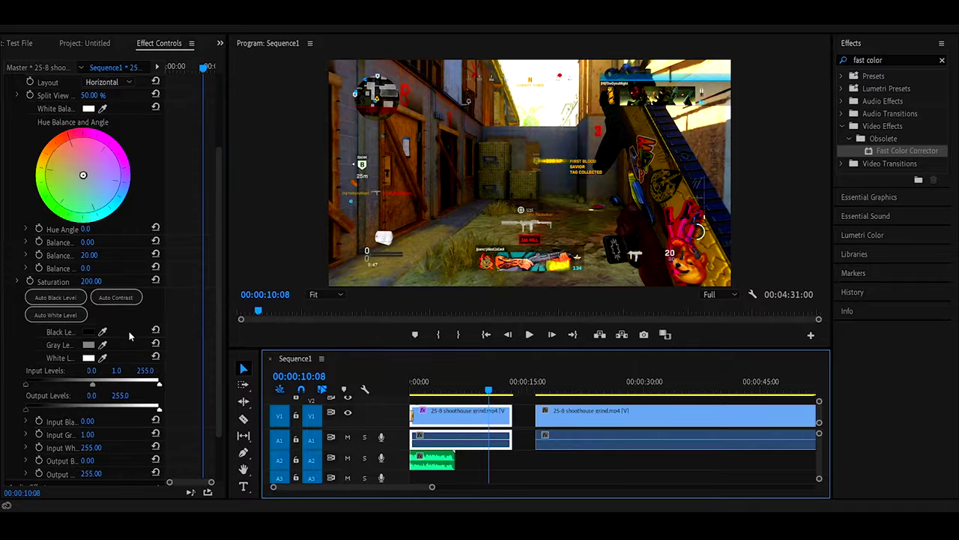
Step: Set the Fast Color Corrector's Saturation to 135 and scrub through the first clip piece to check the colours
left_click(96, 281)
type("135")
key("Return")
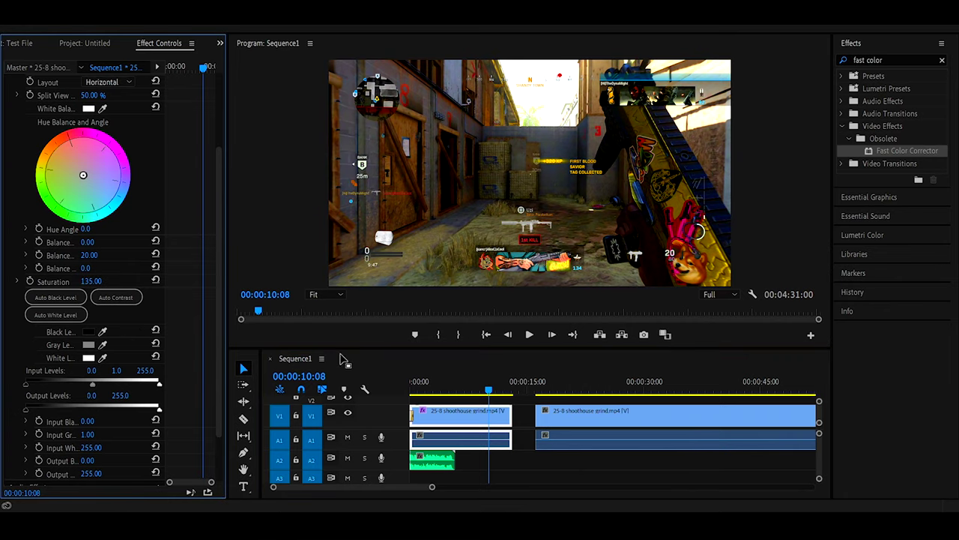
left_click(474, 390)
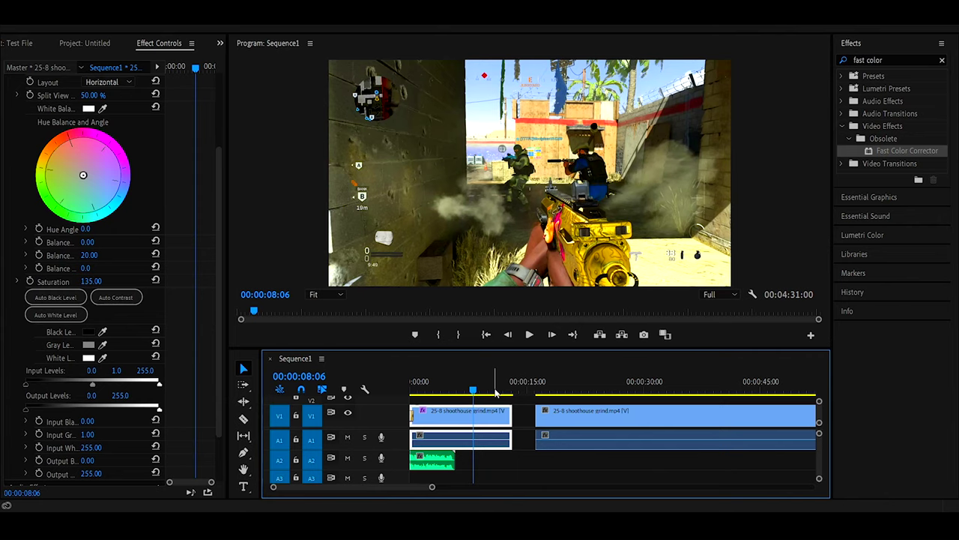
left_click(495, 391)
left_click_drag(497, 390, 463, 392)
left_click(477, 394)
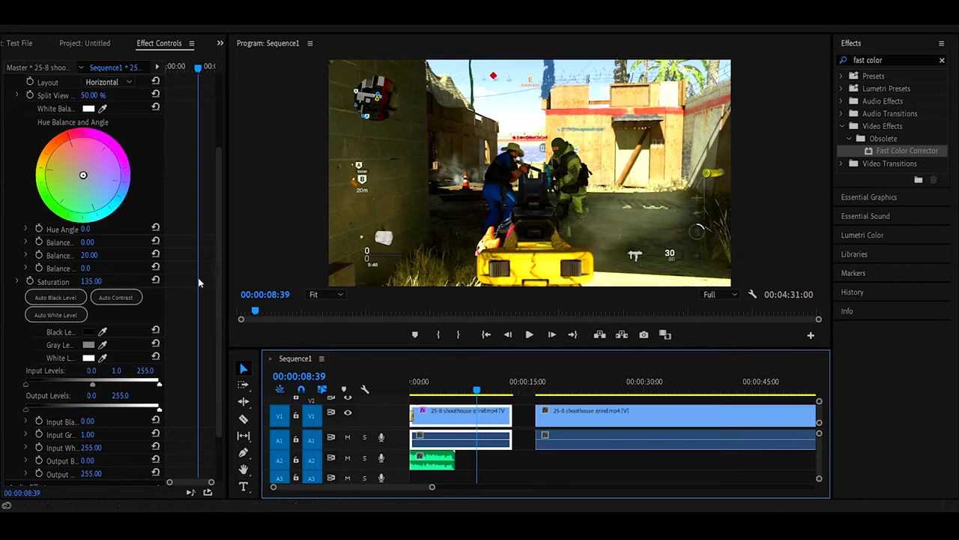
Step: Adjust the input levels to 20.3 black and 233.6 white and the output levels to 15.5 and 238.3, and scrub the clip
scroll(87, 358, "down", 1)
left_click_drag(27, 346, 32, 374)
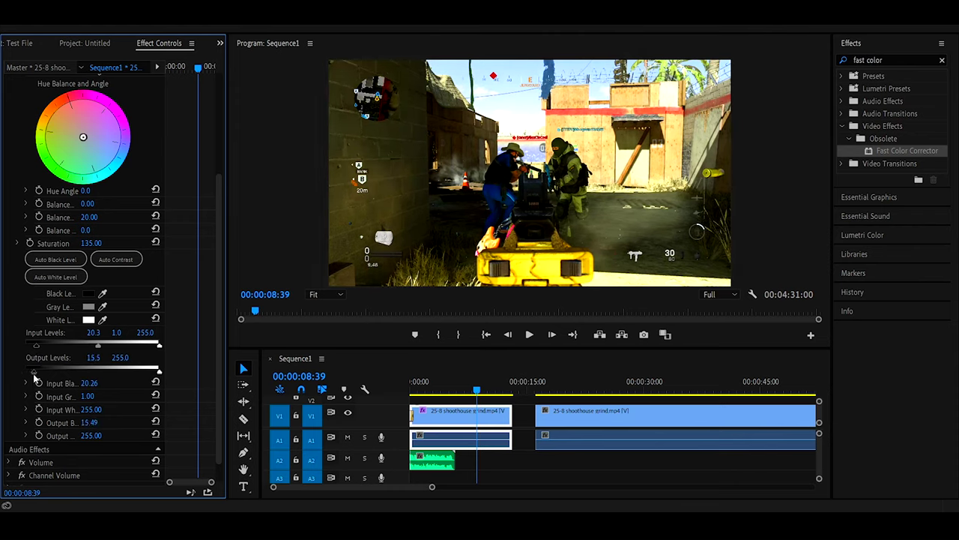
left_click_drag(158, 346, 151, 372)
left_click(452, 390)
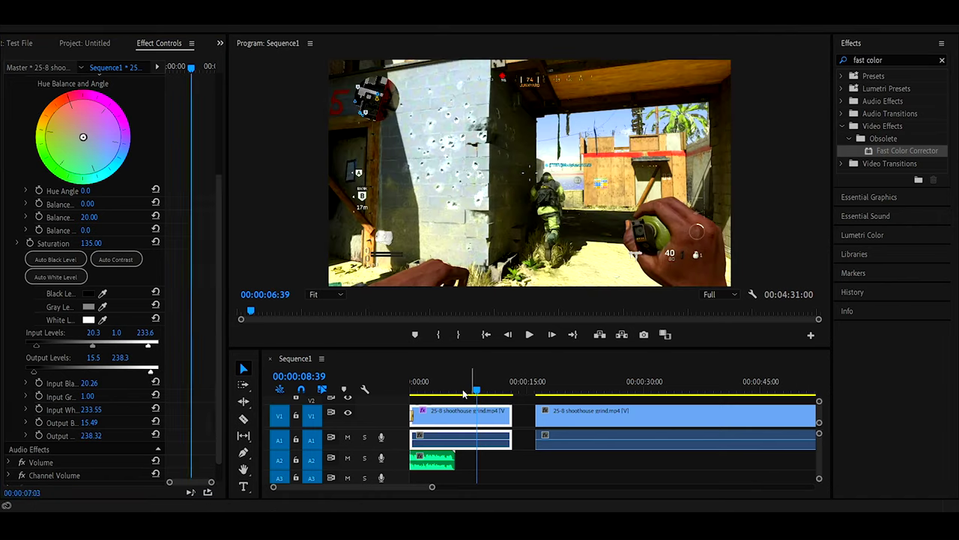
left_click_drag(454, 390, 442, 389)
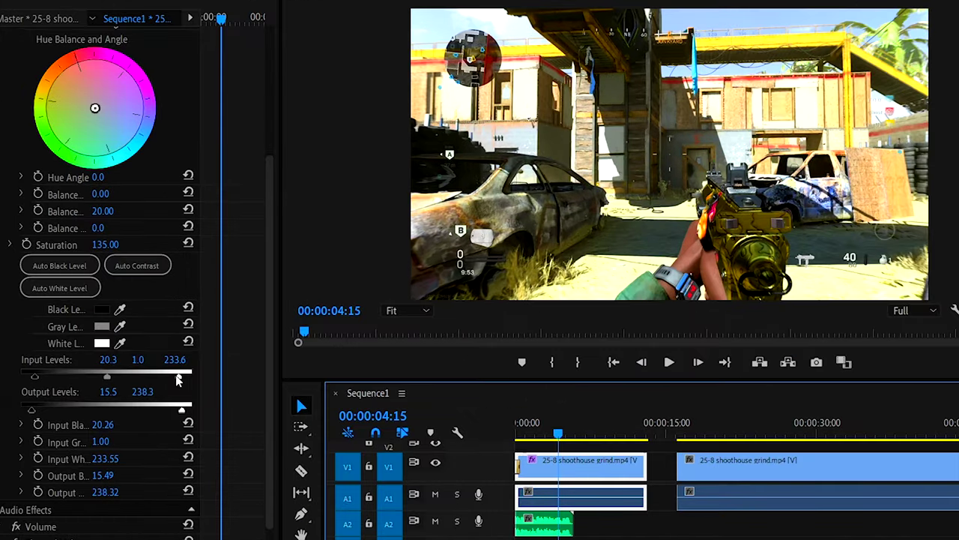
Step: Set both white levels to 230.0, input black to 23.8, output black to 26.2 and input gray to 0.99, and play the clip
left_click_drag(179, 379, 168, 410)
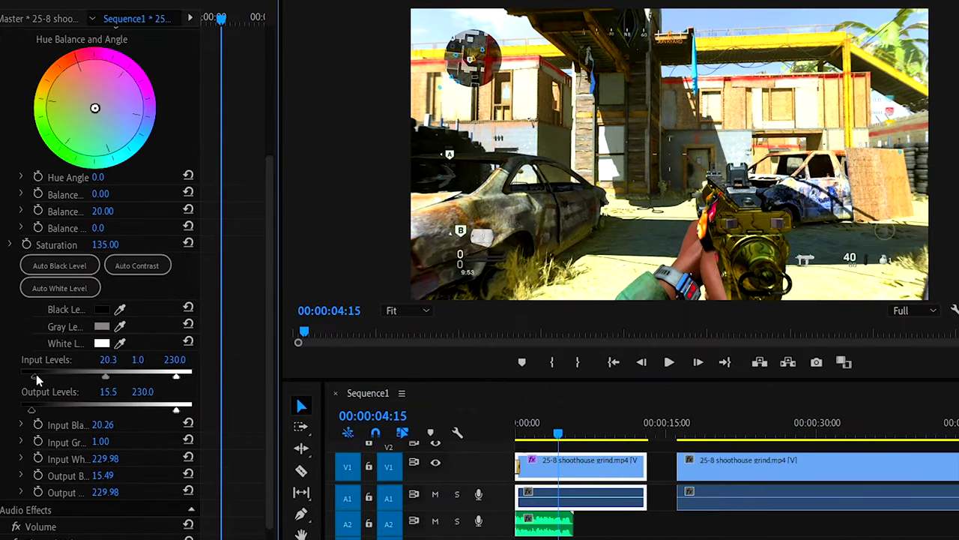
left_click_drag(33, 404, 38, 407)
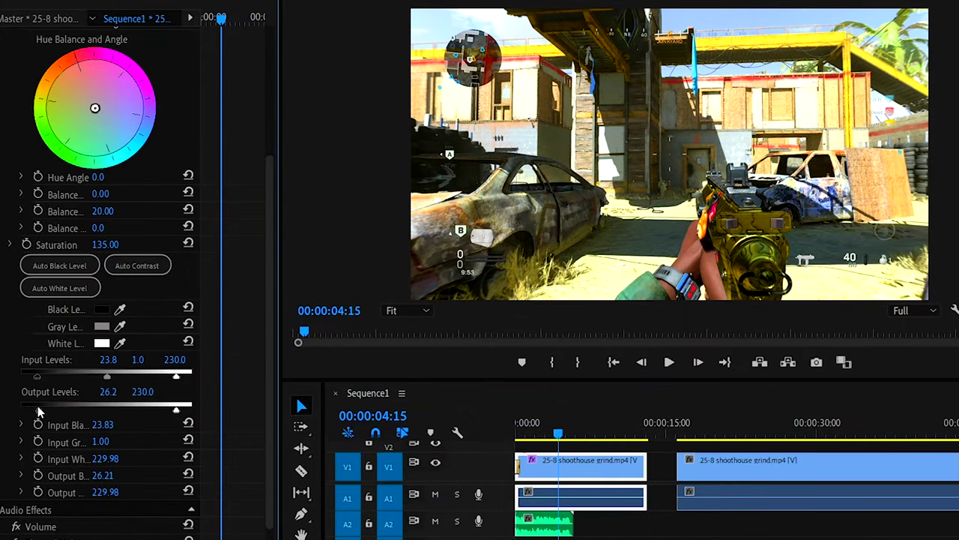
left_click_drag(107, 377, 105, 378)
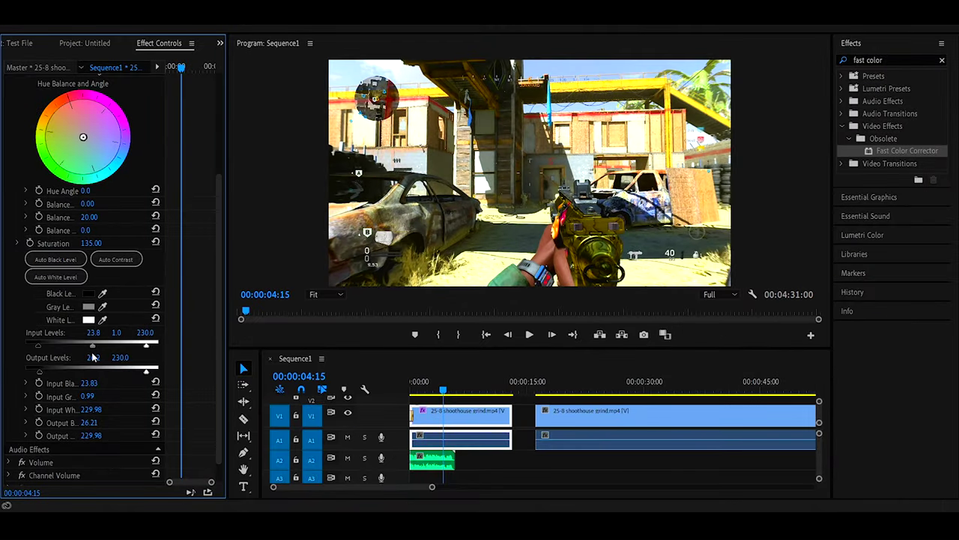
left_click(456, 400)
left_click(454, 391)
left_click(475, 415)
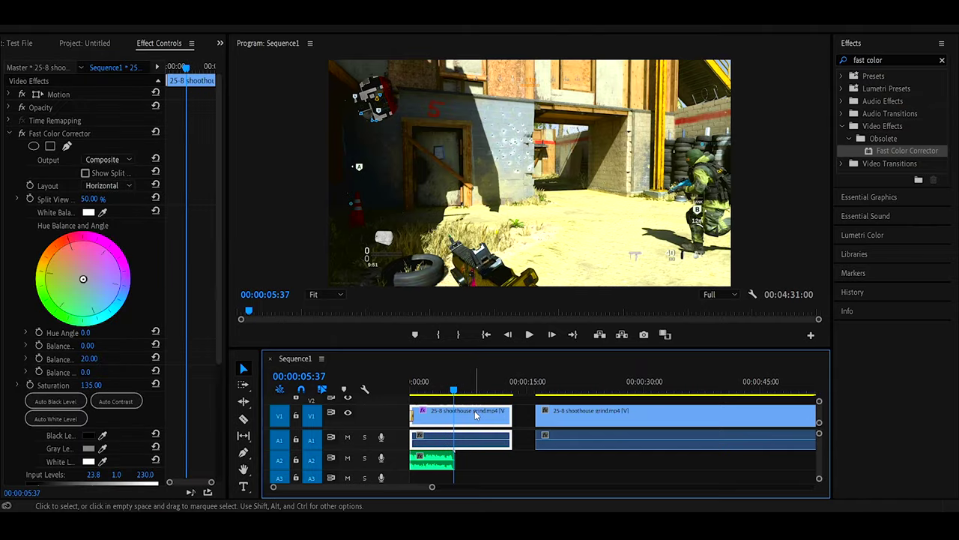
key("space")
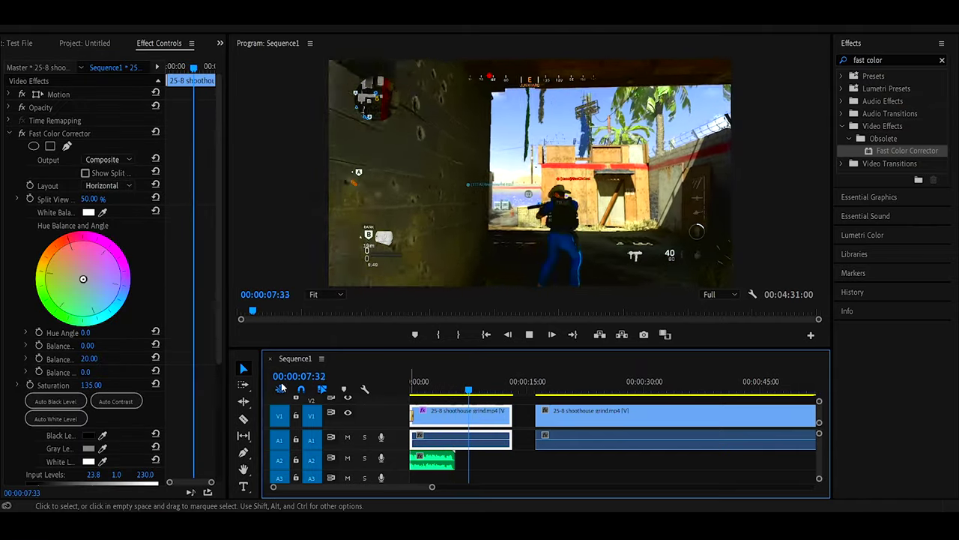
Step: Lower the input gray level to 0.74 and replay the first clip piece from about 5 seconds
scroll(113, 337, "down", 3)
left_click_drag(105, 395, 87, 399)
left_click_drag(475, 390, 454, 389)
key("space")
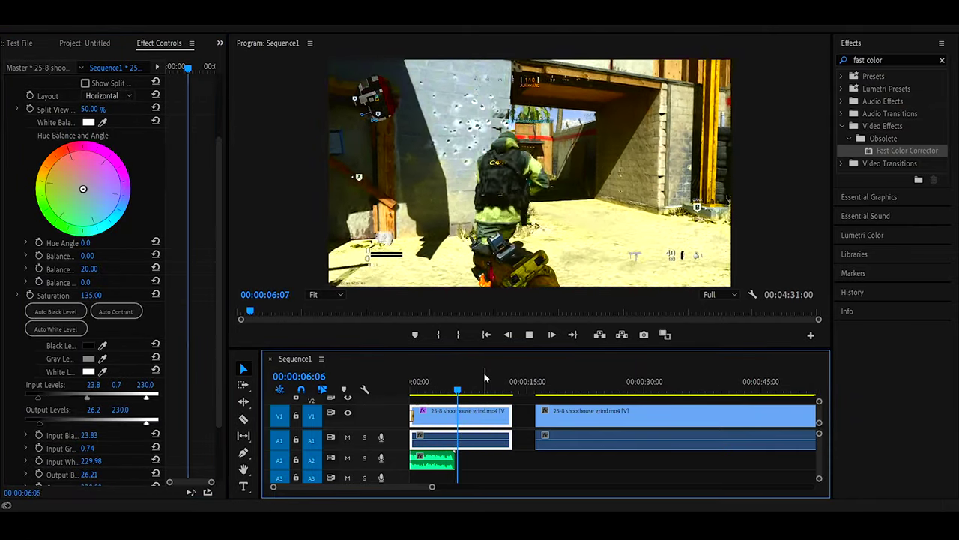
key("space")
Step: Raise the input gray level to 1.18, preview the clip and view the remaining level settings
left_click_drag(87, 398, 115, 397)
key("space")
key("space")
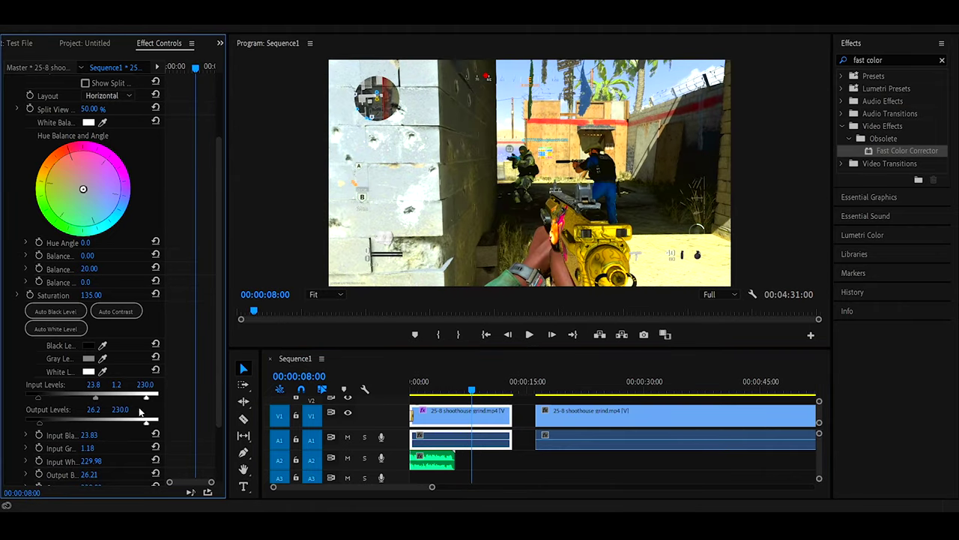
scroll(159, 402, "down", 1)
scroll(160, 402, "down", 1)
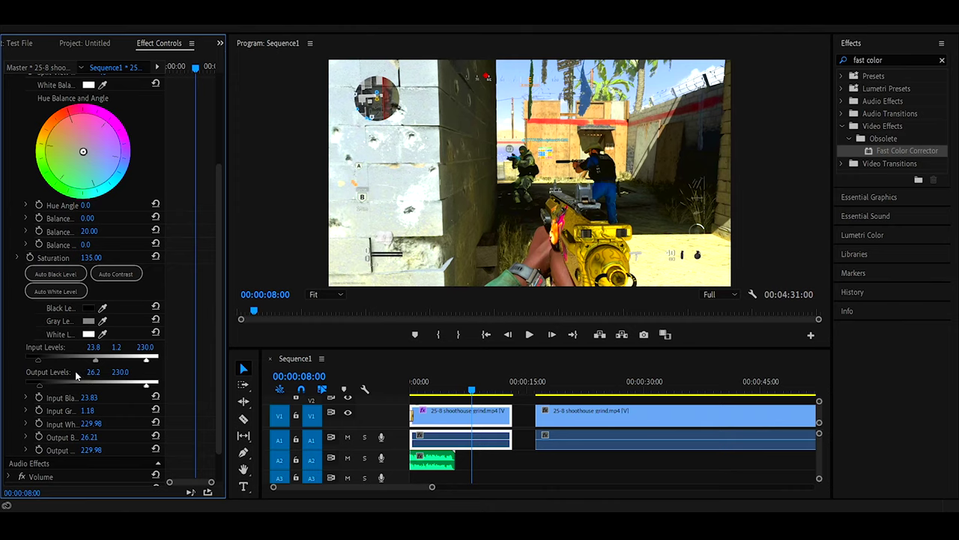
Step: Find the Sharpen effect by searching for "sharp" and apply it to the first gameplay clip
left_click_drag(221, 376, 210, 408)
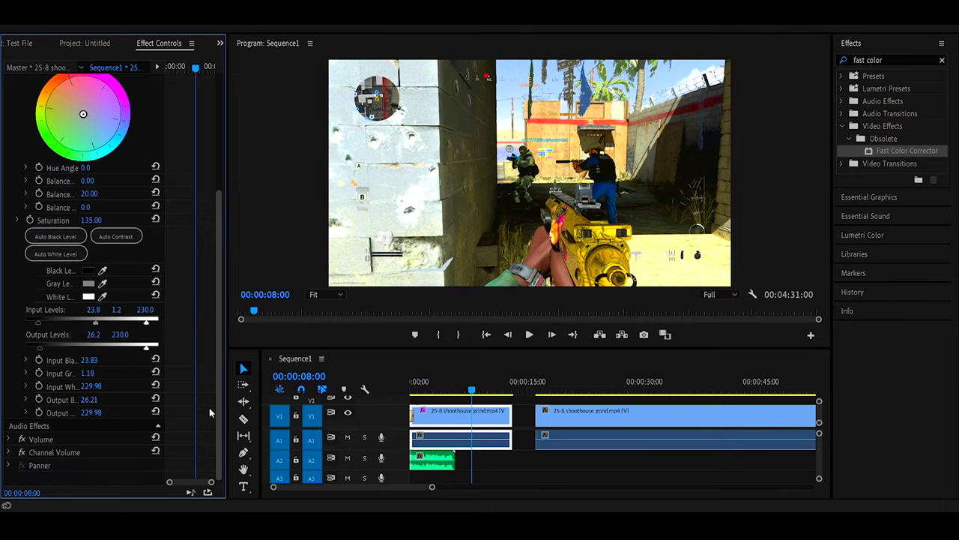
left_click_drag(910, 61, 789, 61)
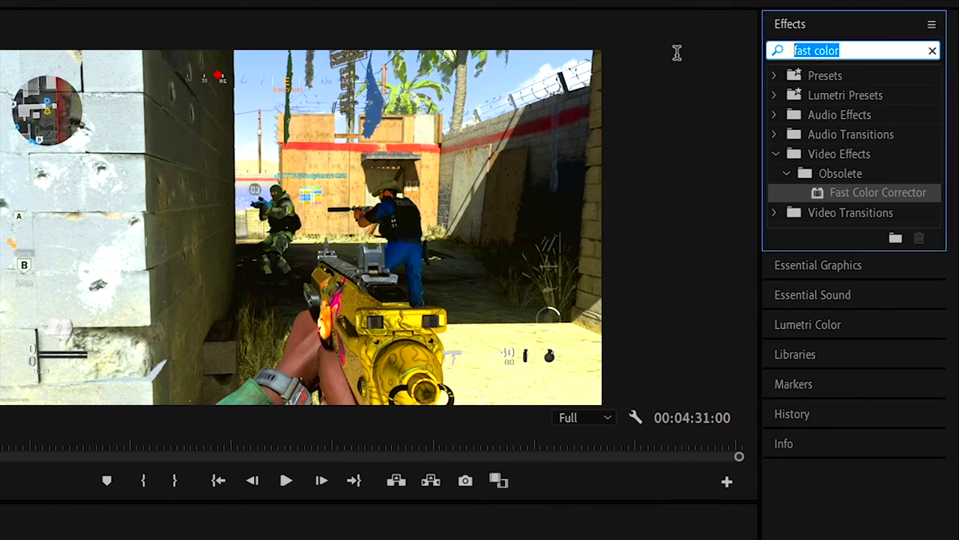
type("sharp")
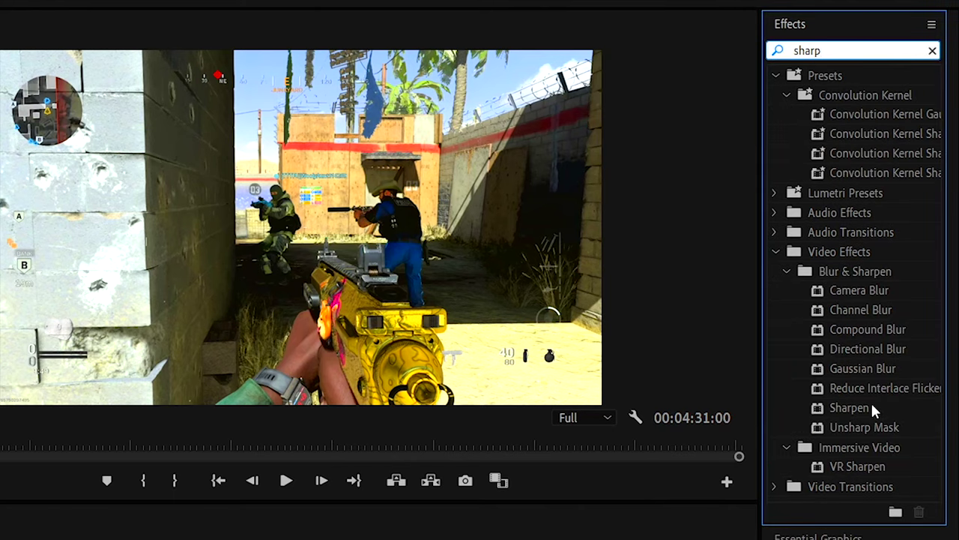
left_click_drag(860, 408, 481, 411)
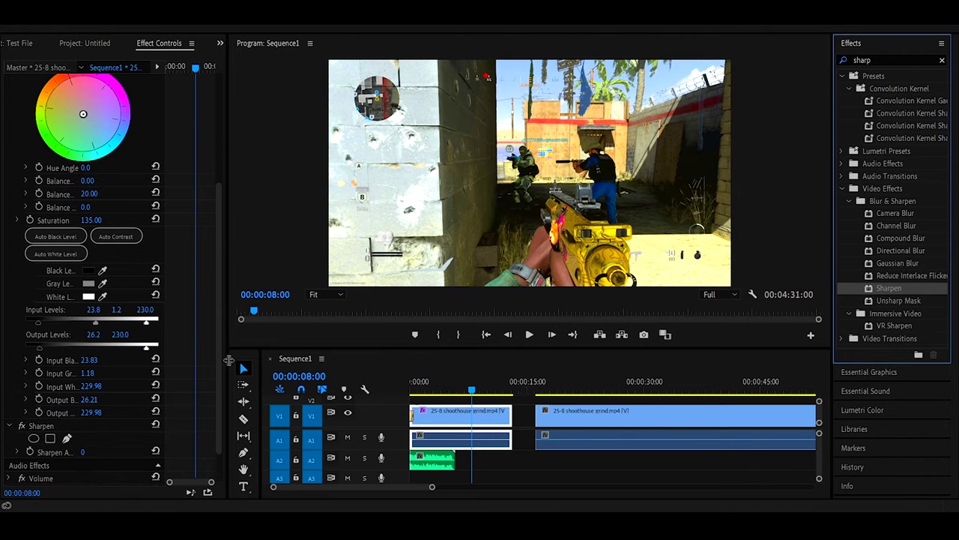
Step: Set the Sharpen Amount to 20 and play the first clip to preview it
scroll(210, 379, "down", 2)
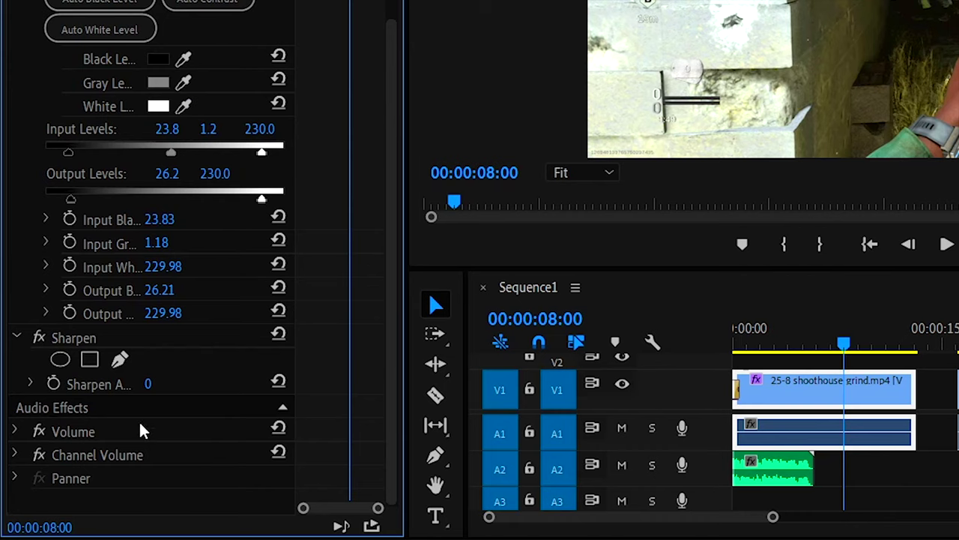
left_click(87, 414)
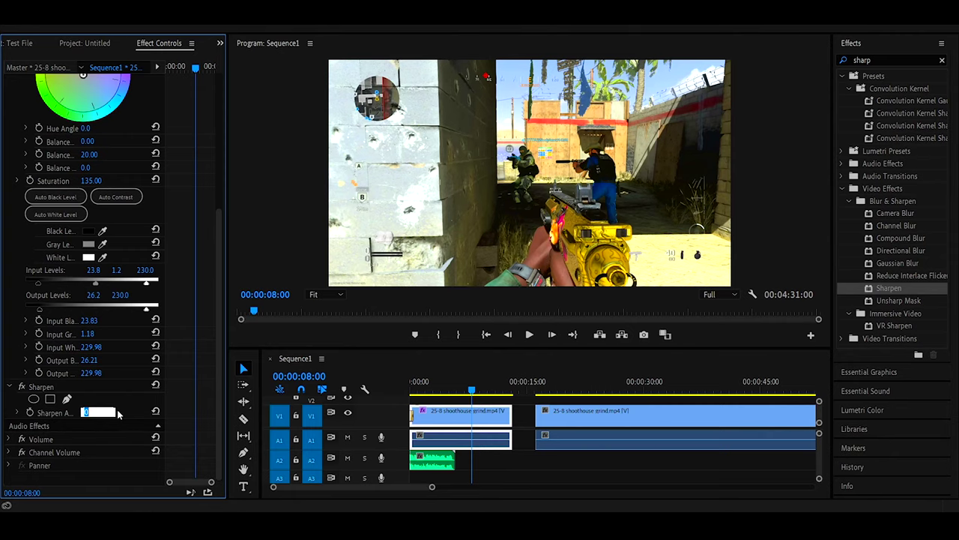
key("Return")
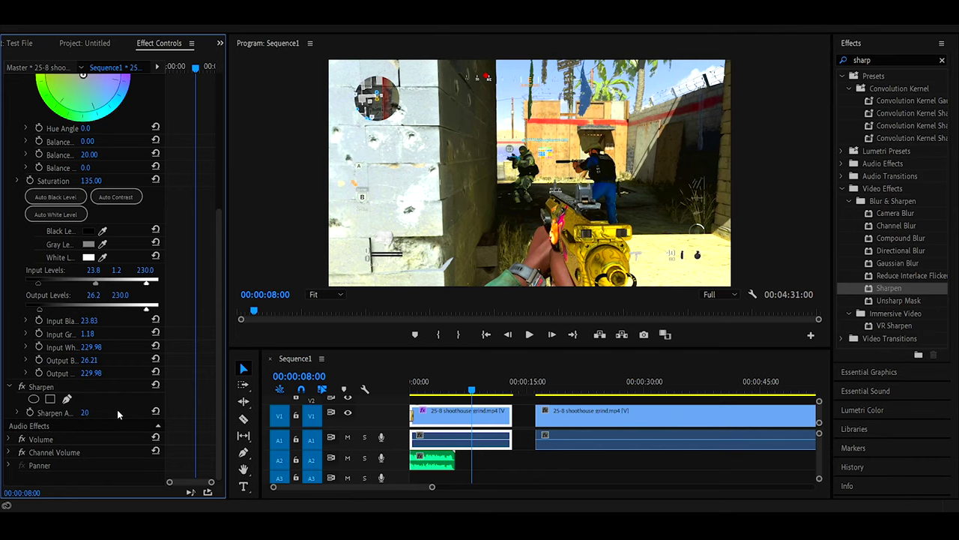
left_click(484, 410)
key("space")
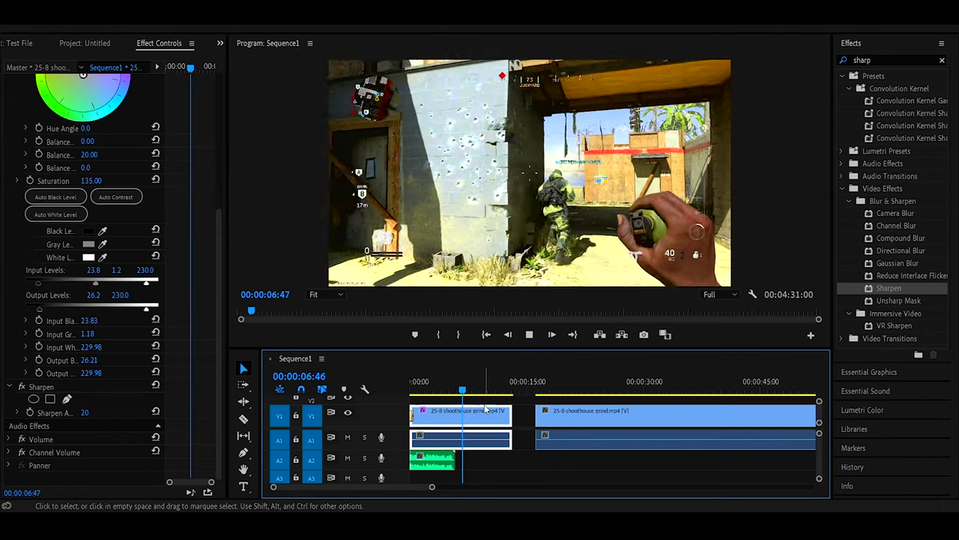
key("space")
Step: Set the Sharpen Amount to 5 and play the clip to check the result
left_click(85, 412)
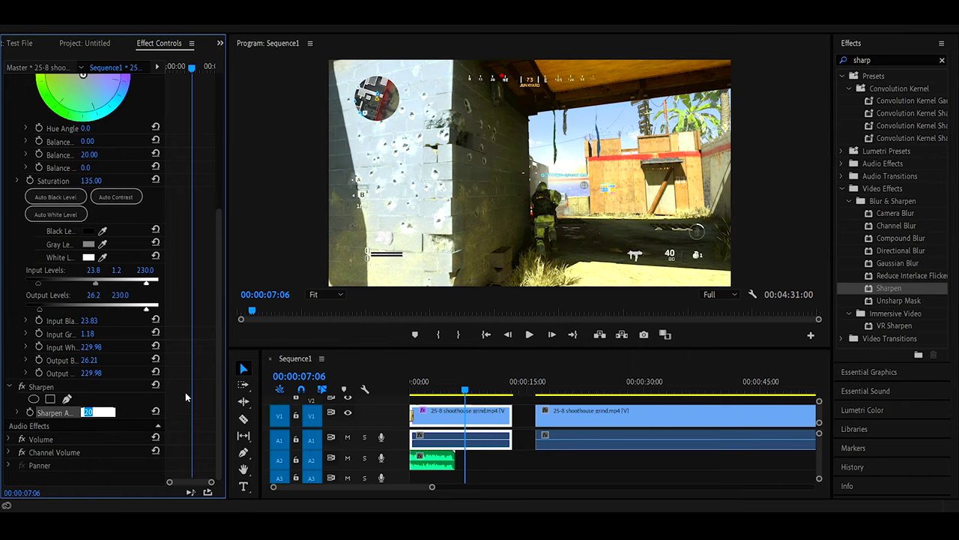
type("5")
key("Return")
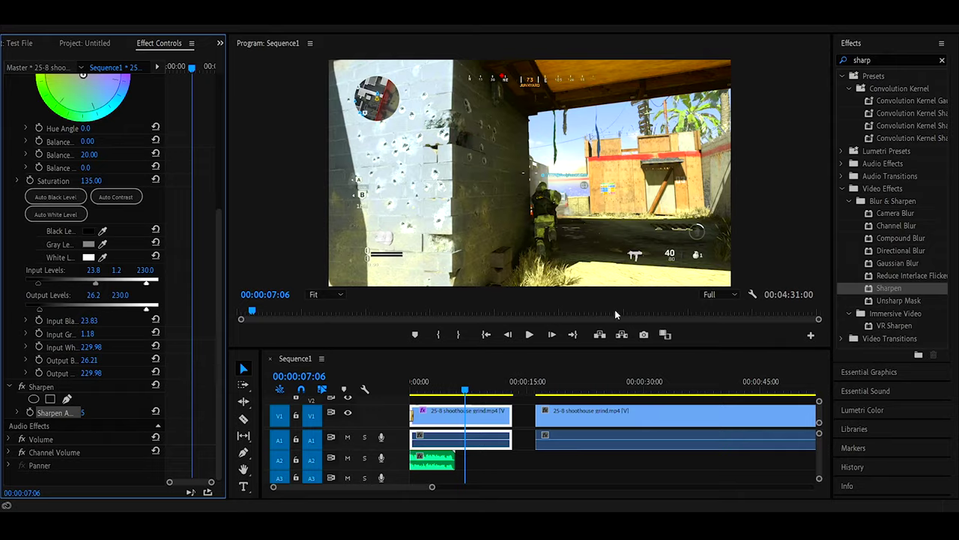
key("space")
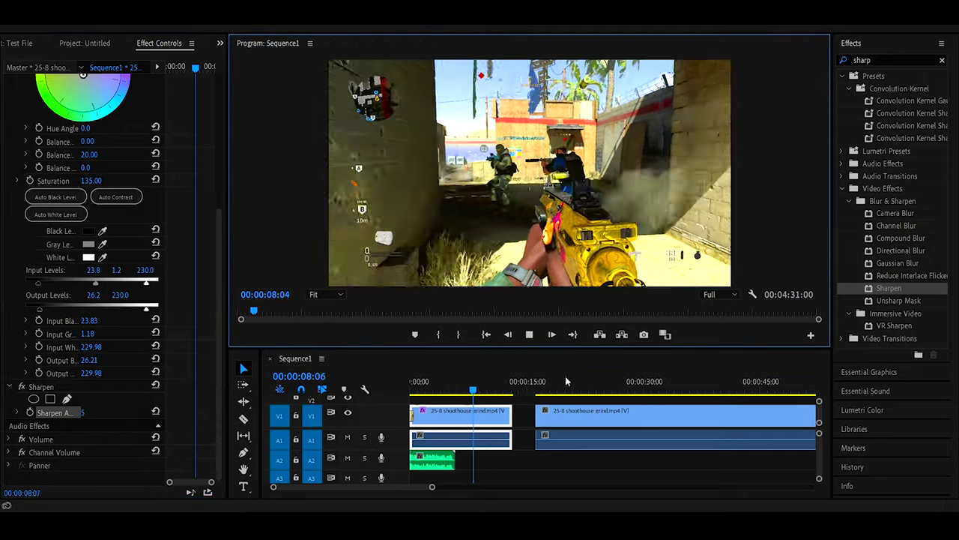
key("space")
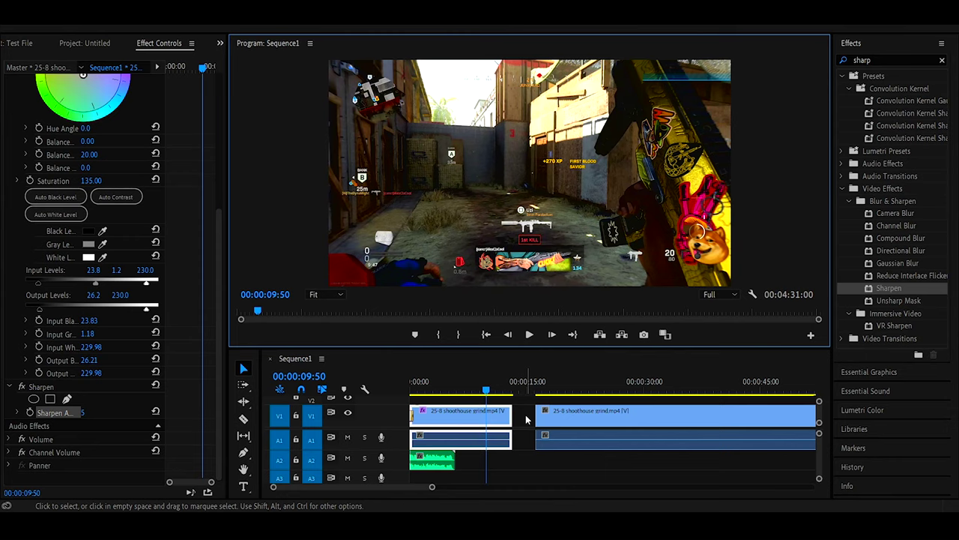
Step: Close the gap by moving the second gameplay clip against the first, and place the playhead just before the cut
left_click_drag(546, 348, 546, 366)
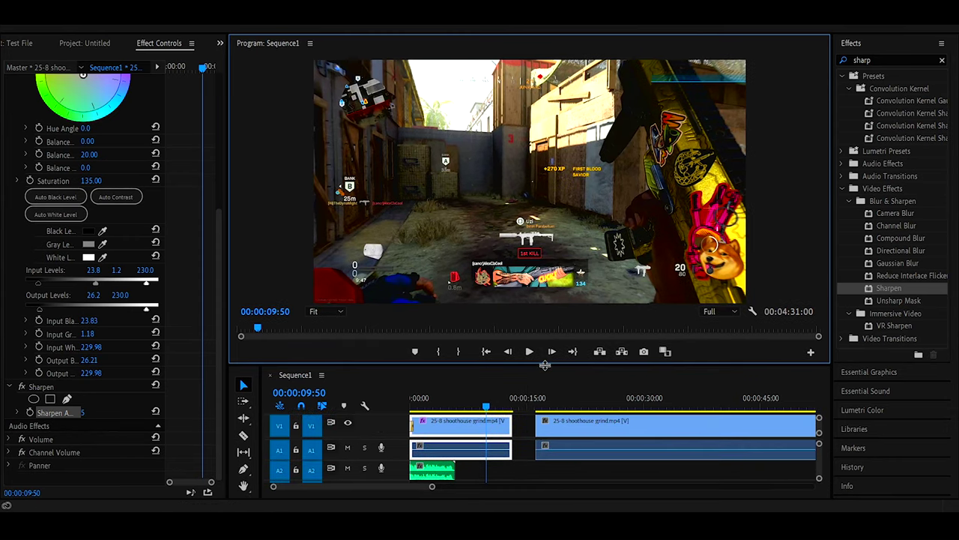
left_click_drag(556, 426, 534, 428)
left_click(505, 398)
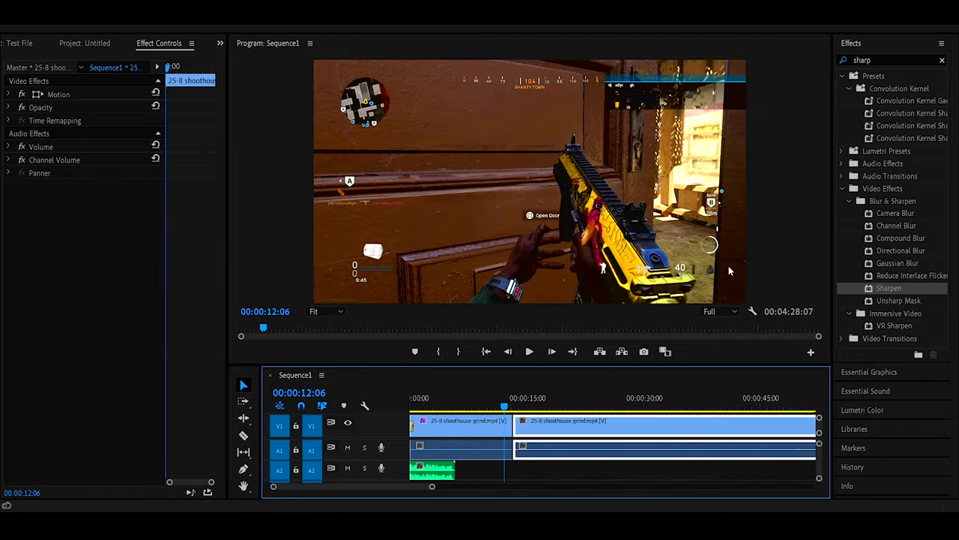
Step: Play the sequence around the cut to compare the corrected clip with the uncorrected one
left_click(493, 397)
key("space")
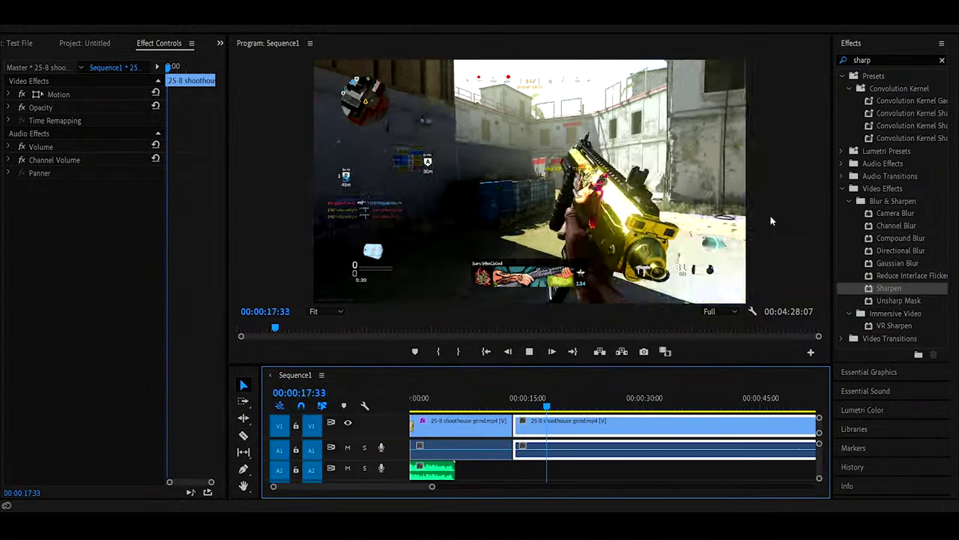
key("space")
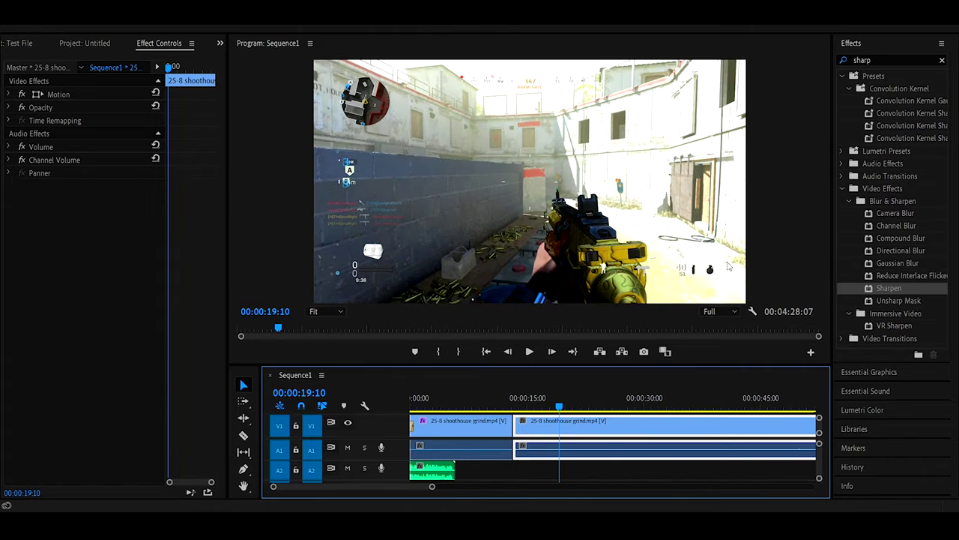
left_click(499, 393)
key("space")
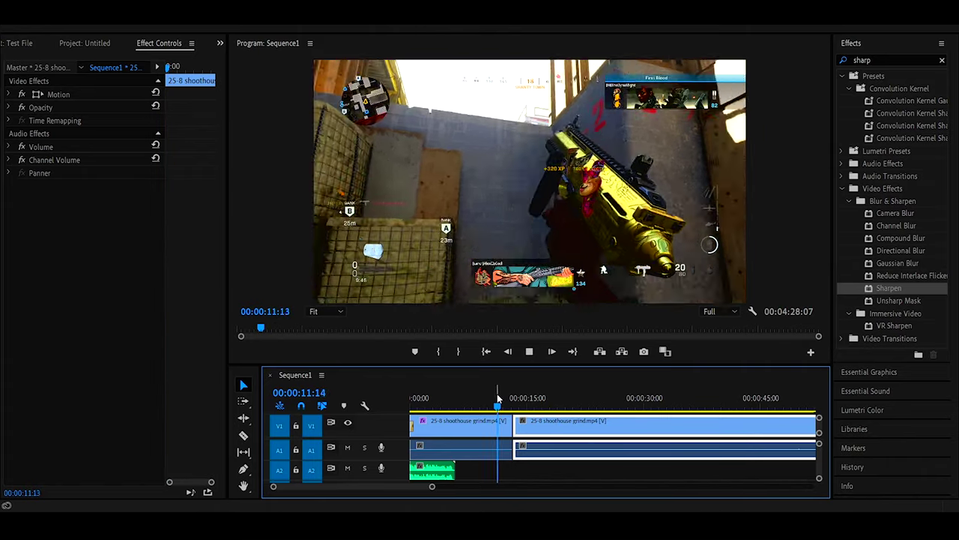
key("space")
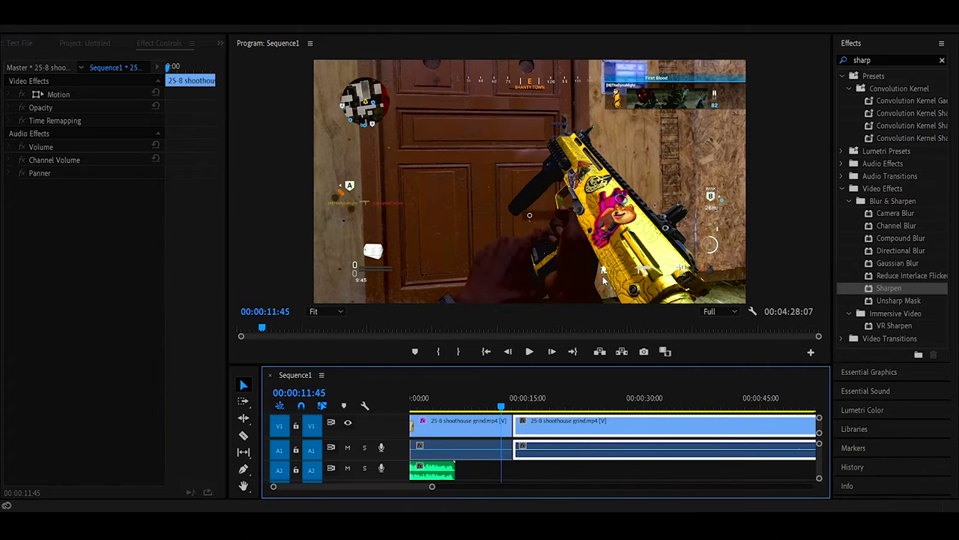
Step: Try shifting the first clip's hue balance toward blue at magnitude 100 and angle 55.2°, preview it and undo the shift
left_click(472, 424)
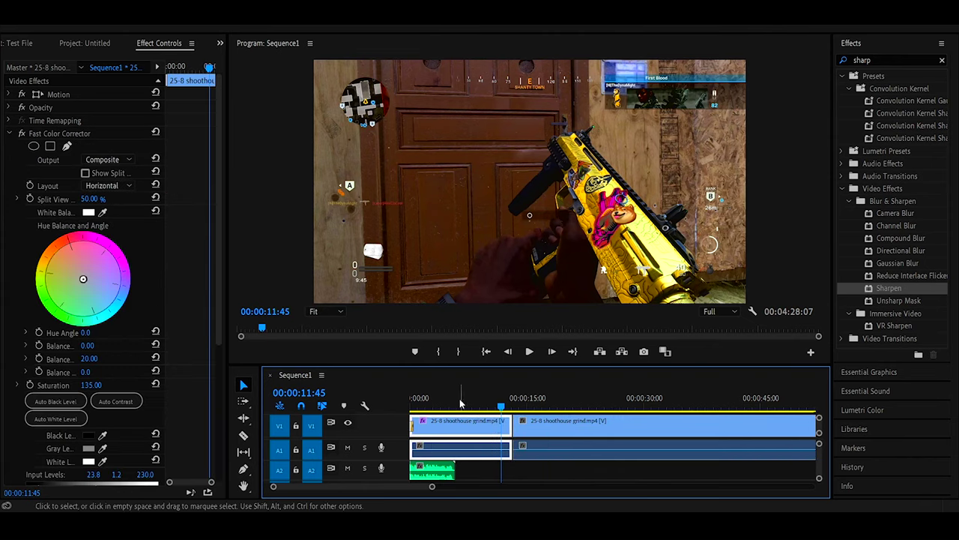
scroll(210, 332, "down", 1)
left_click_drag(88, 231, 143, 341)
key("space")
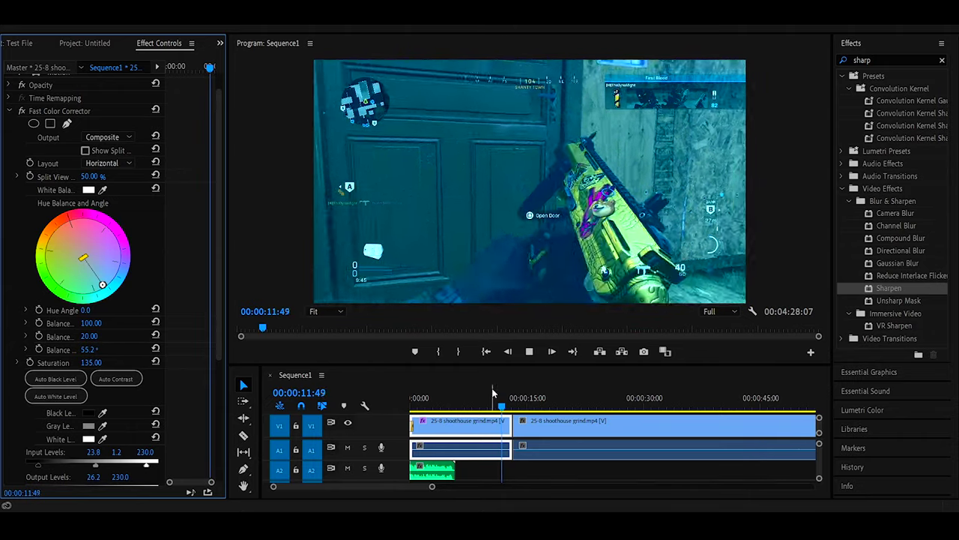
key("space")
key("ctrl+z")
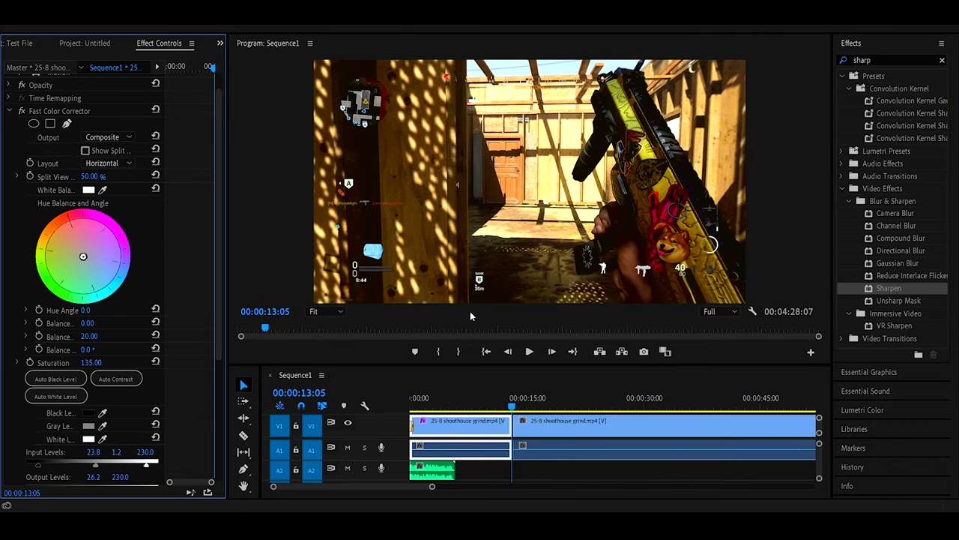
Step: Return the playhead to the sequence start and delete both gameplay clips with their audio from V1 and A1
left_click(532, 345)
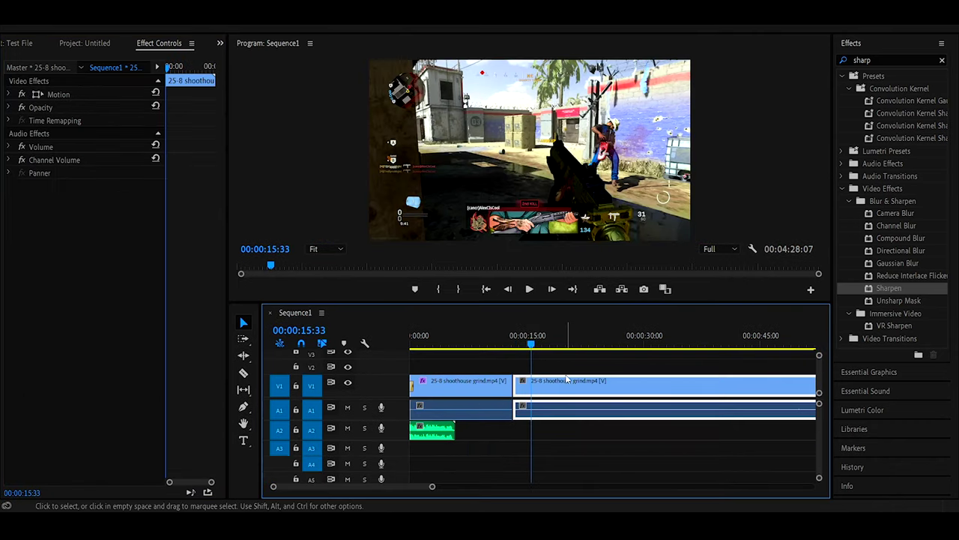
left_click(569, 364)
left_click(429, 337)
left_click(429, 427)
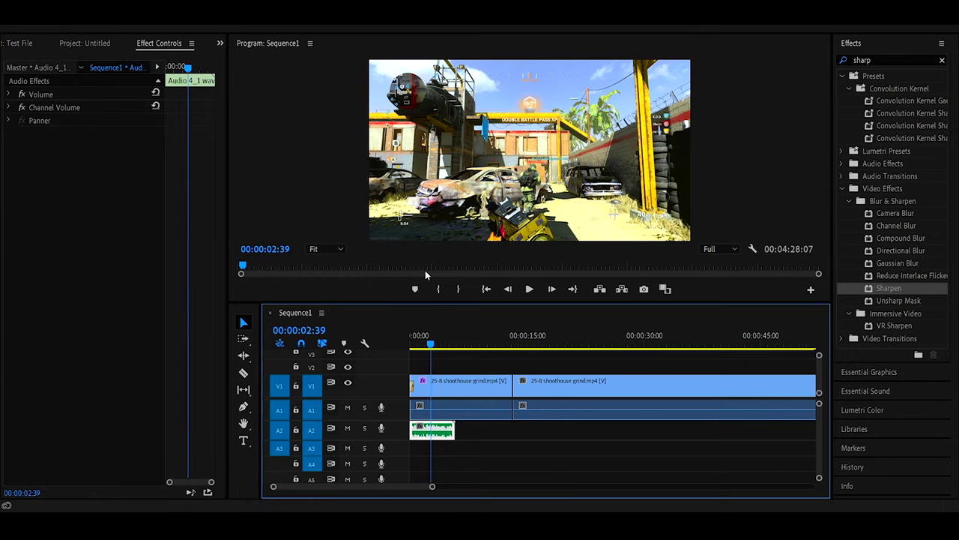
left_click(486, 289)
left_click(488, 457)
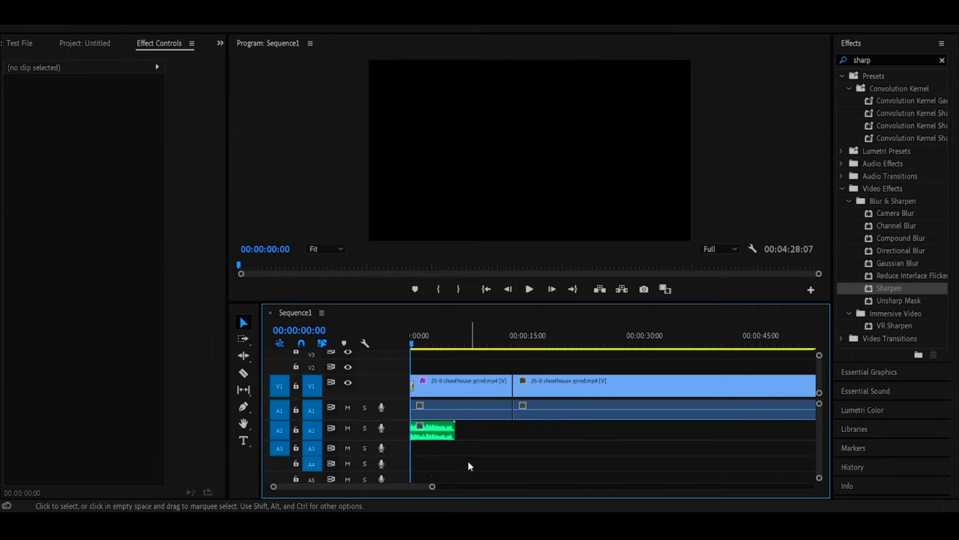
left_click_drag(432, 486, 418, 486)
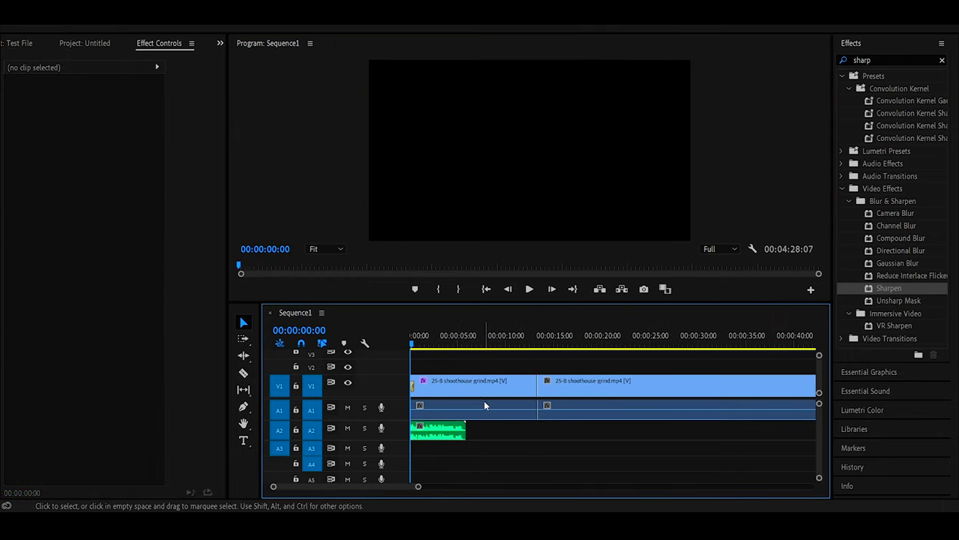
left_click_drag(560, 365, 516, 391)
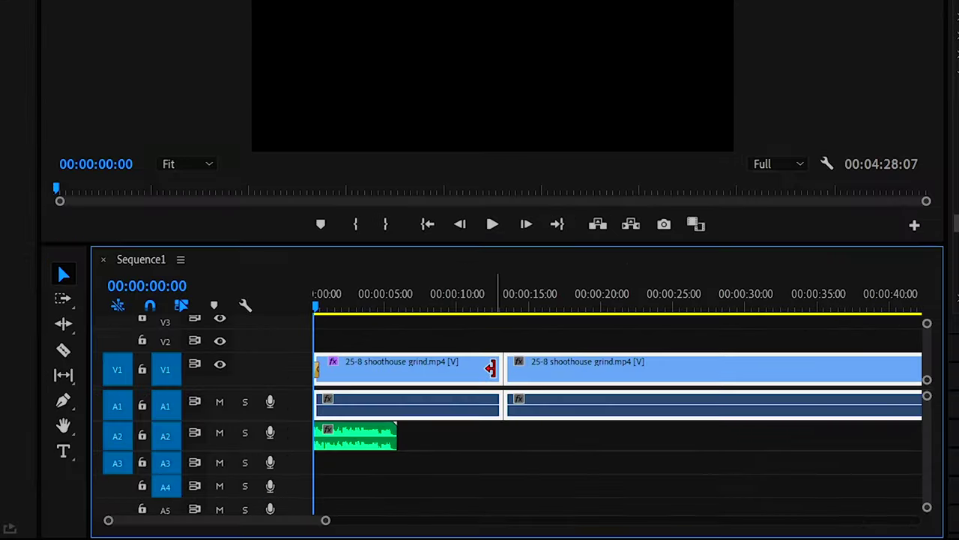
key("Delete")
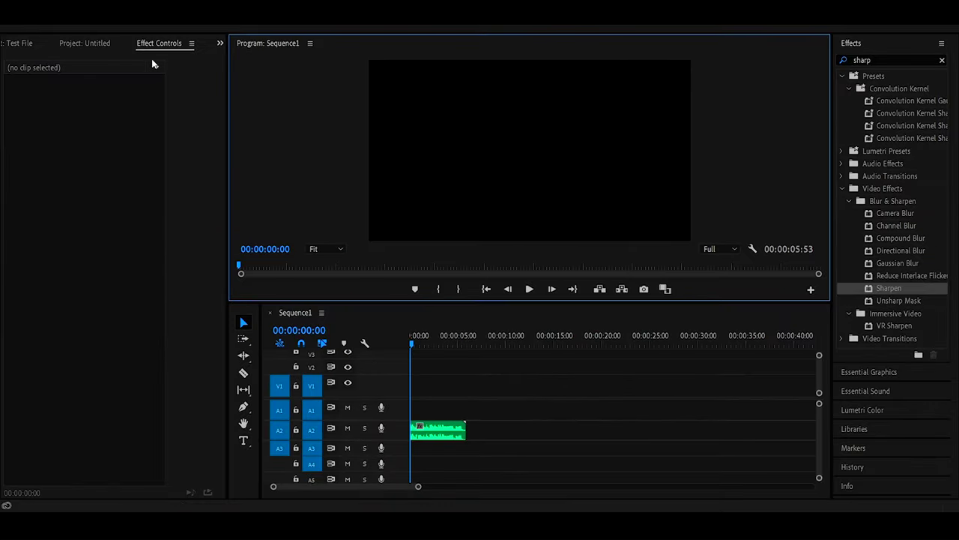
Step: View the contents of the Untitled and Test File projects and play the audio clip on A2
left_click(75, 43)
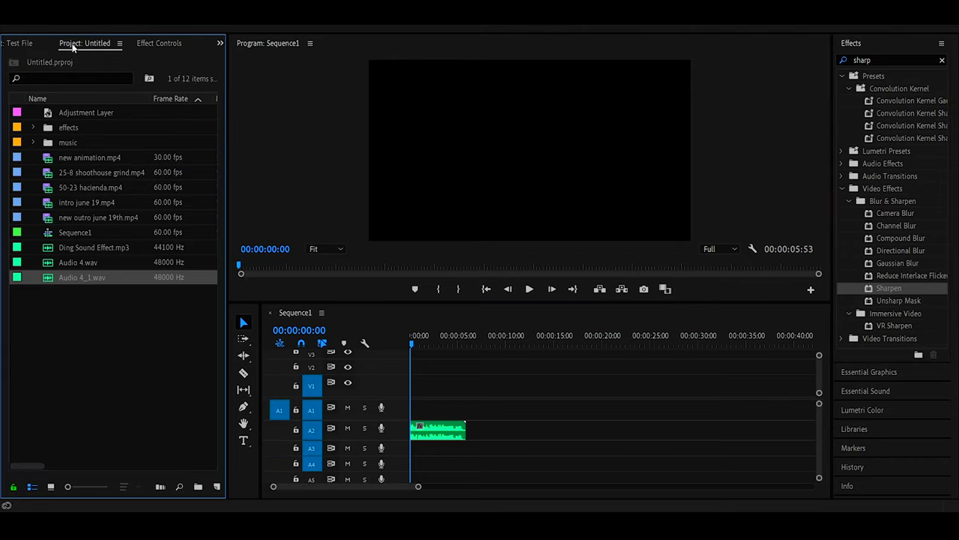
left_click(18, 43)
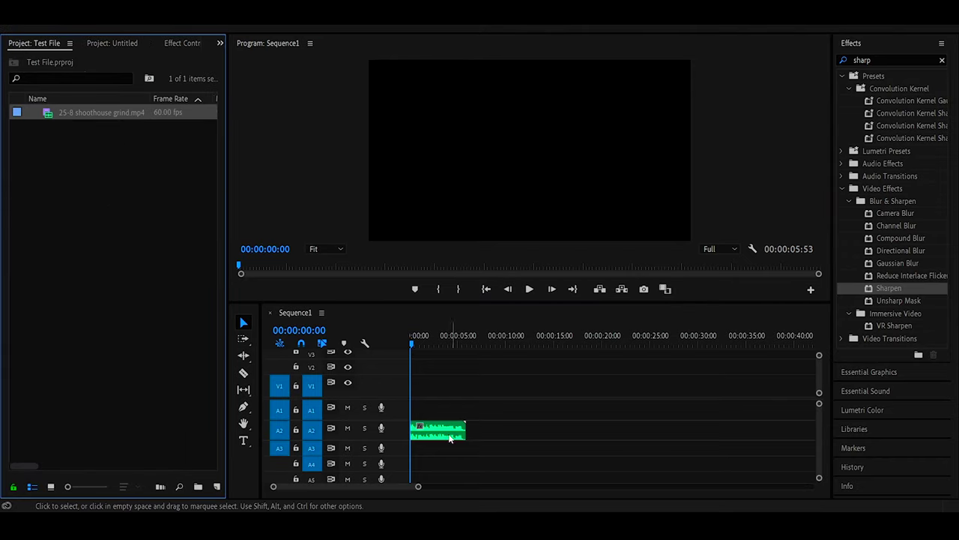
left_click(501, 388)
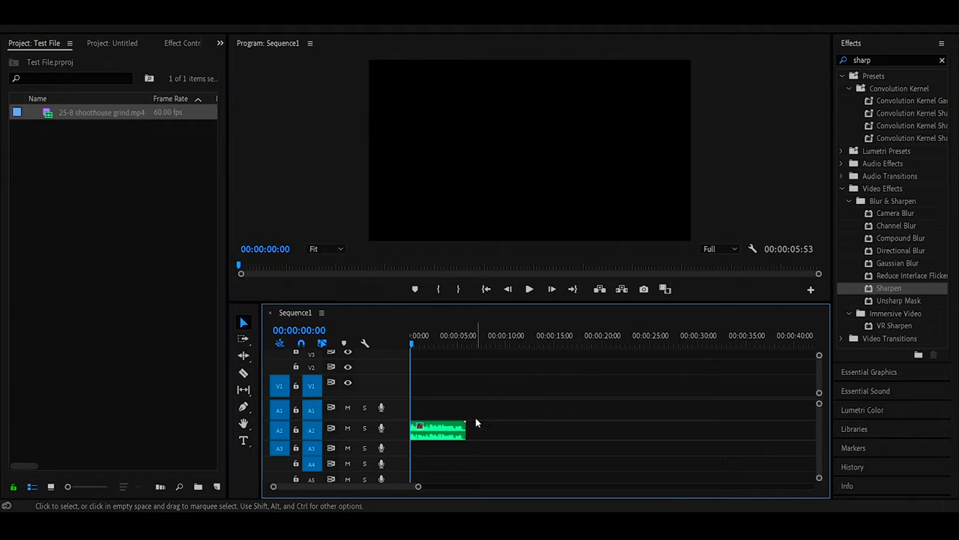
key("space")
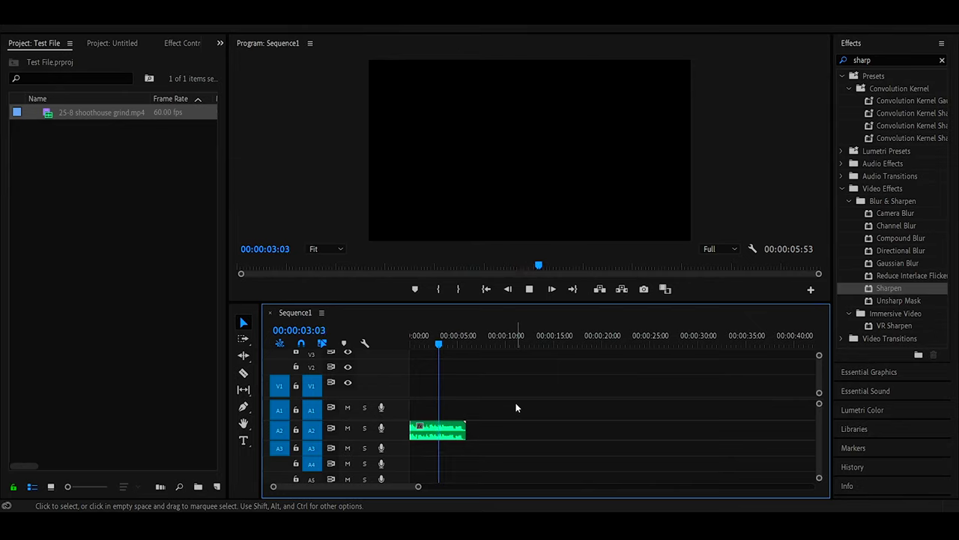
key("space")
Step: Duplicate the A2 audio clip just after the original with a small gap, and place the playhead on the copy at 00:00:07:18
left_click_drag(418, 487, 390, 486)
left_click(479, 436)
left_click_drag(450, 436, 547, 432, "alt")
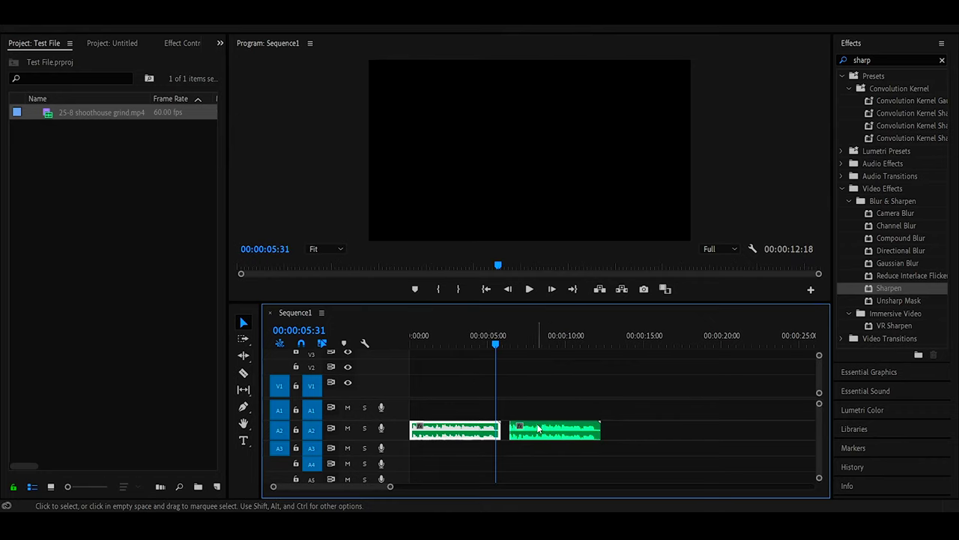
left_click(524, 346)
Step: Find the Parametric Equalizer effect, apply it to the second audio clip on A2 and show that clip's effect settings
left_click(887, 62)
key("BackSpace")
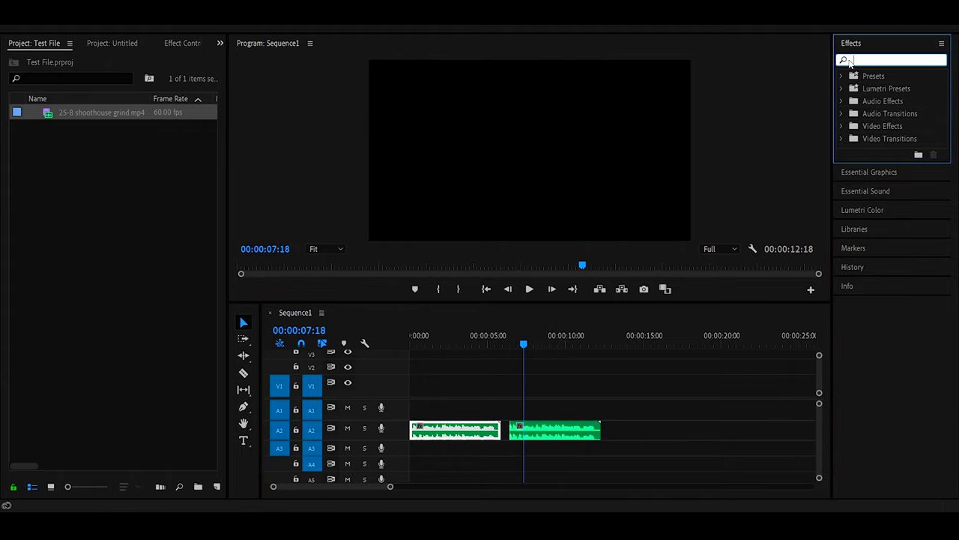
type("param")
type("et")
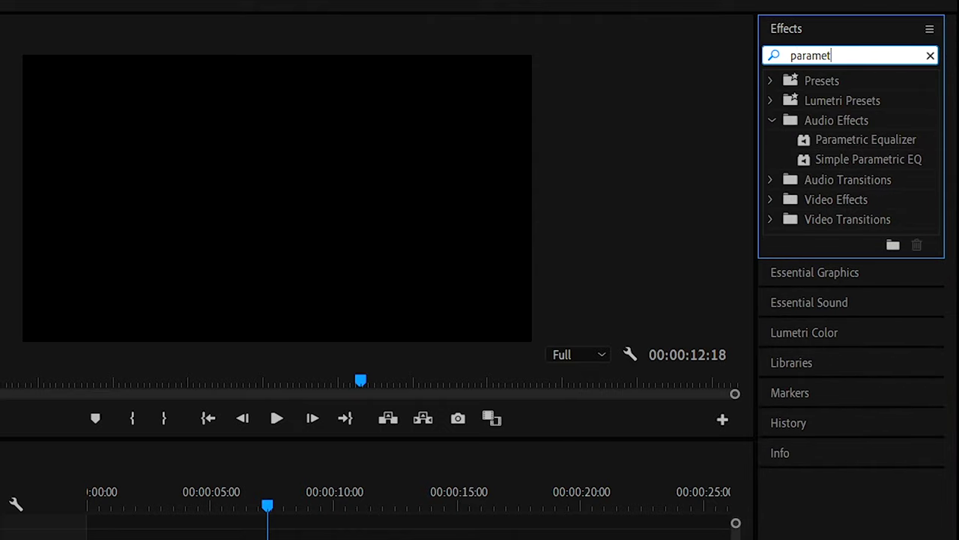
left_click(830, 142)
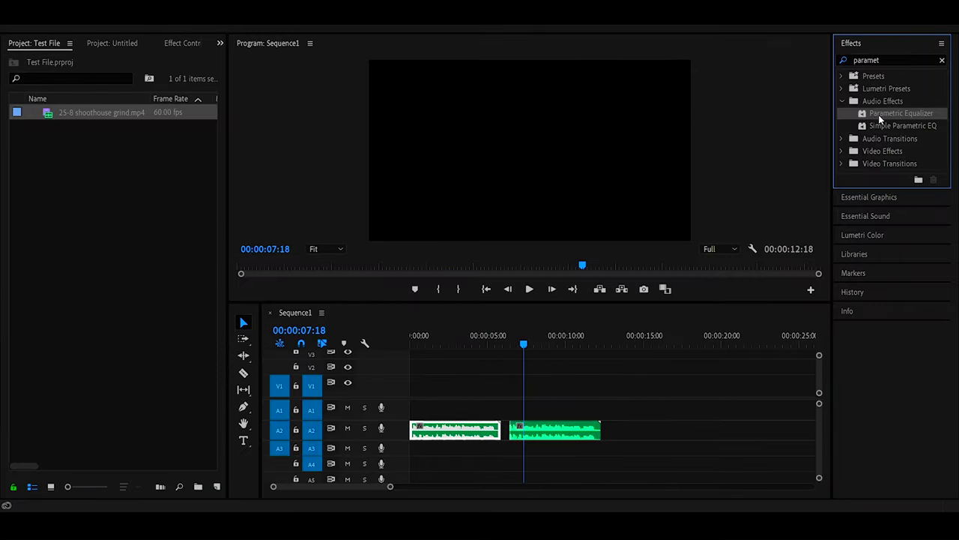
left_click_drag(629, 330, 541, 427)
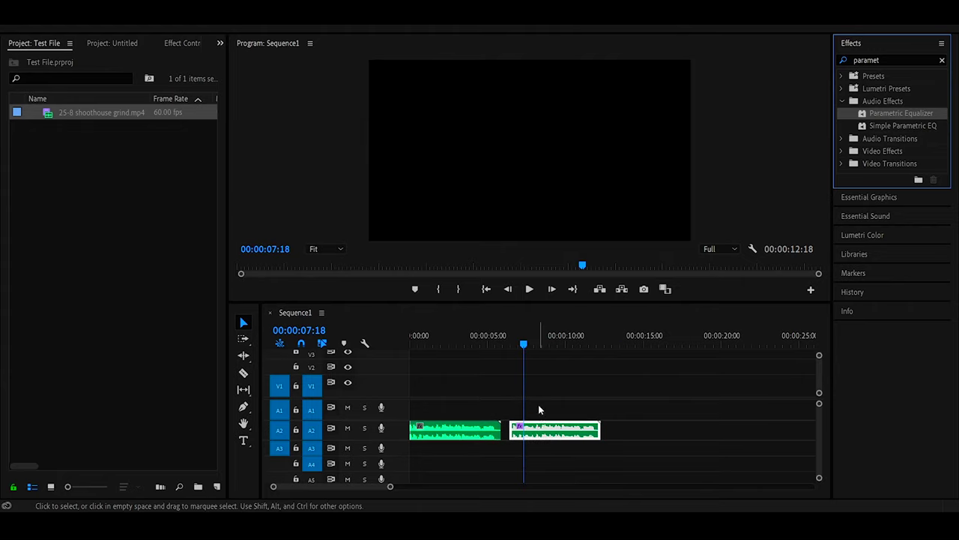
left_click(183, 44)
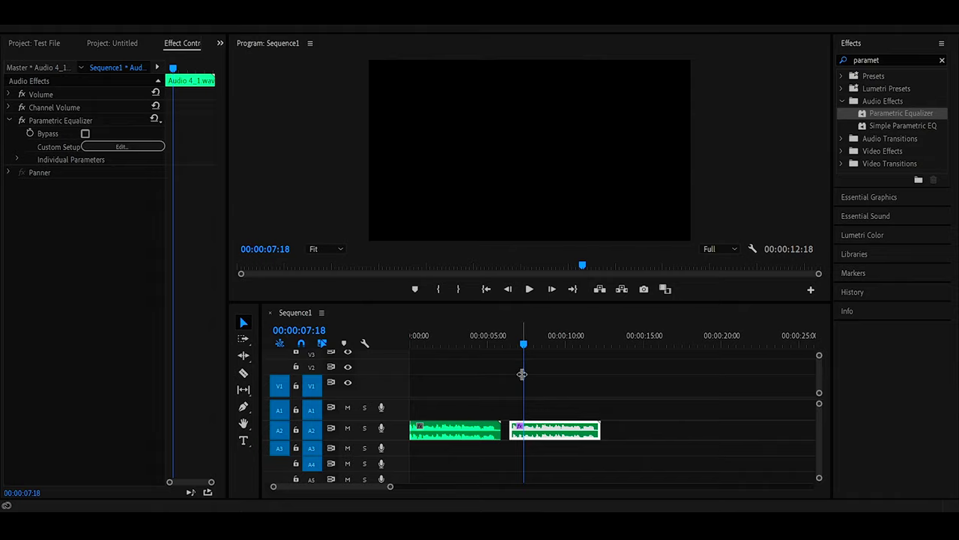
Step: Play back the second A2 clip from near its start to hear it with the Parametric Equalizer
left_click_drag(517, 345, 510, 355)
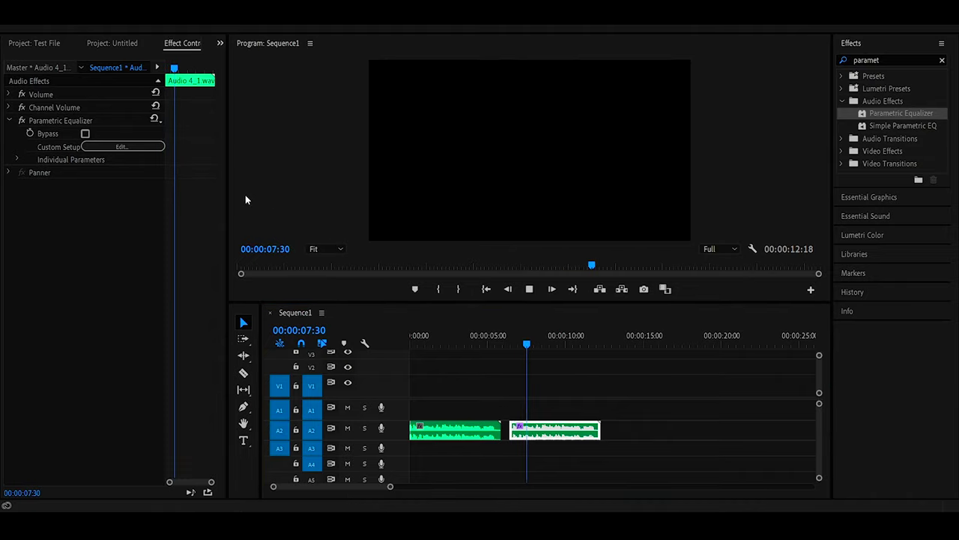
key("space")
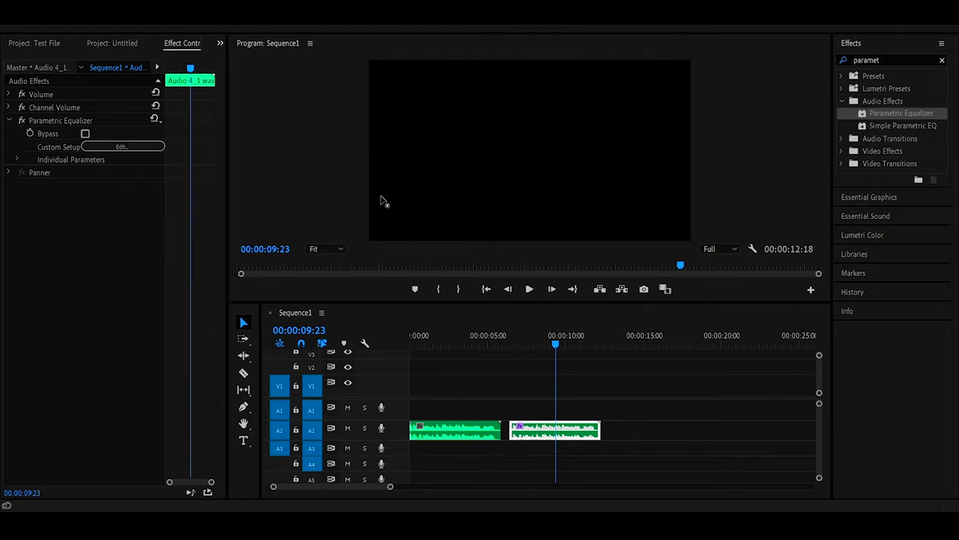
left_click(510, 344)
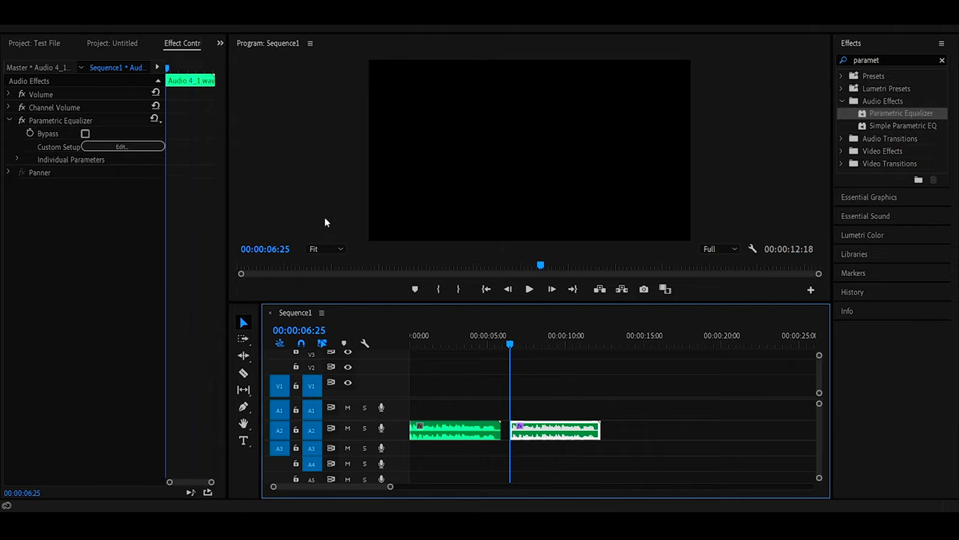
key("space")
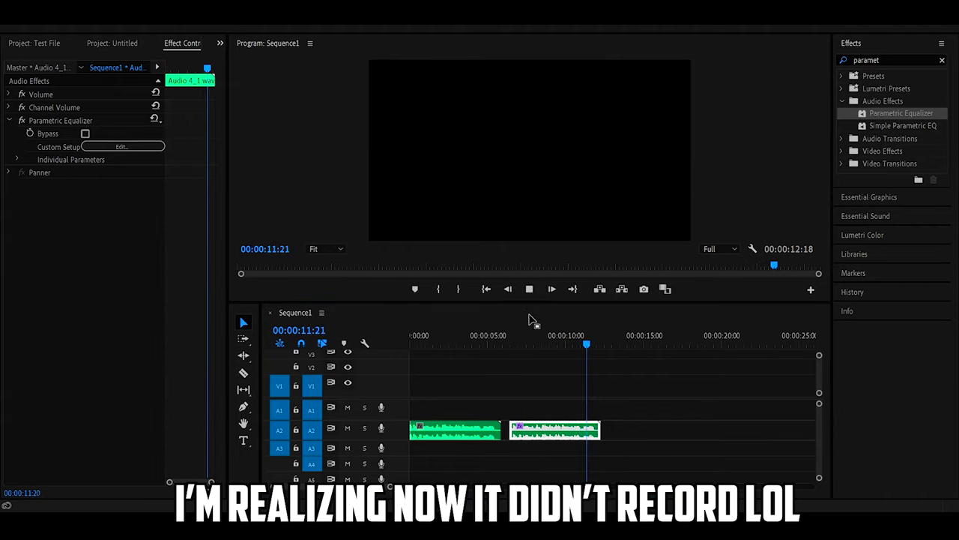
key("space")
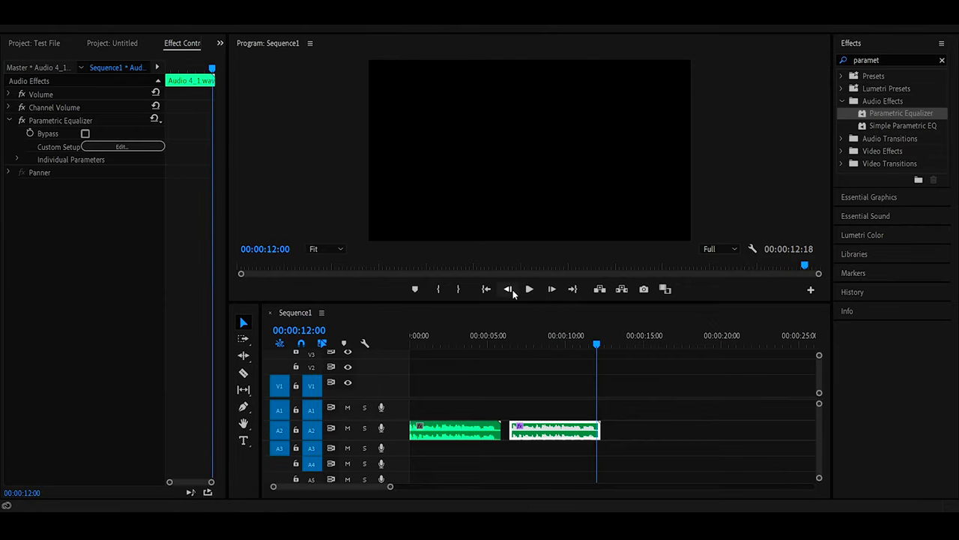
Step: Play the original A2 clip from the sequence start and the equalized copy from its start to compare their sound
left_click(487, 288)
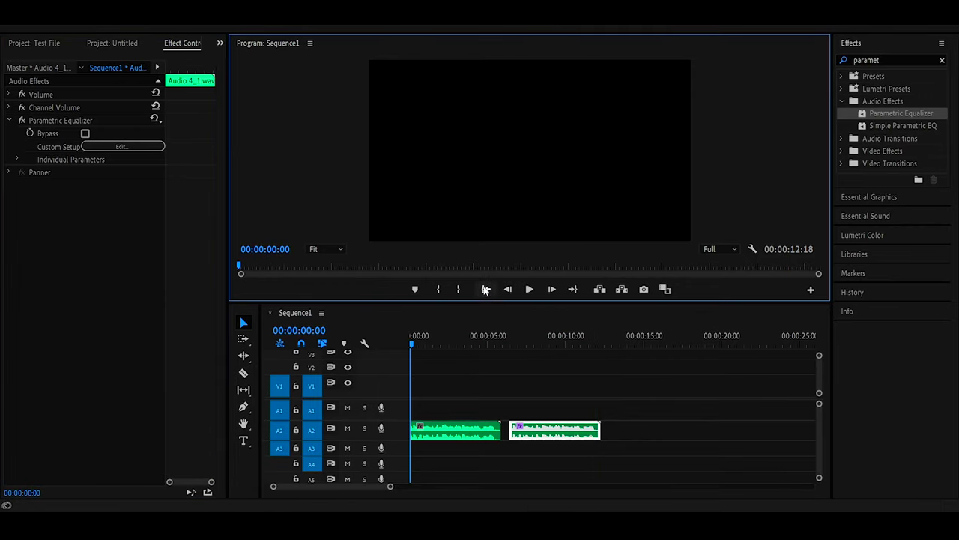
left_click(529, 289)
left_click(453, 300)
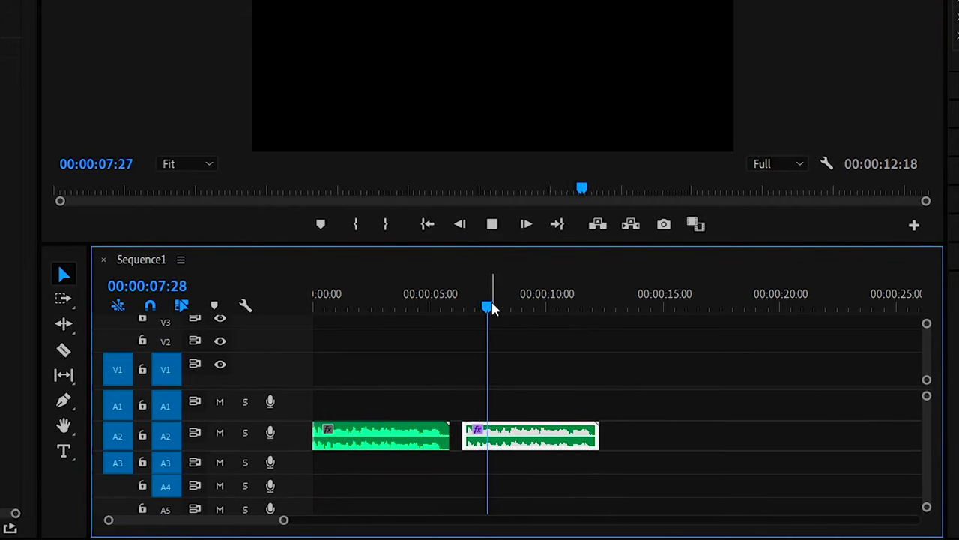
left_click(428, 227)
left_click(428, 232)
key("space")
left_click(463, 307)
key("space")
key("space")
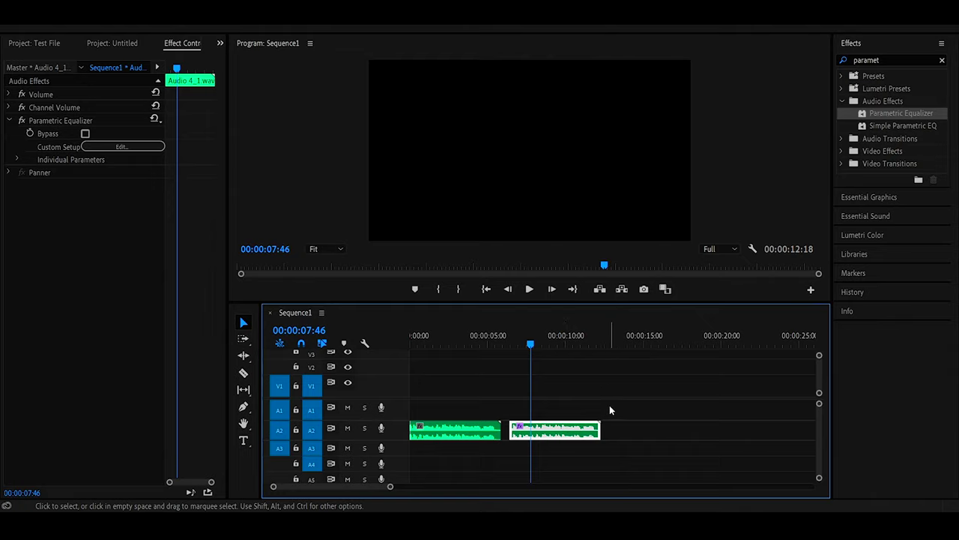
Step: Find the Bass audio effect and apply it to the second clip on A2
left_click(873, 60)
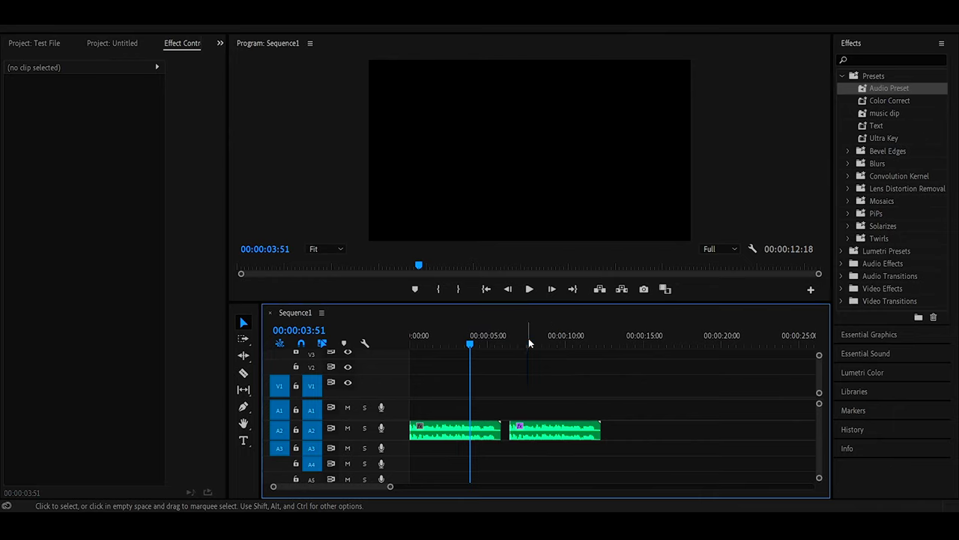
left_click(528, 342)
left_click(555, 432)
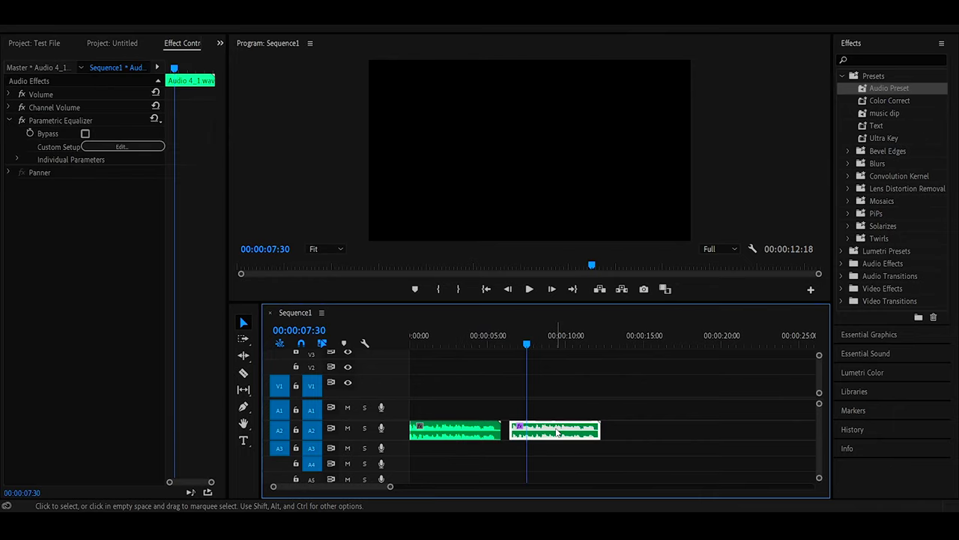
left_click(861, 60)
type("b")
type("ass")
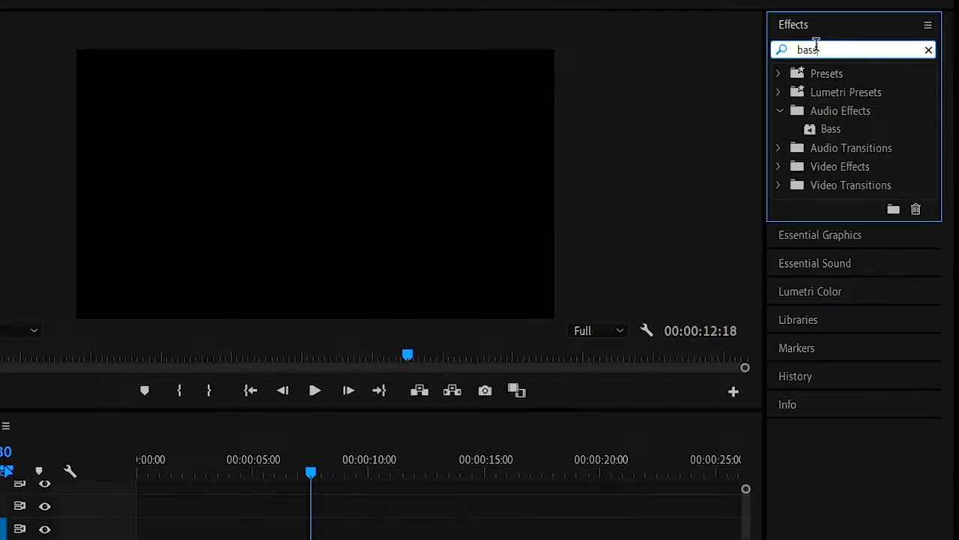
left_click_drag(830, 129, 555, 430)
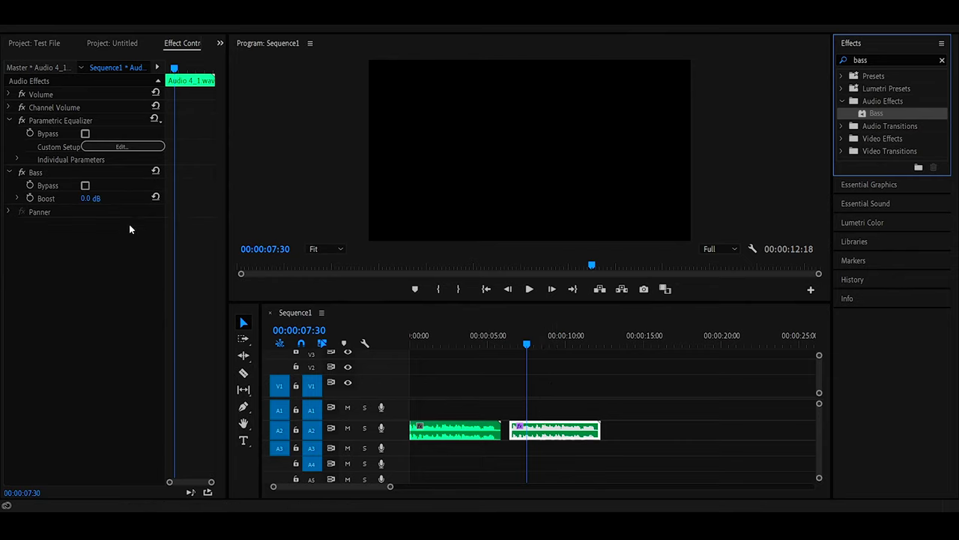
Step: Try a Bass boost of 2 dB on the second A2 clip and play it back
left_click(90, 197)
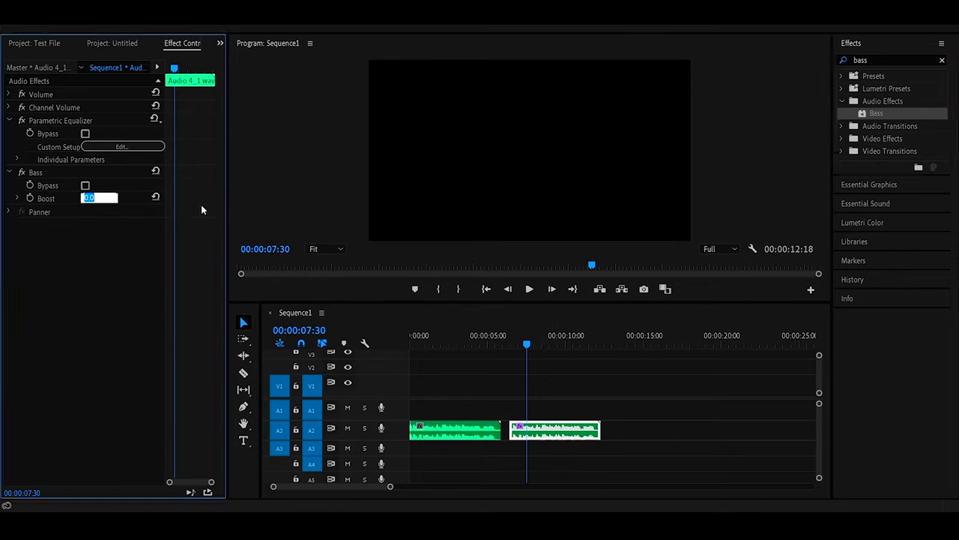
type("2")
key("Return")
left_click(493, 338)
key("space")
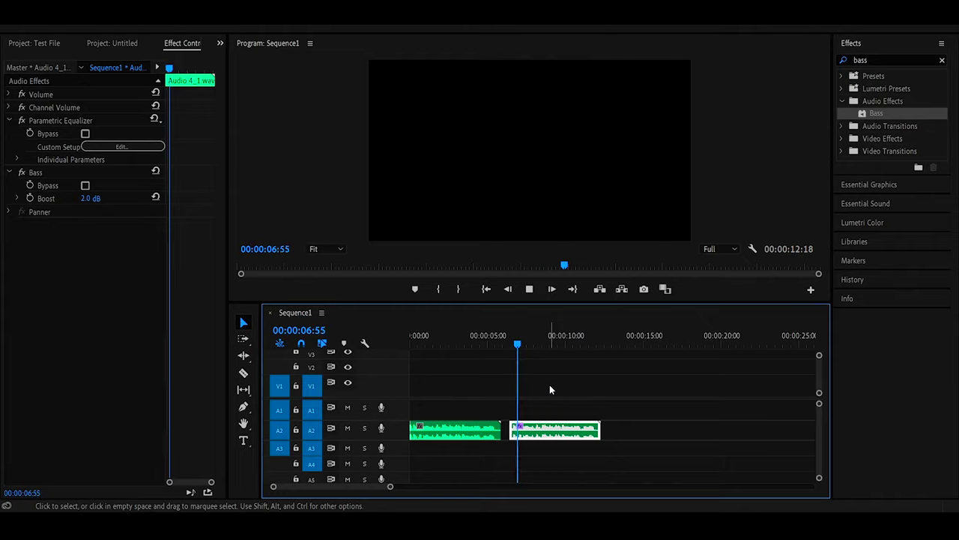
key("space")
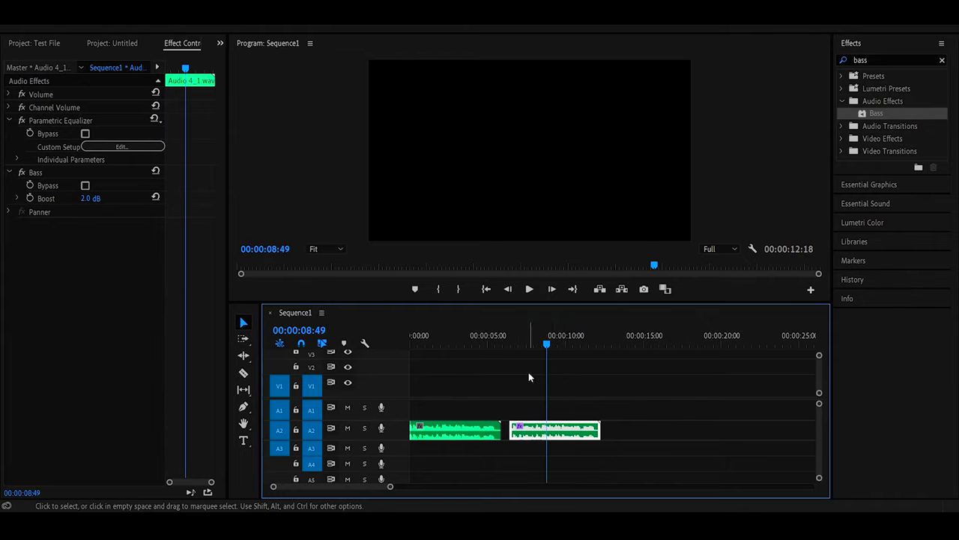
Step: Reset the Bass boost to 0 dB and play the second A2 clip for comparison
left_click(86, 197)
type("0")
key("Return")
left_click(508, 335)
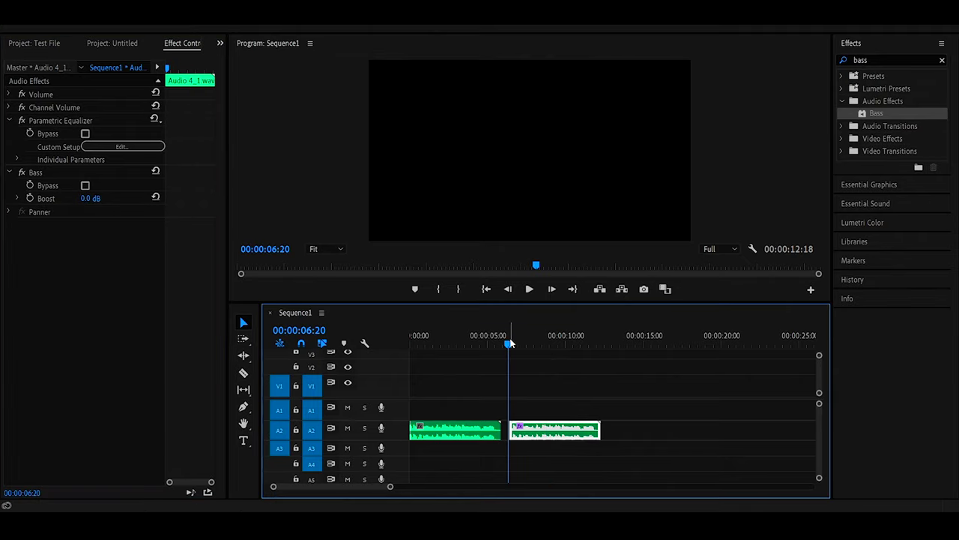
key("space")
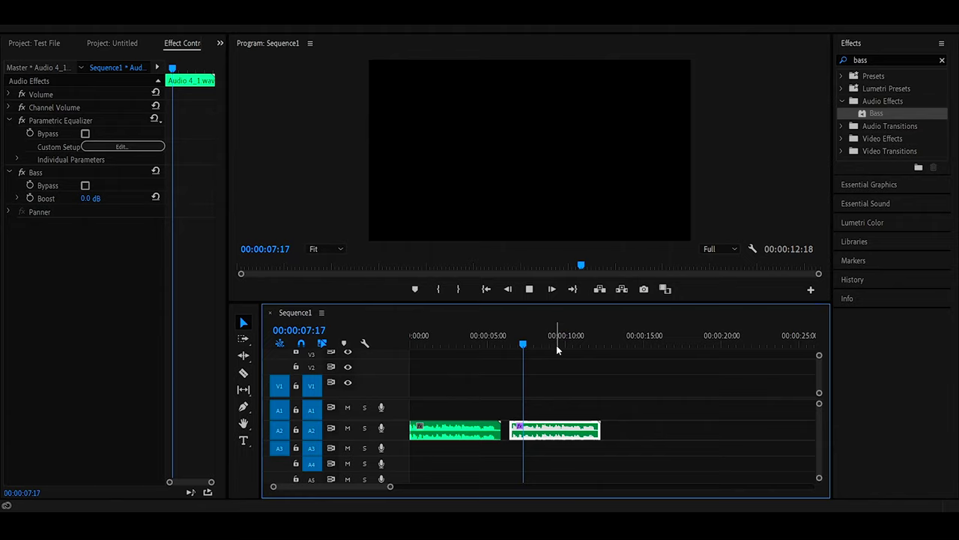
Step: Try a Bass boost of 5 dB on the second A2 clip and play it from its start
left_click(87, 197)
type("5")
key("Return")
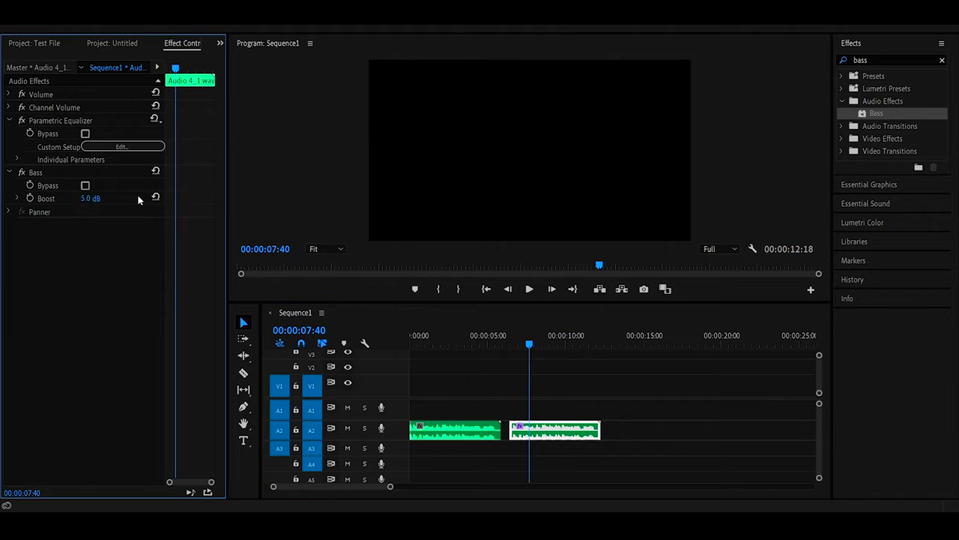
left_click(508, 337)
key("space")
key("space")
Step: Set the Bass boost to 1.2 dB and play the second A2 clip from its start
left_click(85, 198)
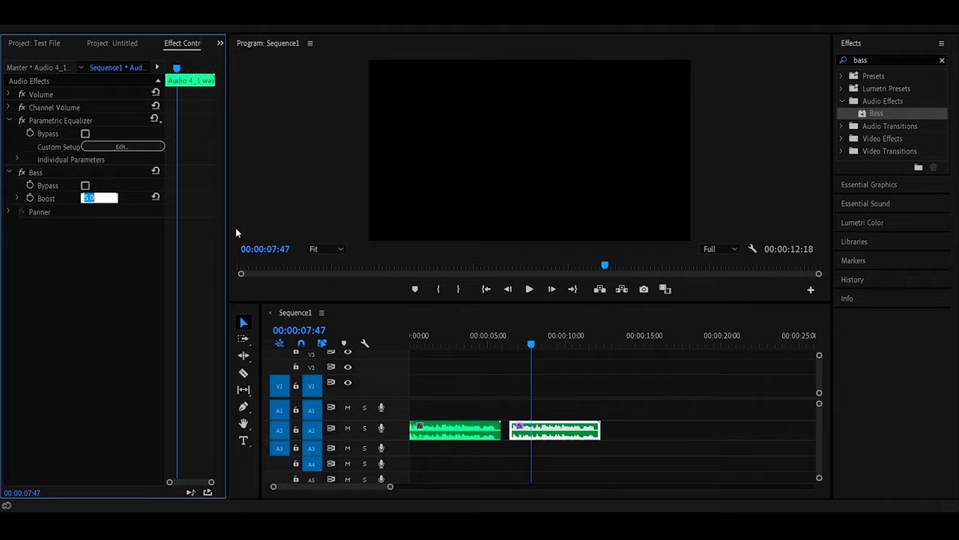
type("1.2")
key("Return")
mouse_move(519, 336)
left_mouse_down()
mouse_move(504, 334)
mouse_move(511, 339)
left_mouse_up()
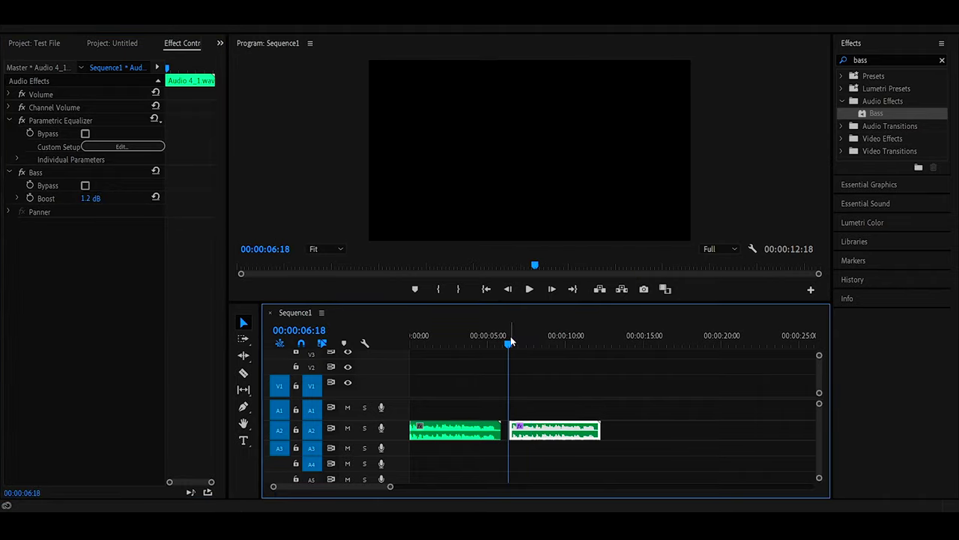
key("space")
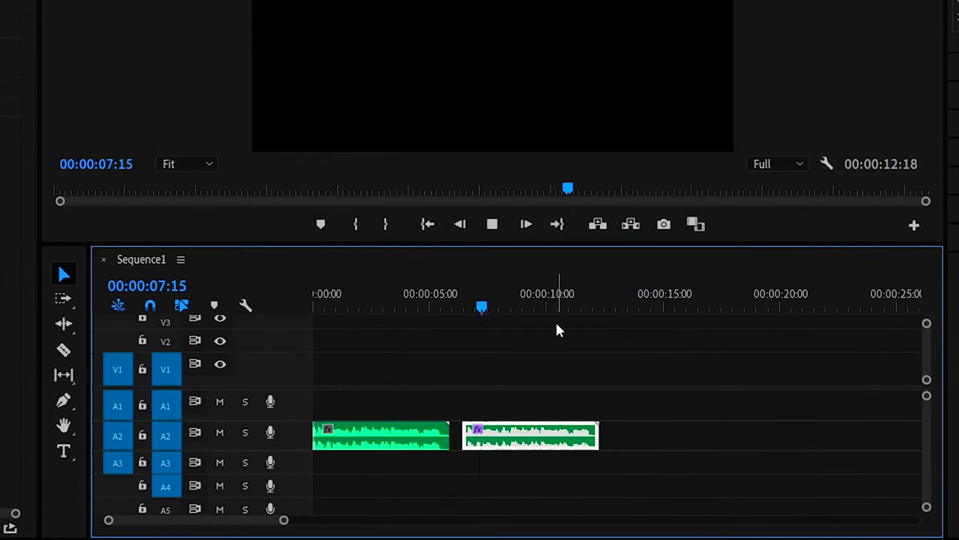
key("space")
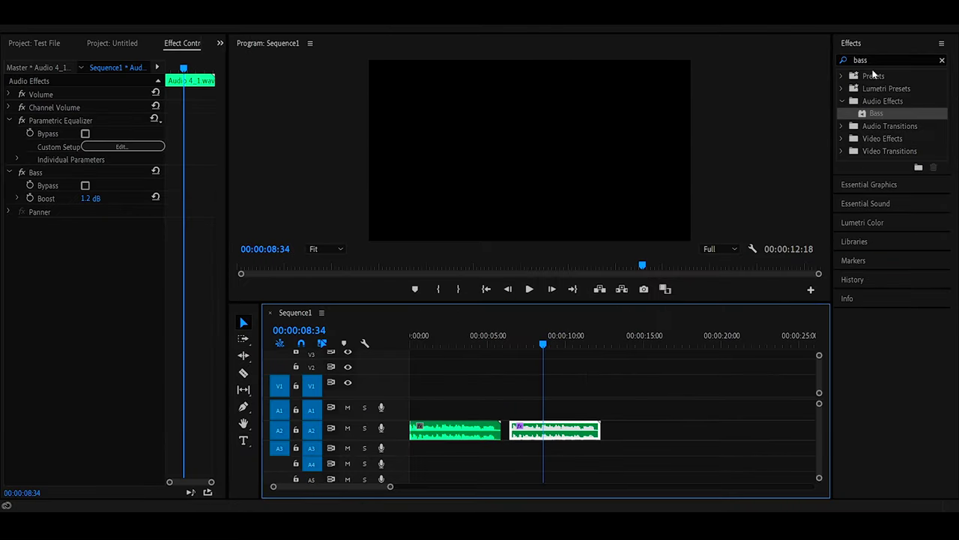
Step: Find the compressor effects and apply both the obsolete and the current Multiband Compressor to the second A2 clip
left_click(869, 61)
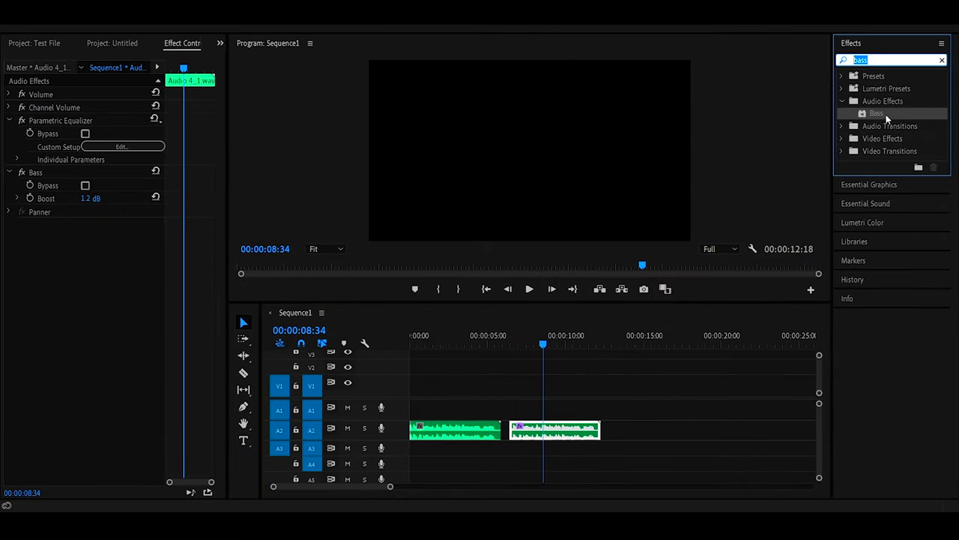
key("BackSpace")
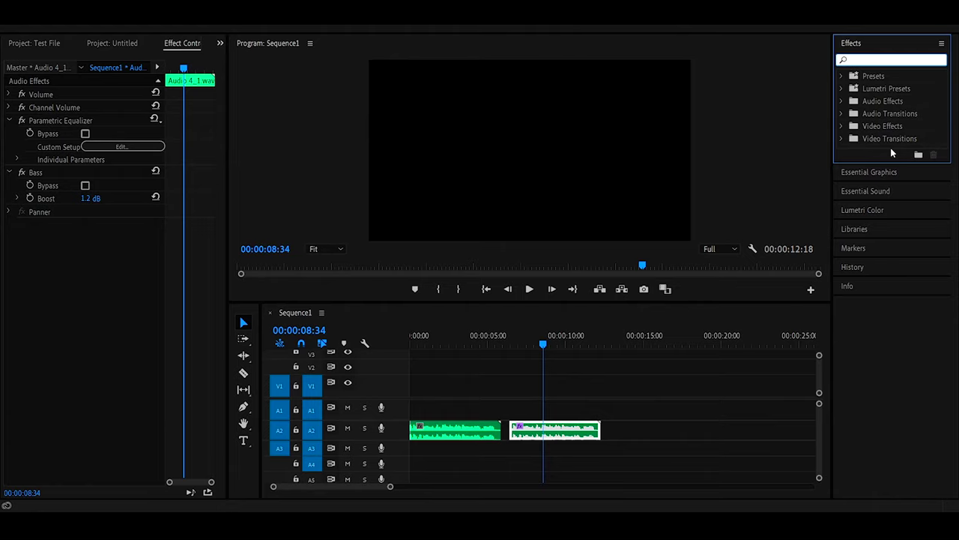
type("compress")
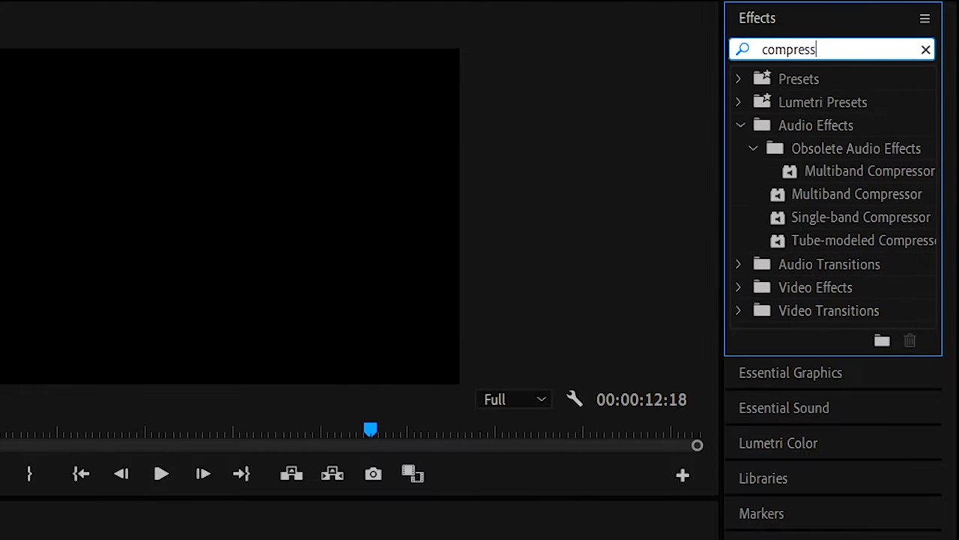
mouse_move(850, 172)
left_mouse_down()
mouse_move(802, 182)
mouse_move(840, 177)
left_mouse_up()
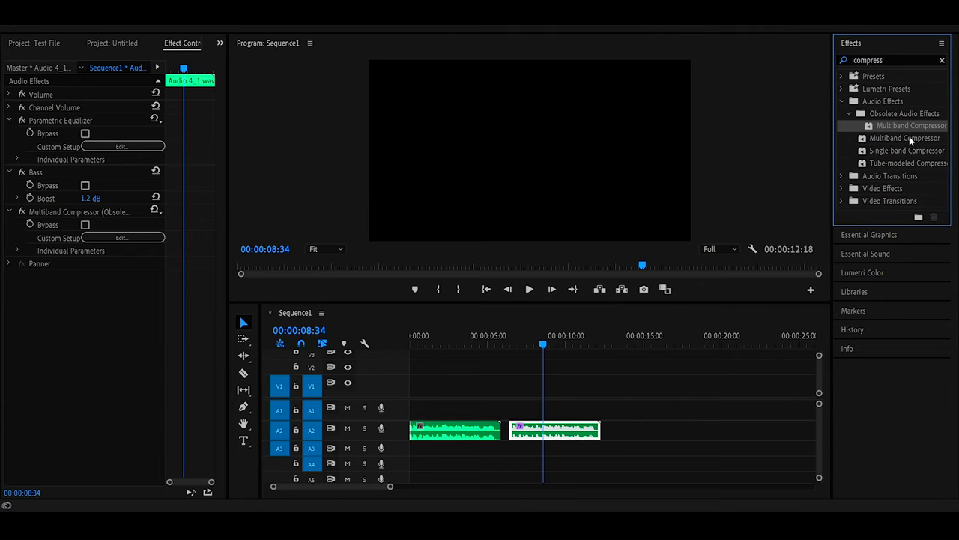
left_click_drag(910, 140, 562, 430)
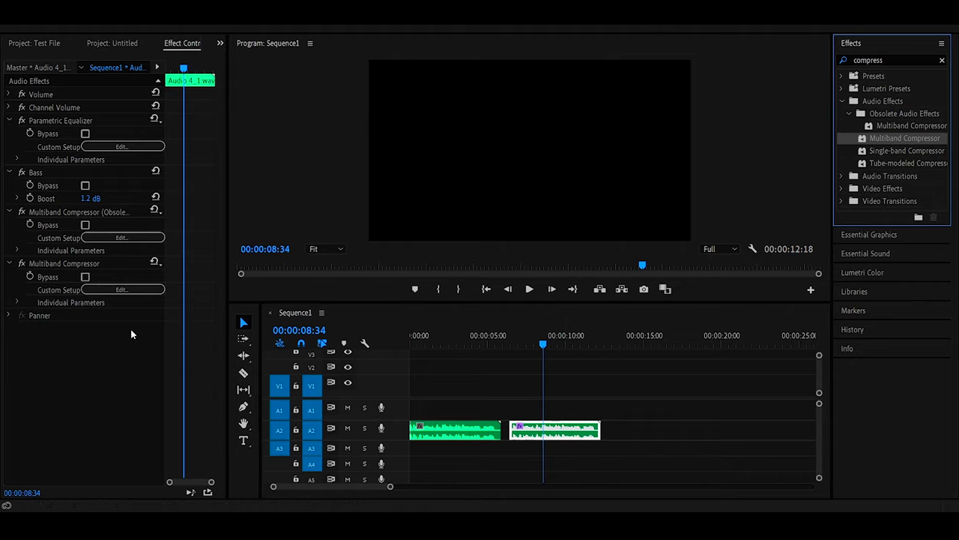
Step: Open the current Multiband Compressor's custom setup and play the second A2 clip to hear the effect
left_click(129, 289)
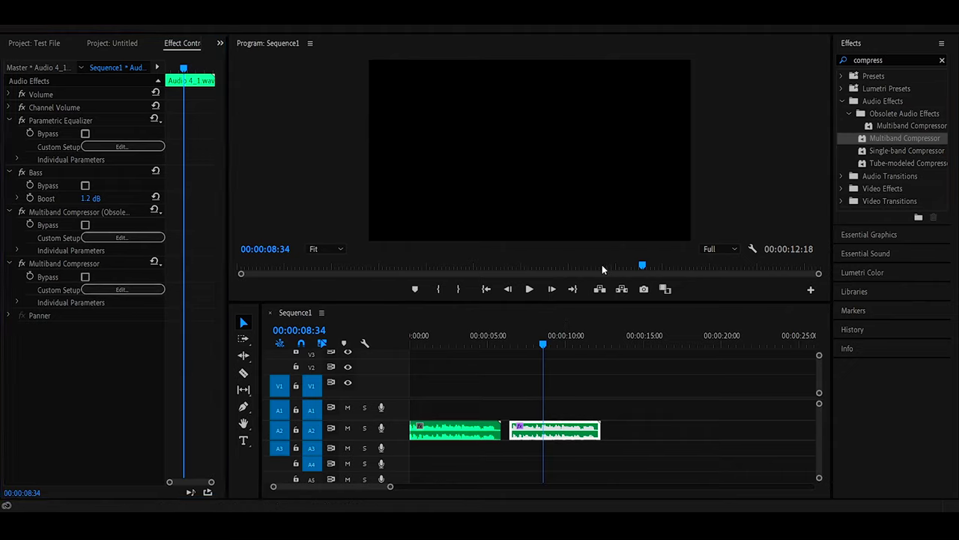
left_click(544, 398)
key("space")
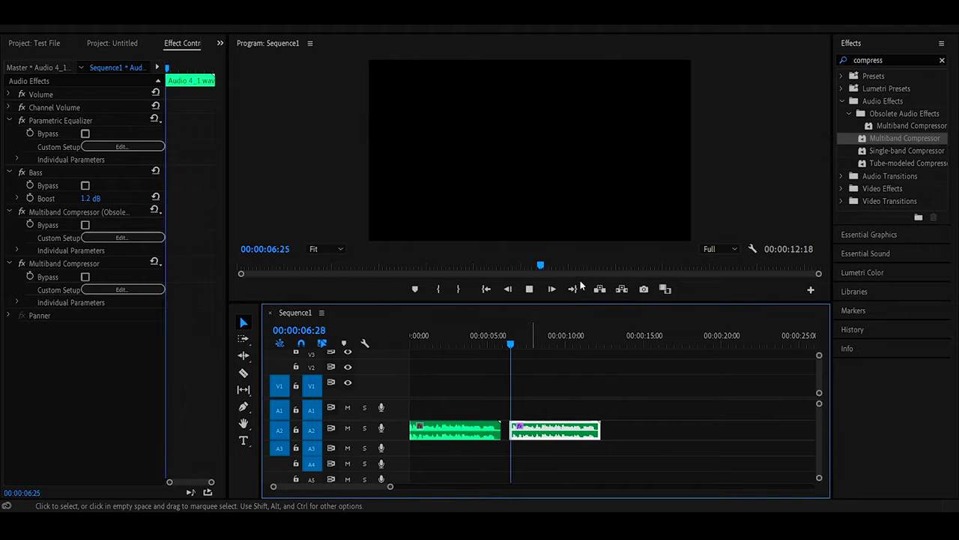
key("space")
left_click(628, 190)
key("space")
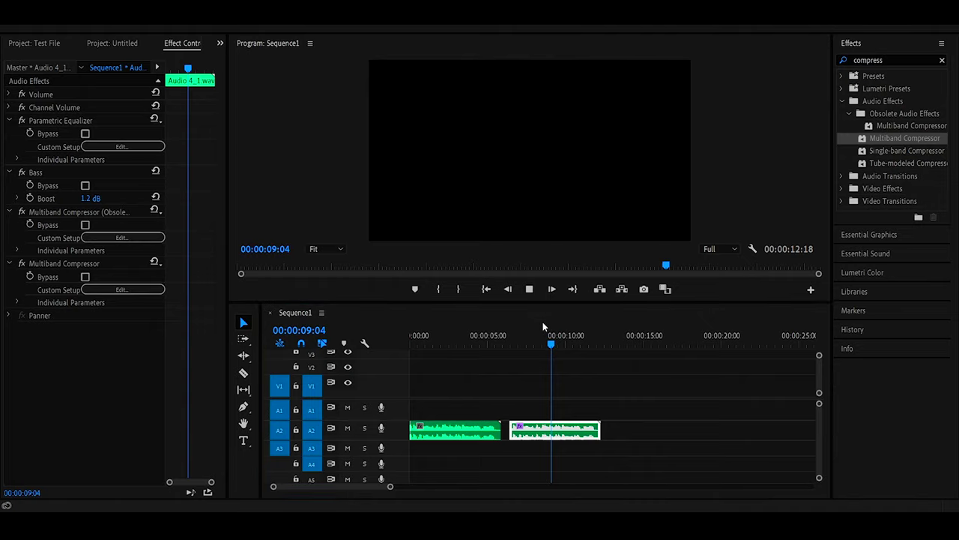
Step: Replay the second A2 clip from its start several times to judge the compressed voice sound
key("space")
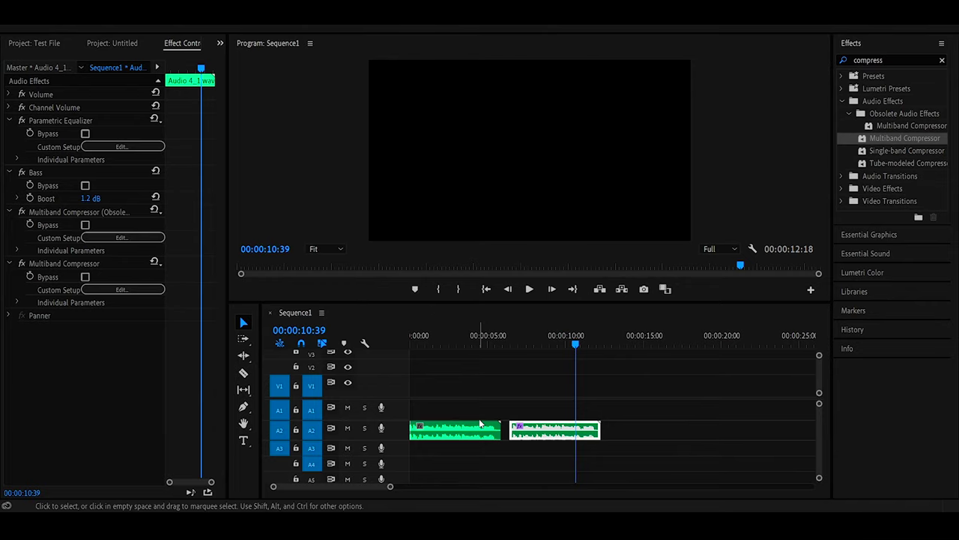
left_click_drag(576, 416, 509, 415)
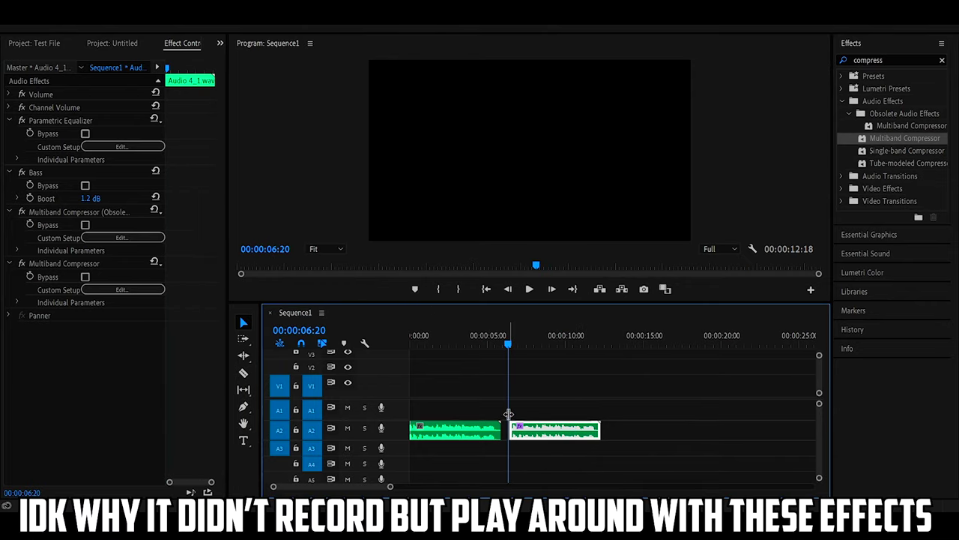
key("space")
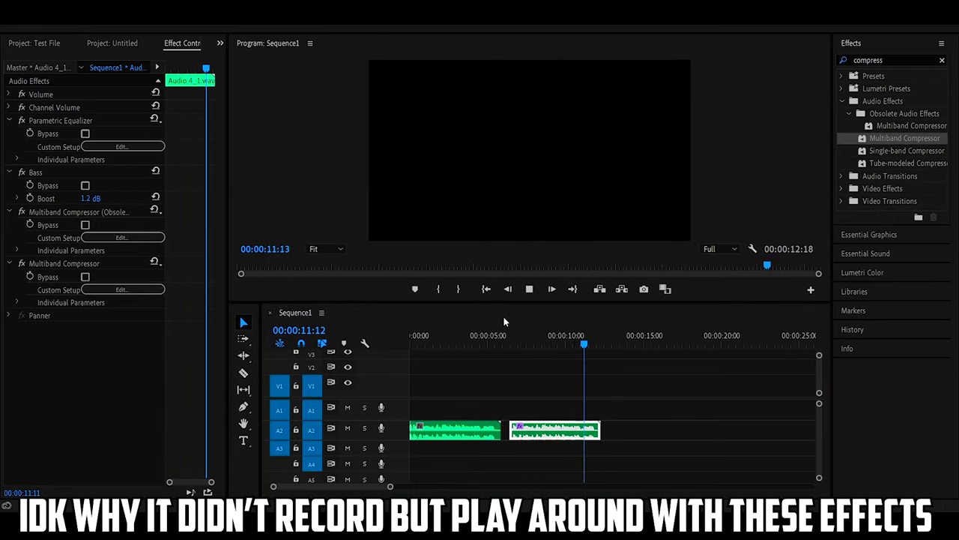
left_click(561, 410)
left_click(558, 429)
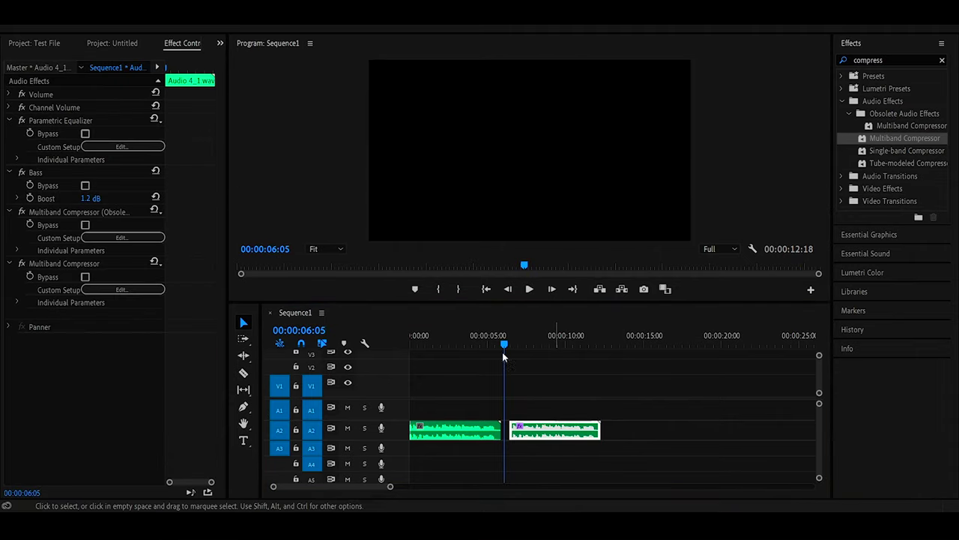
key("space")
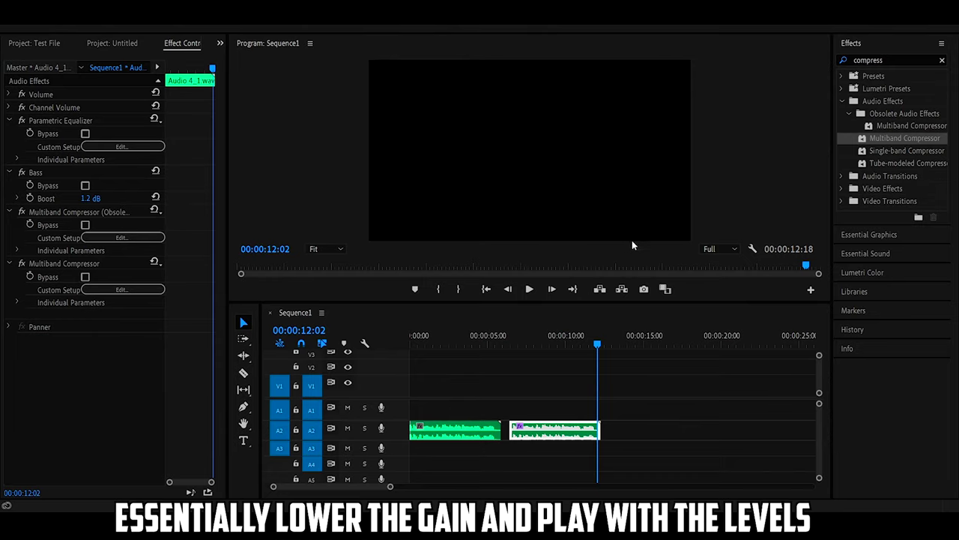
left_click(527, 342)
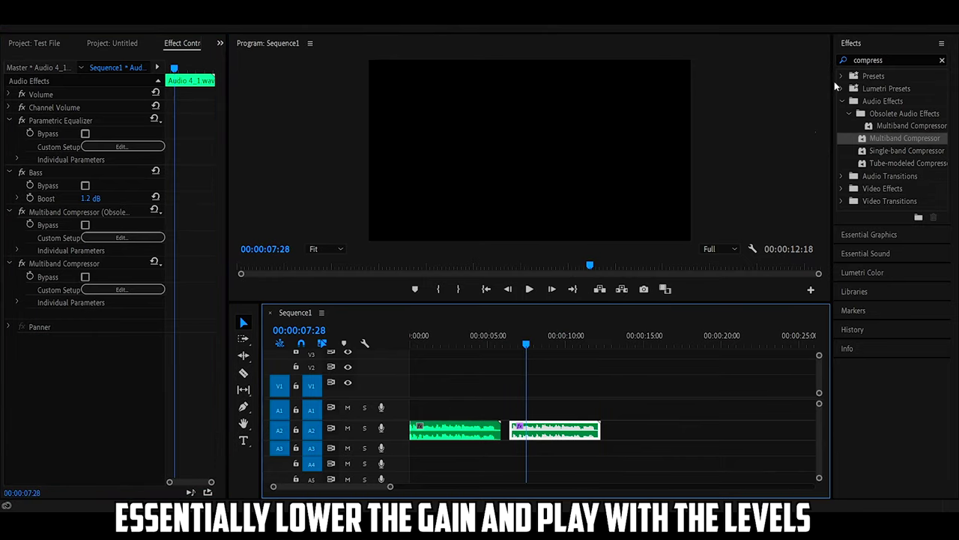
Step: Find the dynamics effects and apply Dynamics Processing to the second A2 clip
left_click(889, 61)
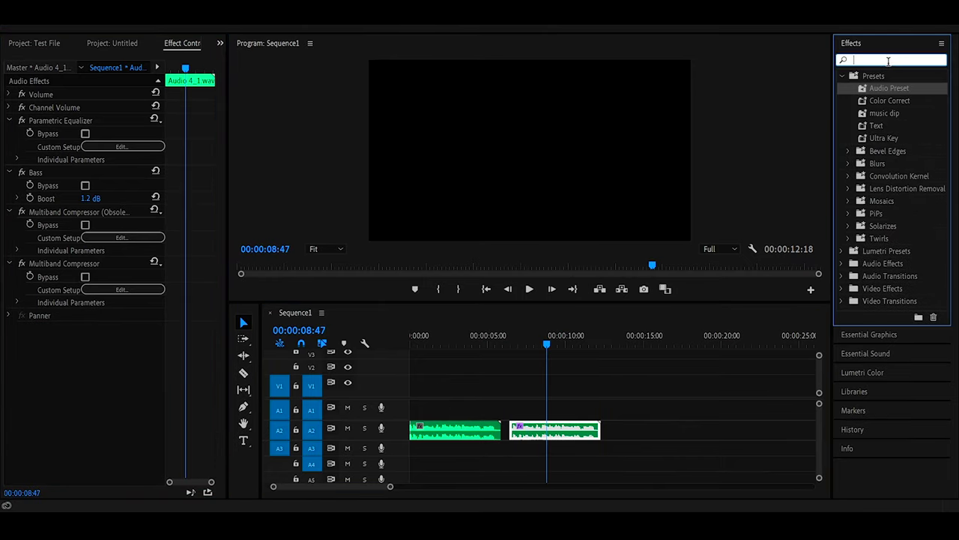
type("dynamic")
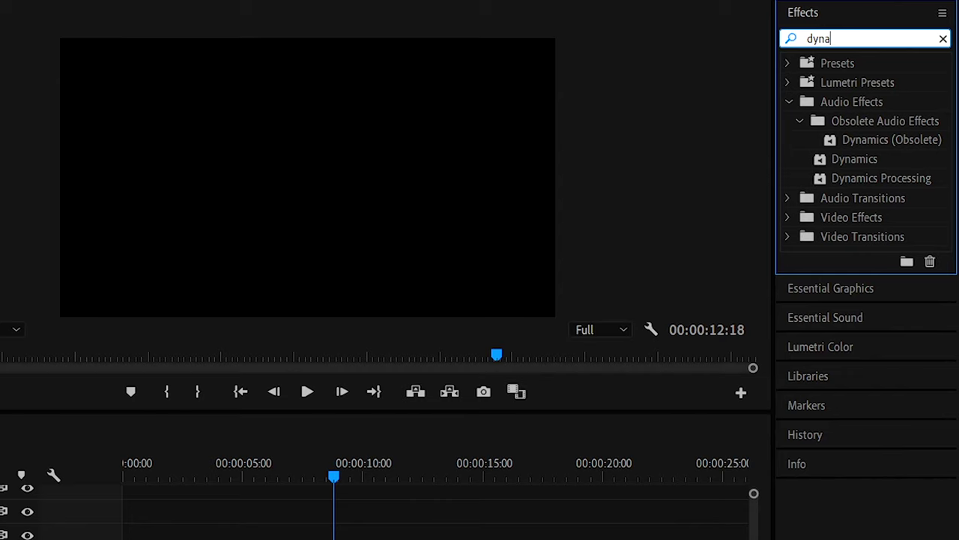
left_click(861, 178)
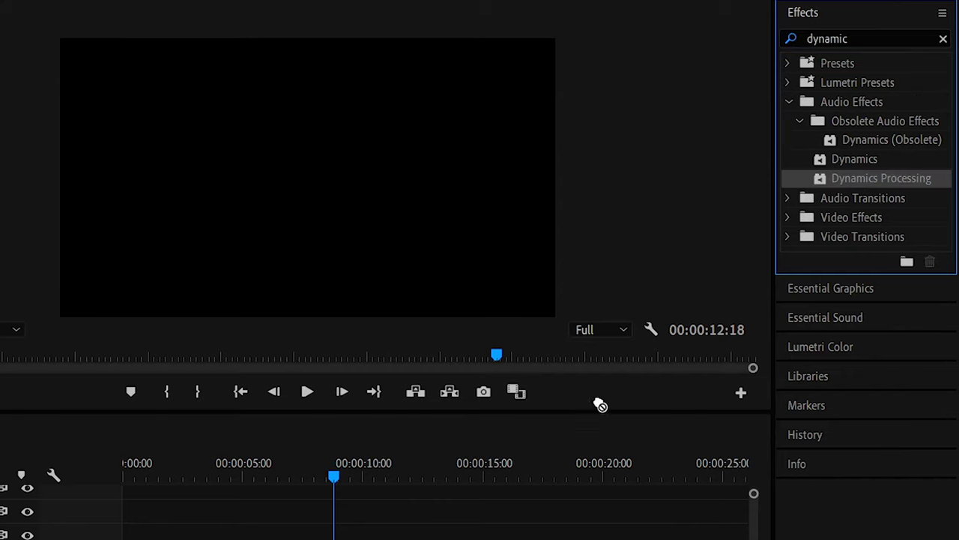
left_click_drag(305, 525, 323, 538)
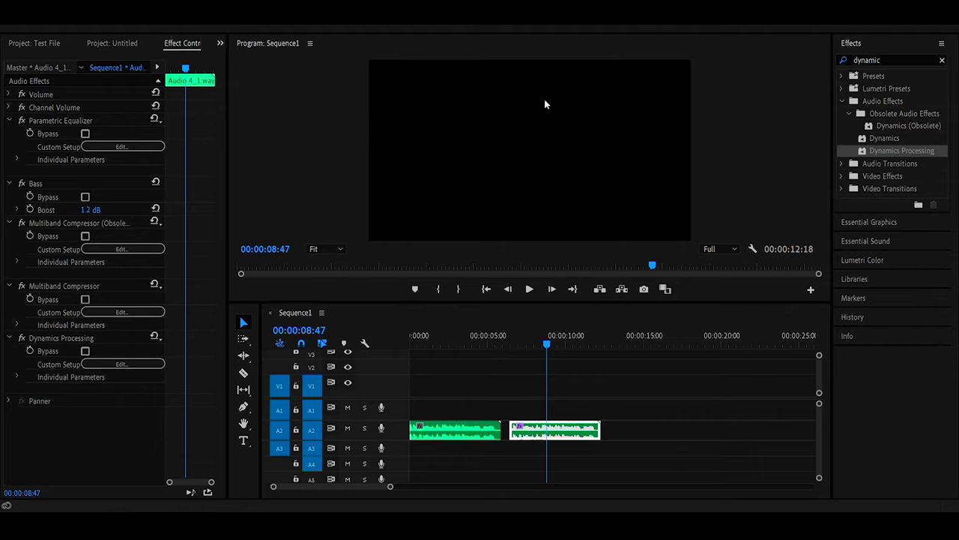
Step: Play the second A2 clip from its start repeatedly to hear the Dynamics Processing effect
left_click_drag(546, 343, 514, 353)
key("space")
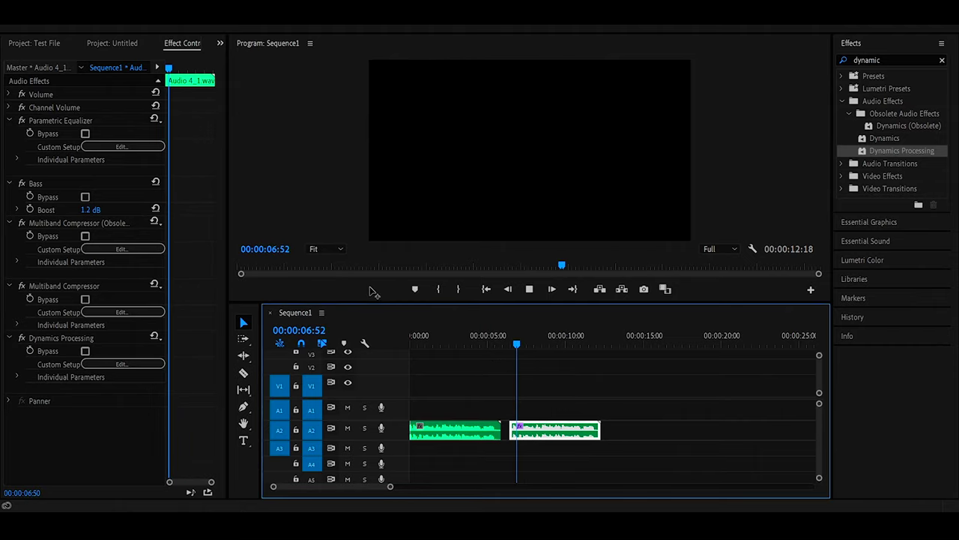
key("space")
left_click(420, 193)
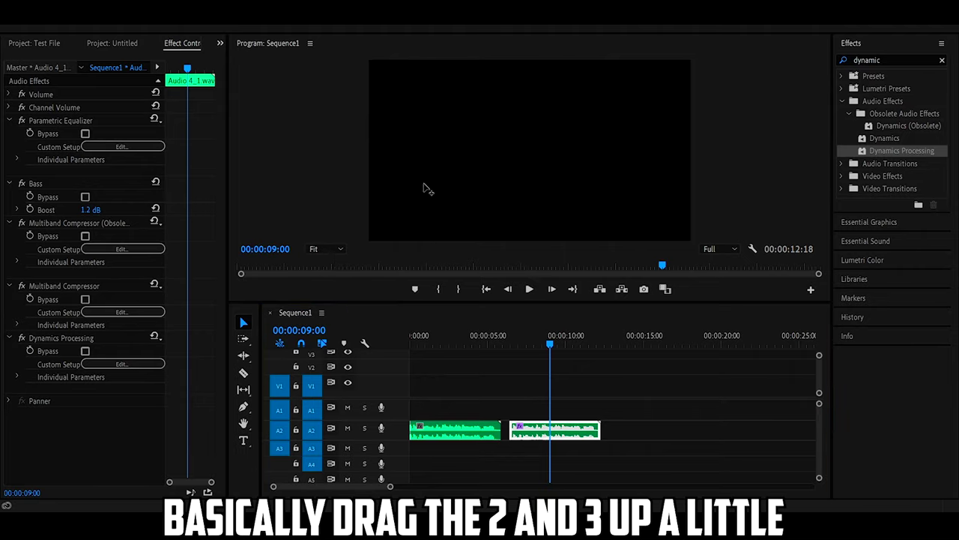
left_click(505, 344)
key("space")
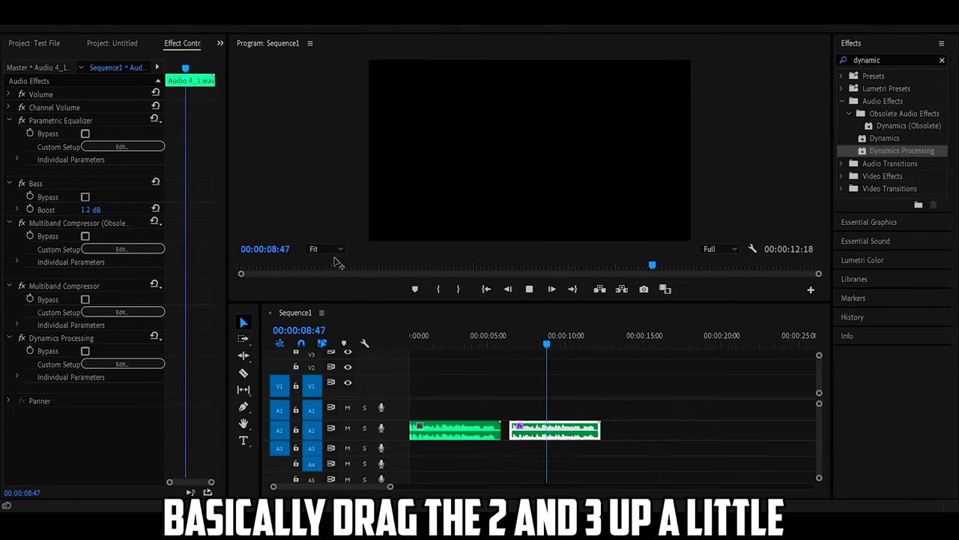
key("space")
key("space")
key("space")
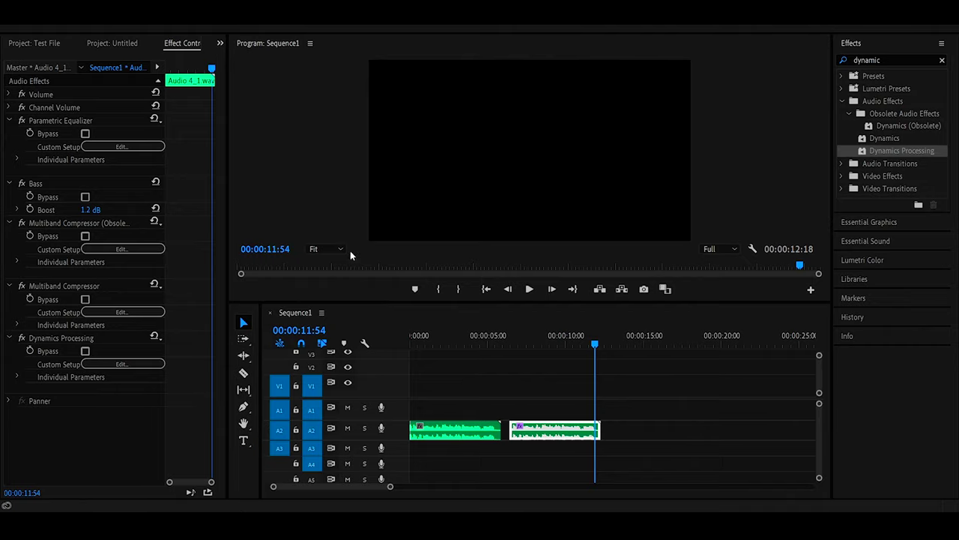
Step: Play both A2 clips from the sequence start to compare the unprocessed and processed voice
left_click(533, 337)
left_click(486, 289)
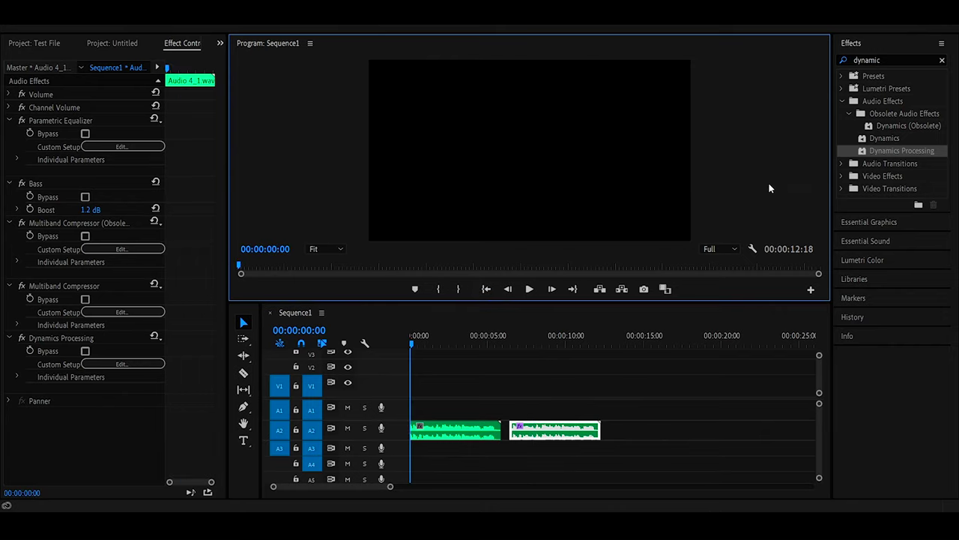
key("space")
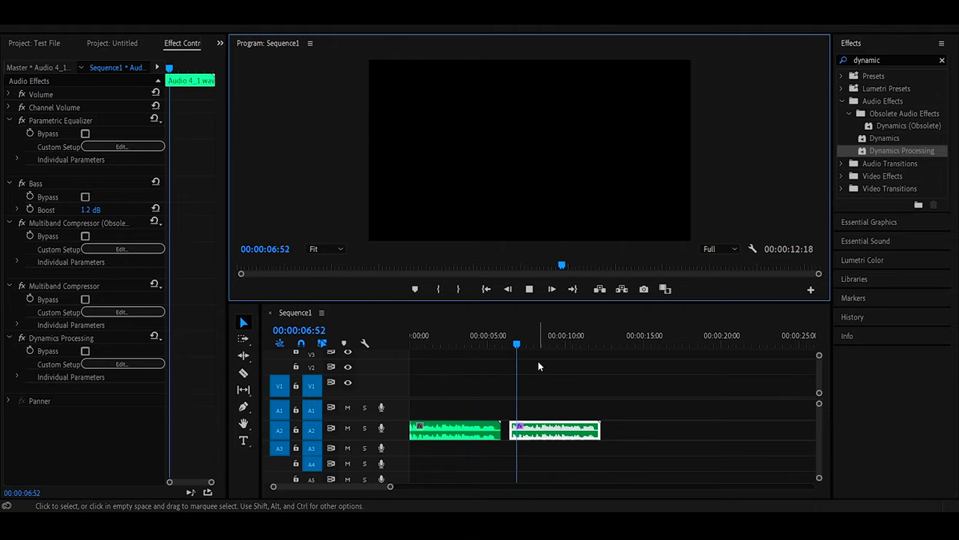
left_click(562, 365)
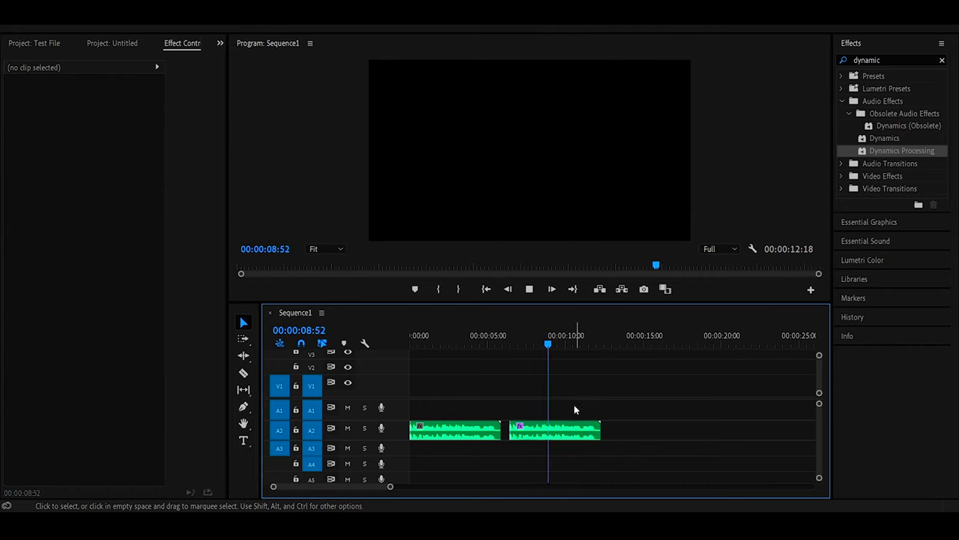
left_click(576, 430)
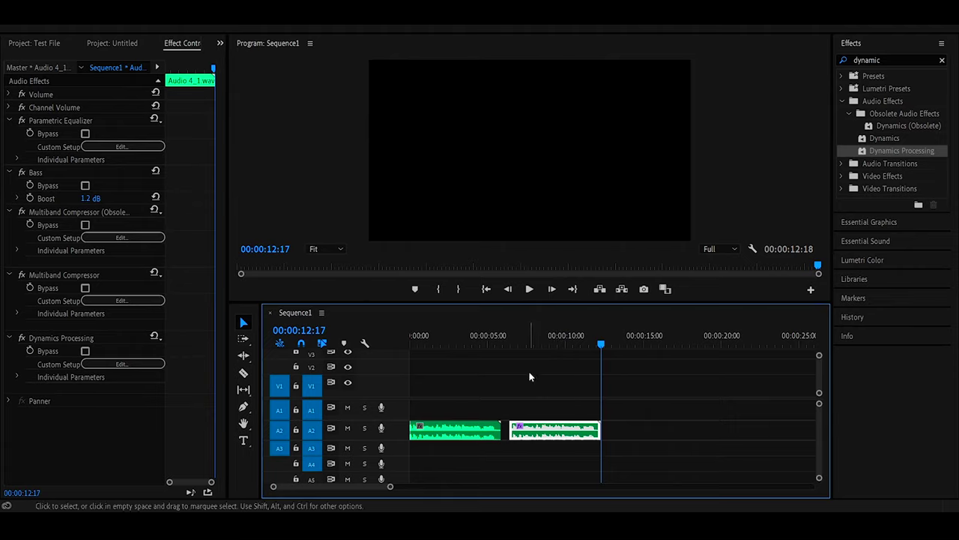
Step: Place 25-8 shoothouse grind.mp4 directly after the voice clips, then delete the first, unprocessed voice clip and close its gap
left_click(39, 43)
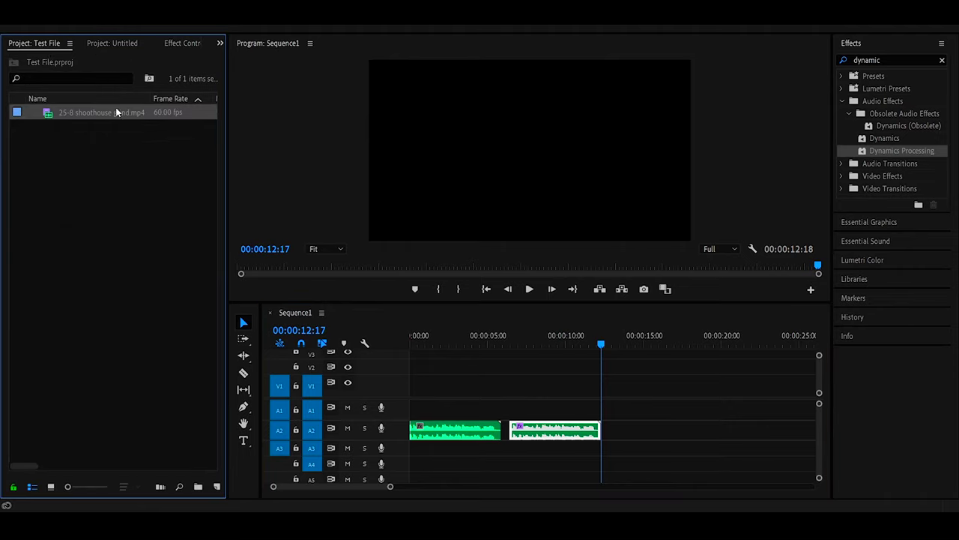
left_click_drag(272, 226, 629, 392)
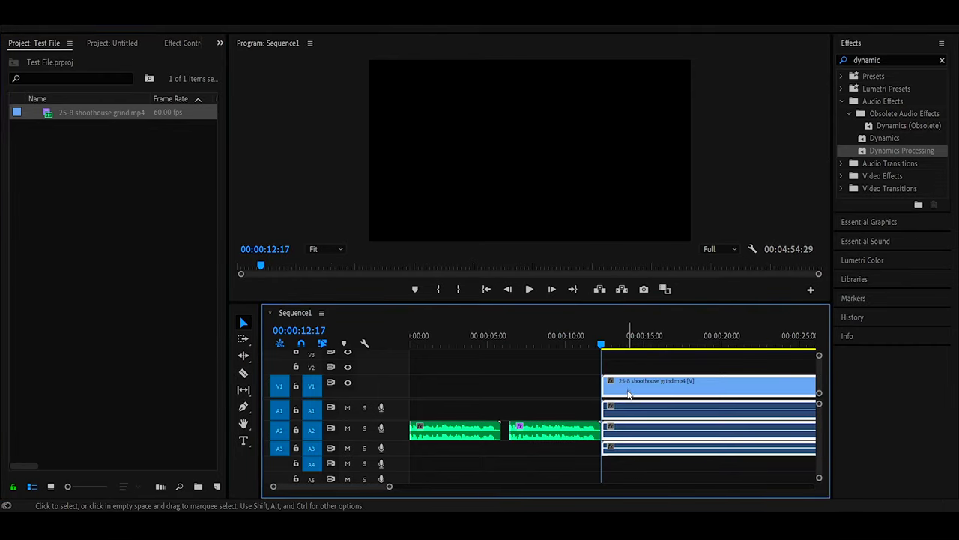
left_click(455, 433)
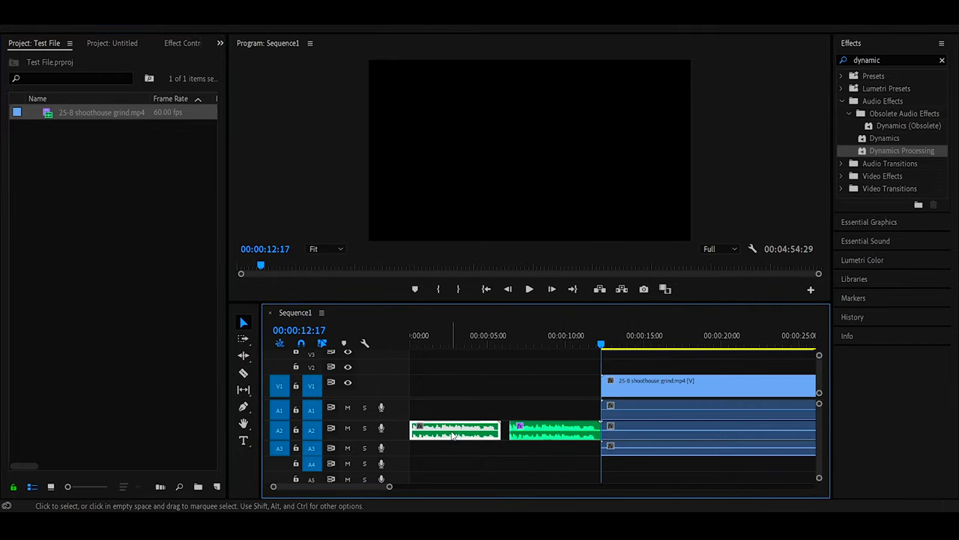
key("Delete")
left_click(476, 427)
key("Delete")
key("Home")
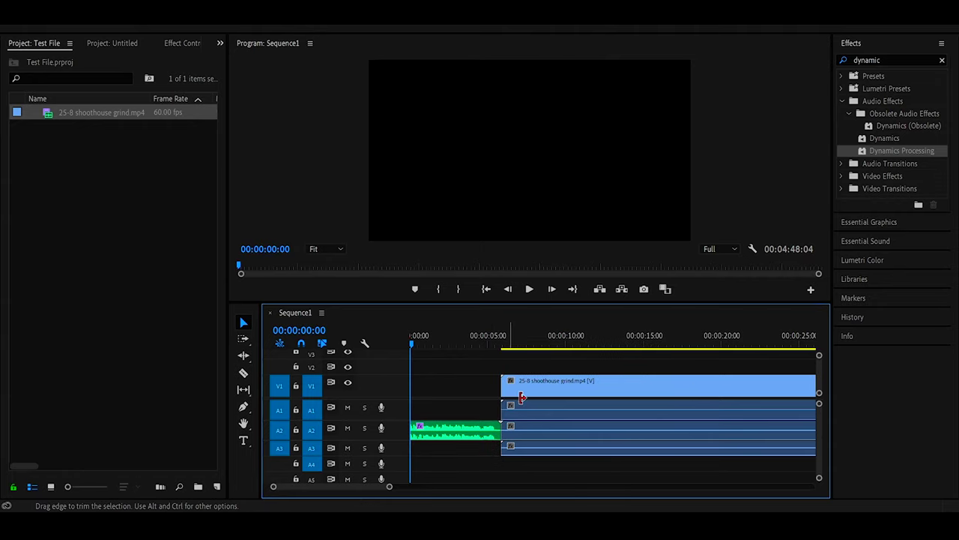
Step: Move the processed voice clip down to A4 and shift the gameplay clip to the start of the sequence
left_click_drag(468, 435, 463, 465)
left_click(545, 415)
left_click_drag(542, 392, 453, 395)
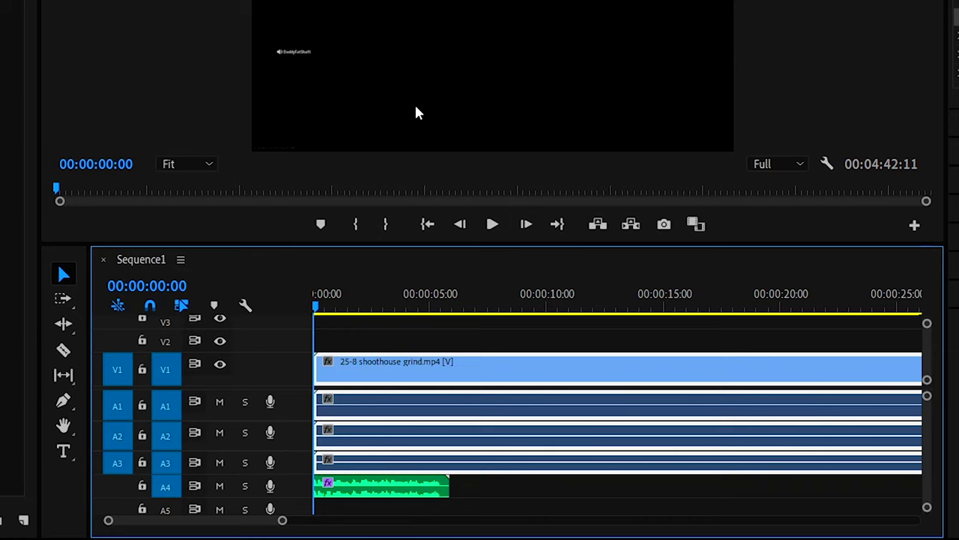
Step: Unlink the gameplay clip and delete its audio on A1 and A2
key("ctrl+l")
left_click(443, 414)
key("Delete")
left_click(446, 427)
key("Delete")
Step: Relink the gameplay video with its remaining audio, moving that audio to A1 and the voice clip to A2
left_click_drag(395, 335, 364, 476)
left_click_drag(562, 321, 547, 463)
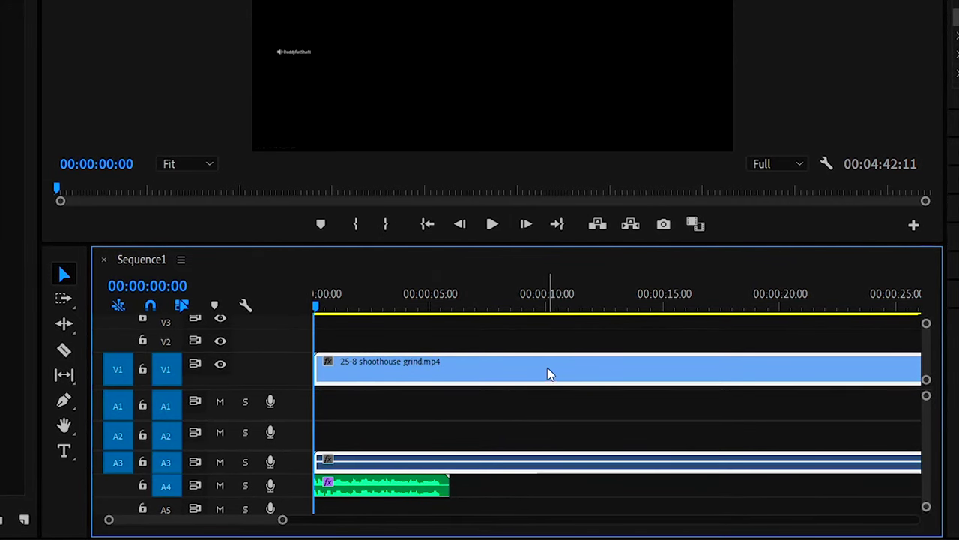
key("ctrl+l")
left_click_drag(419, 460, 418, 413)
left_click_drag(391, 487, 375, 448)
left_click(367, 463)
Step: Split the gameplay clip near its beginning, delete the opening section and close the gap at the sequence start
left_click_drag(283, 519, 284, 521)
left_click_drag(391, 487, 448, 487)
left_click_drag(427, 344, 448, 361)
key("c")
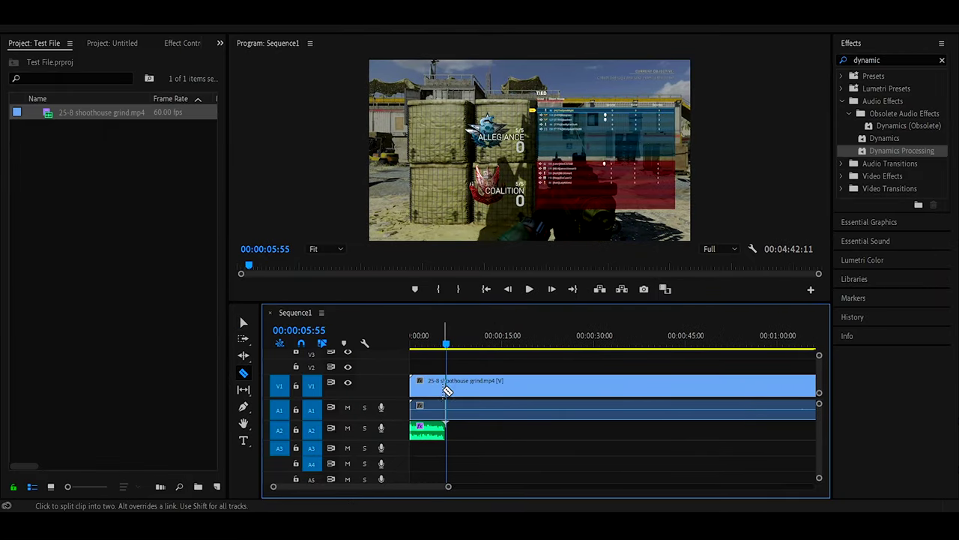
left_click(449, 384)
key("v")
left_click(437, 385)
key("Delete")
left_click(435, 386)
key("Delete")
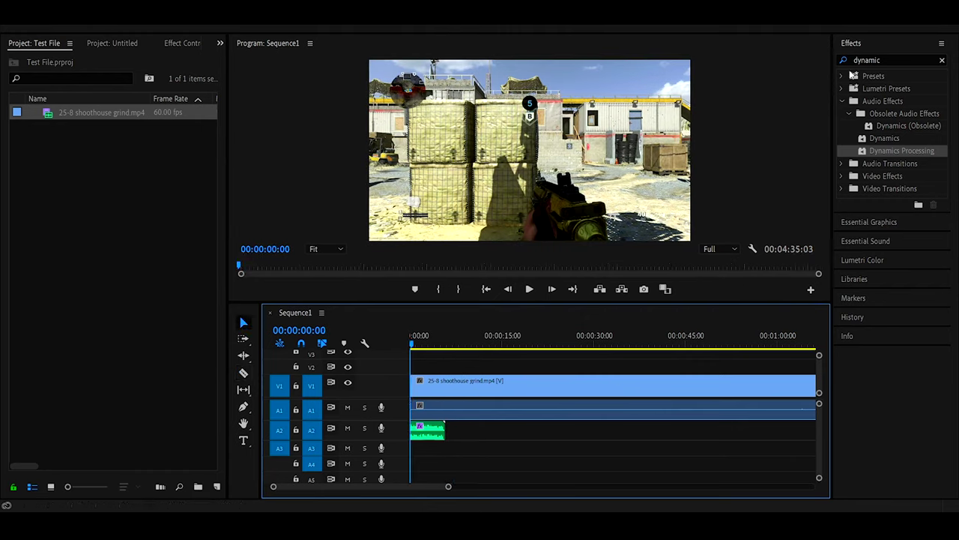
Step: Add a Cross Dissolve at the start of the gameplay clip and apply the Color Correct preset to the clip
left_click(942, 60)
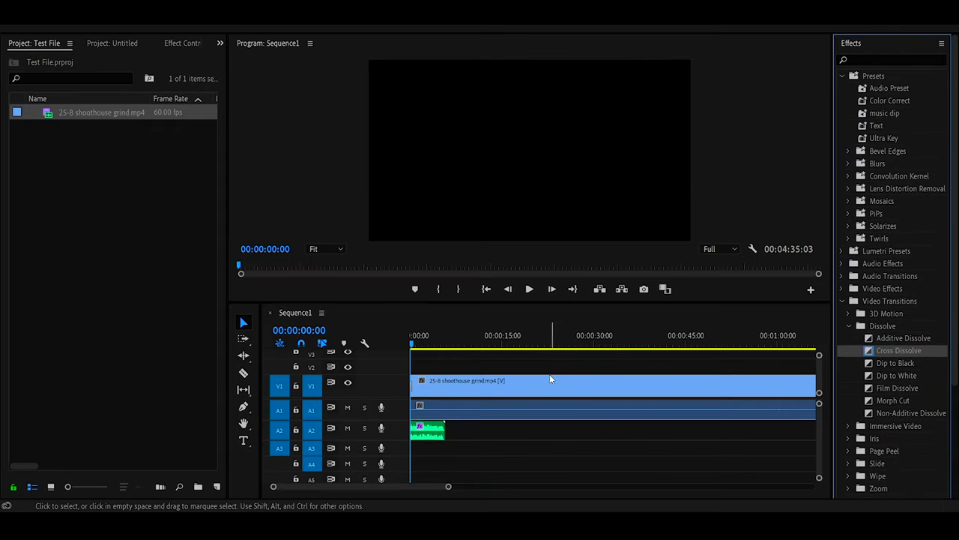
left_click(453, 341)
left_click_drag(889, 101, 469, 391)
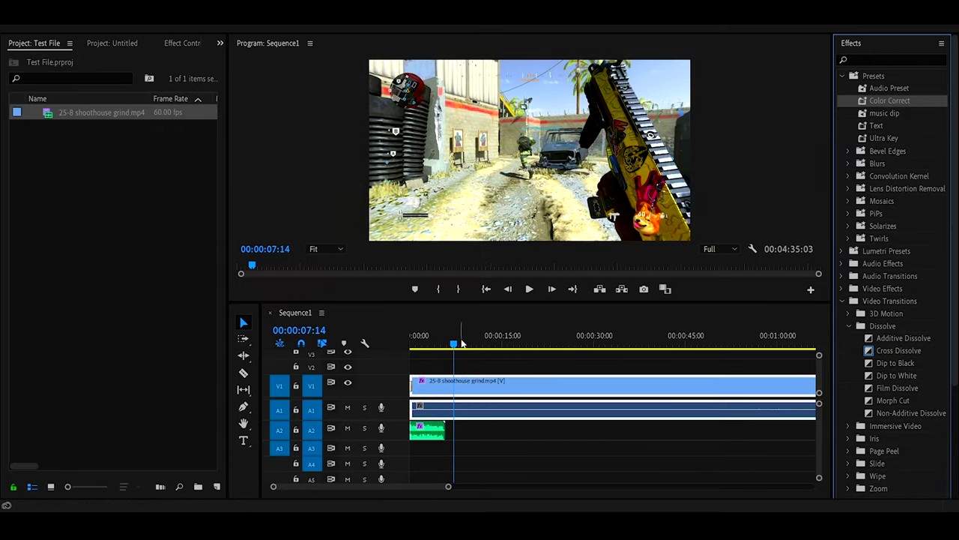
Step: Play the gameplay from about 19 seconds to check the colour correction, and show the whole clip in the timeline
left_click_drag(462, 342, 528, 348)
key("space")
left_click(554, 364)
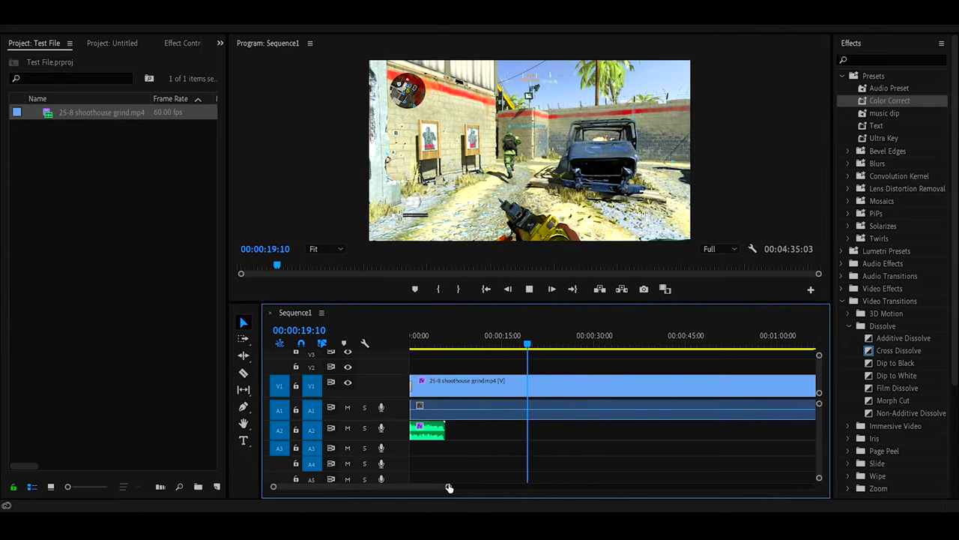
left_click_drag(449, 486, 522, 486)
key("space")
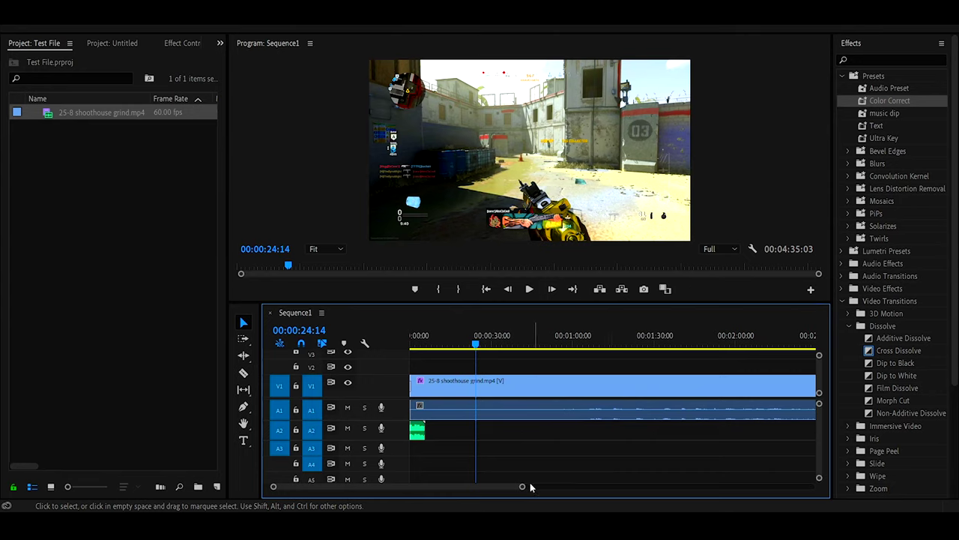
left_click_drag(525, 486, 606, 486)
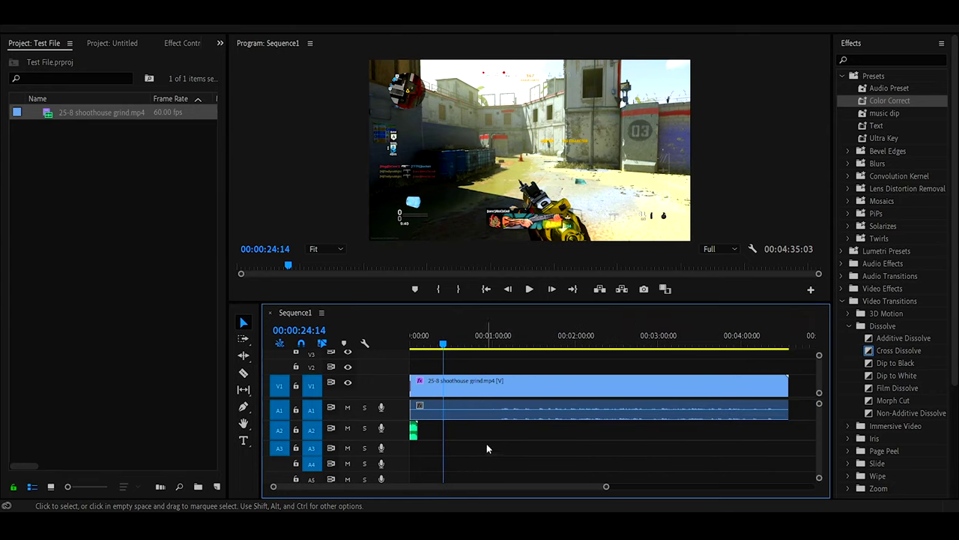
Step: Open the export settings for the sequence, then play the sequence's opening and select the voice clip on A2
left_click(413, 430)
key("ctrl+m")
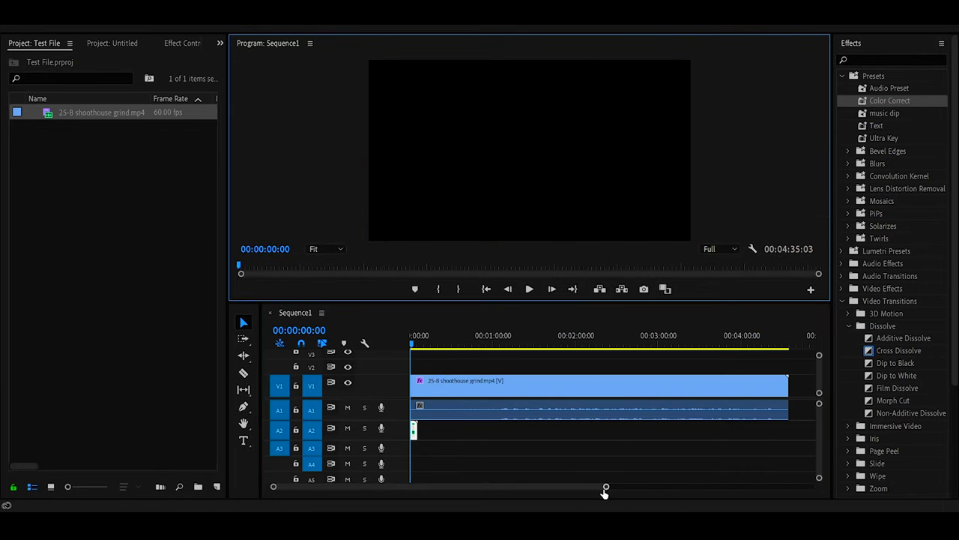
left_click_drag(605, 491, 357, 488)
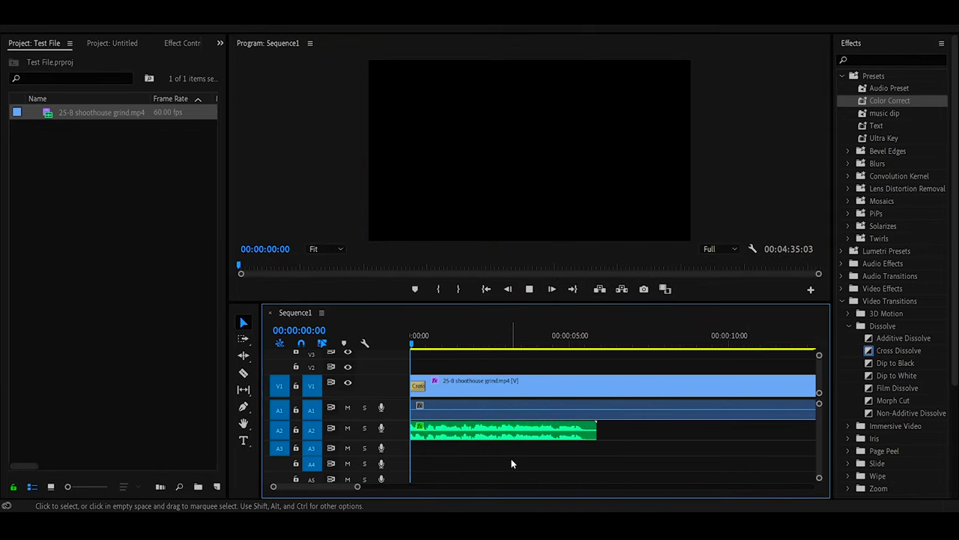
key("space")
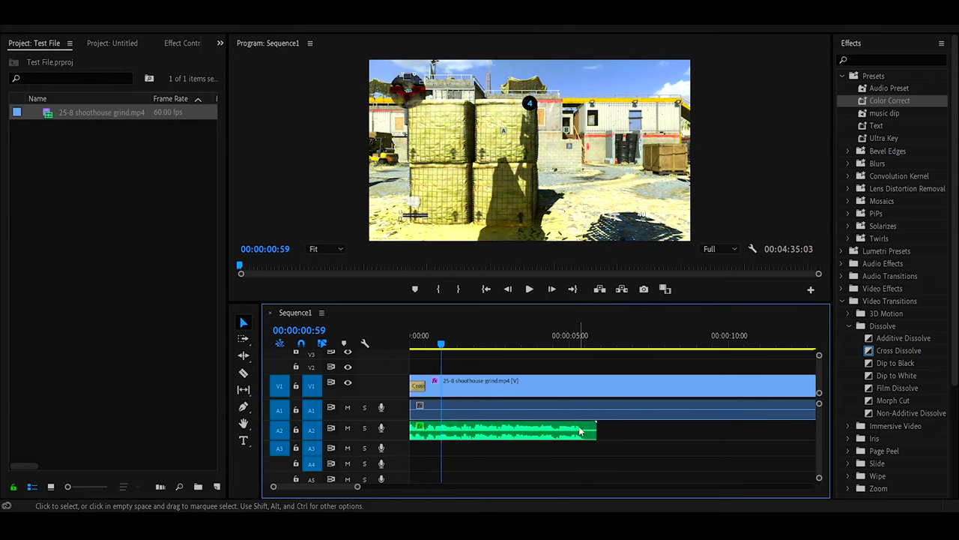
left_click(523, 439)
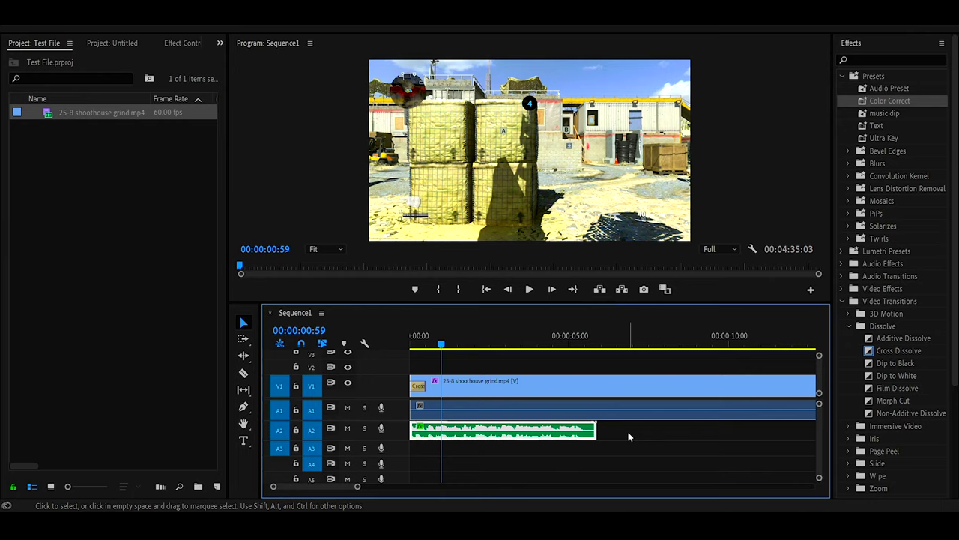
Step: Collapse the effect presets, place the playhead at 00:00:04:24 and show the A2 voice clip's effect settings
left_click(843, 76)
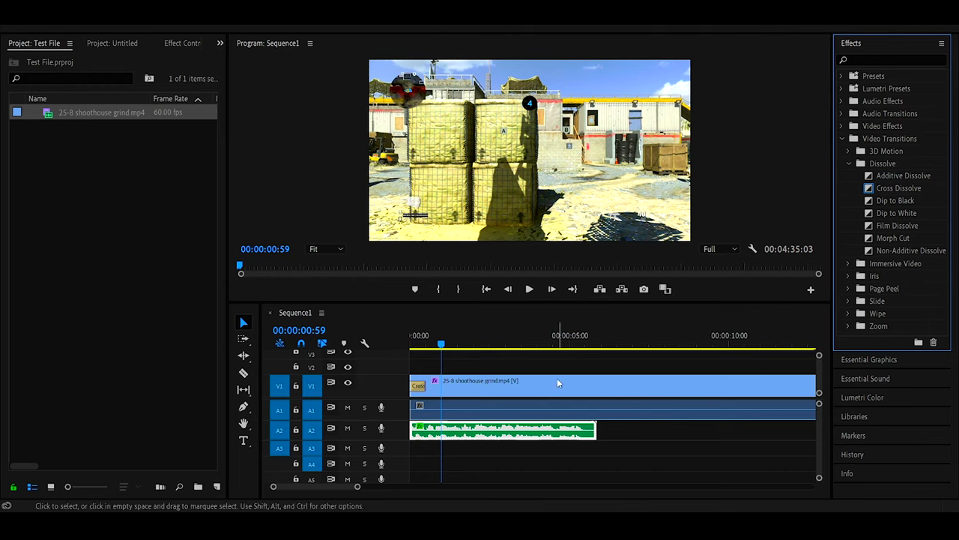
left_click(550, 339)
left_click_drag(359, 486, 387, 486)
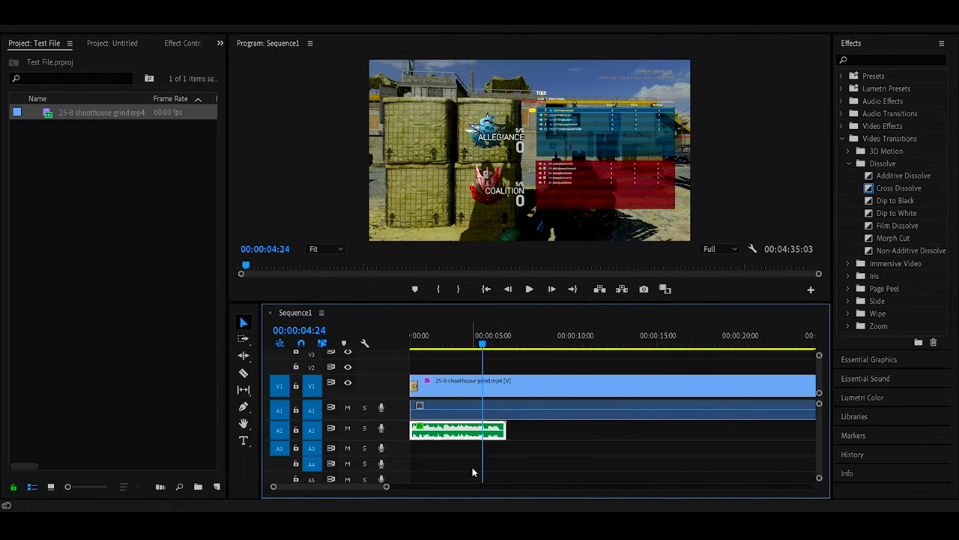
left_click(518, 452)
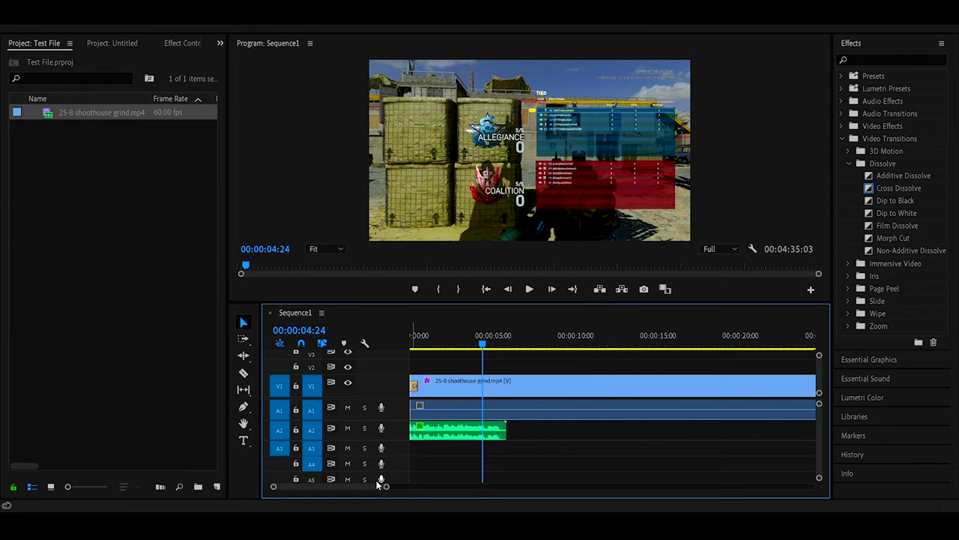
left_click_drag(386, 489, 389, 489)
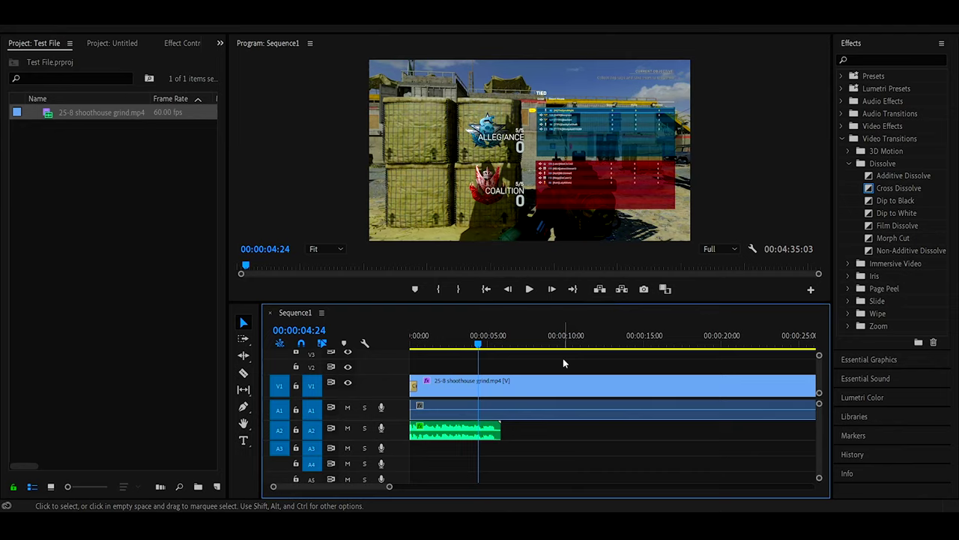
left_click(464, 432)
left_click(179, 43)
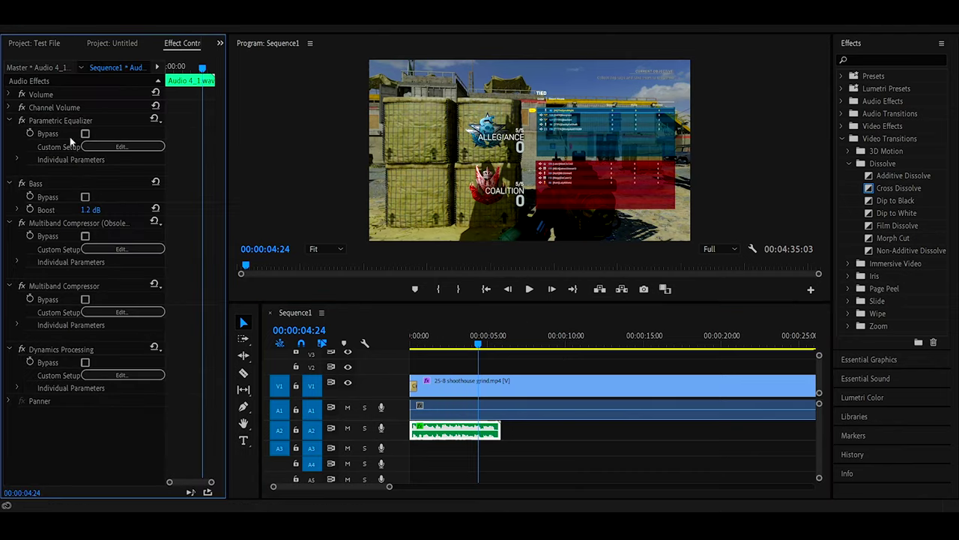